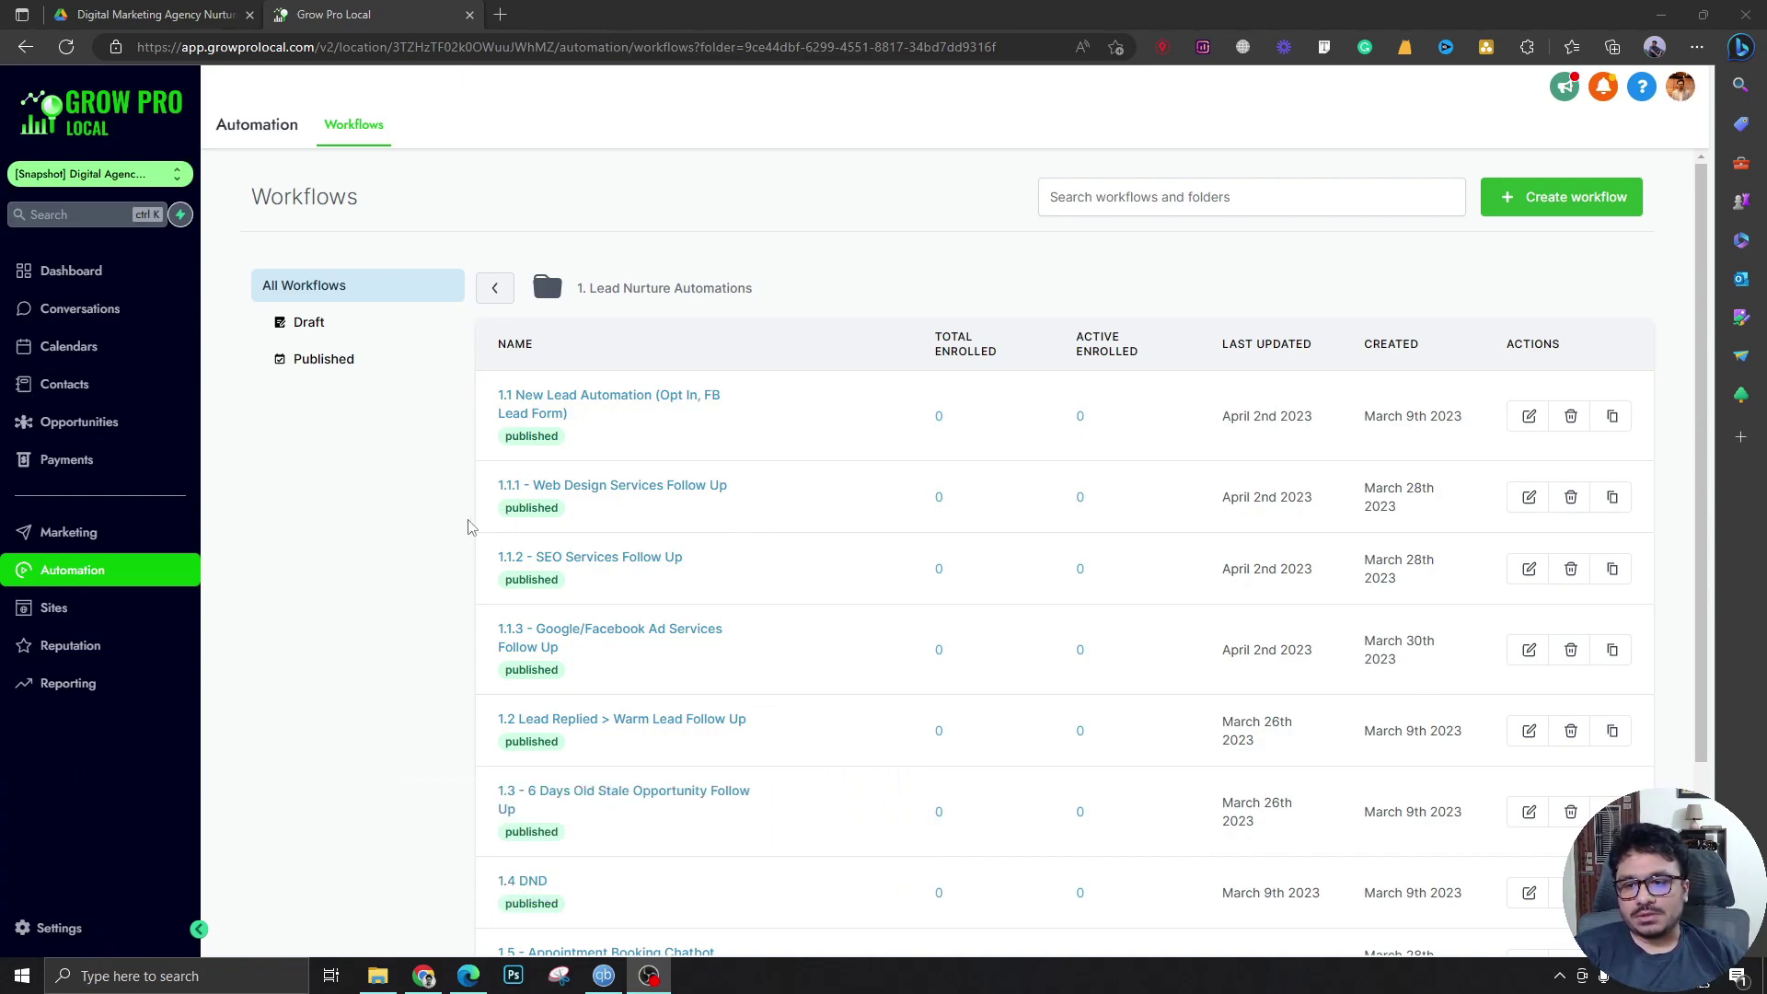
# Scroll the 1. Lead Nurture Automations workflow list to view its published follow-up workflows.
pyautogui.scroll(-1, 371, 675)
pyautogui.scroll(1, 501, 600)
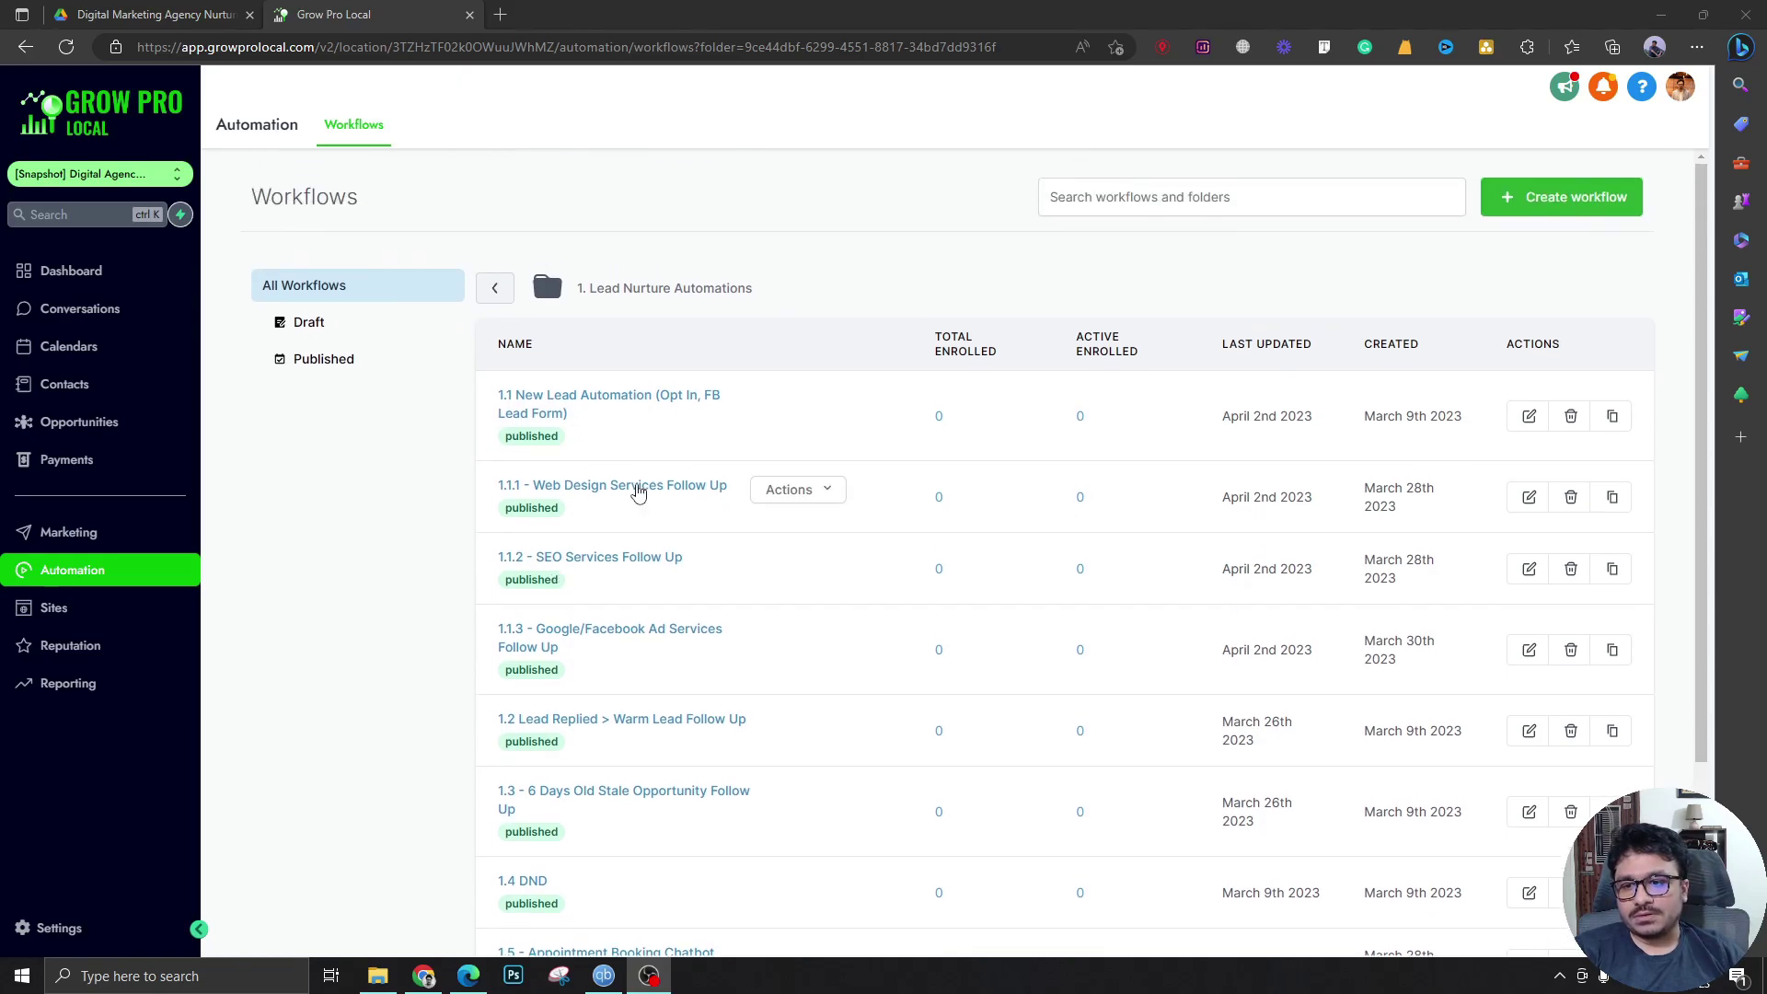
# Open 1.1.1 - Web Design Services Follow Up and scroll through its Email, Wait and SMS steps.
pyautogui.click(638, 490)
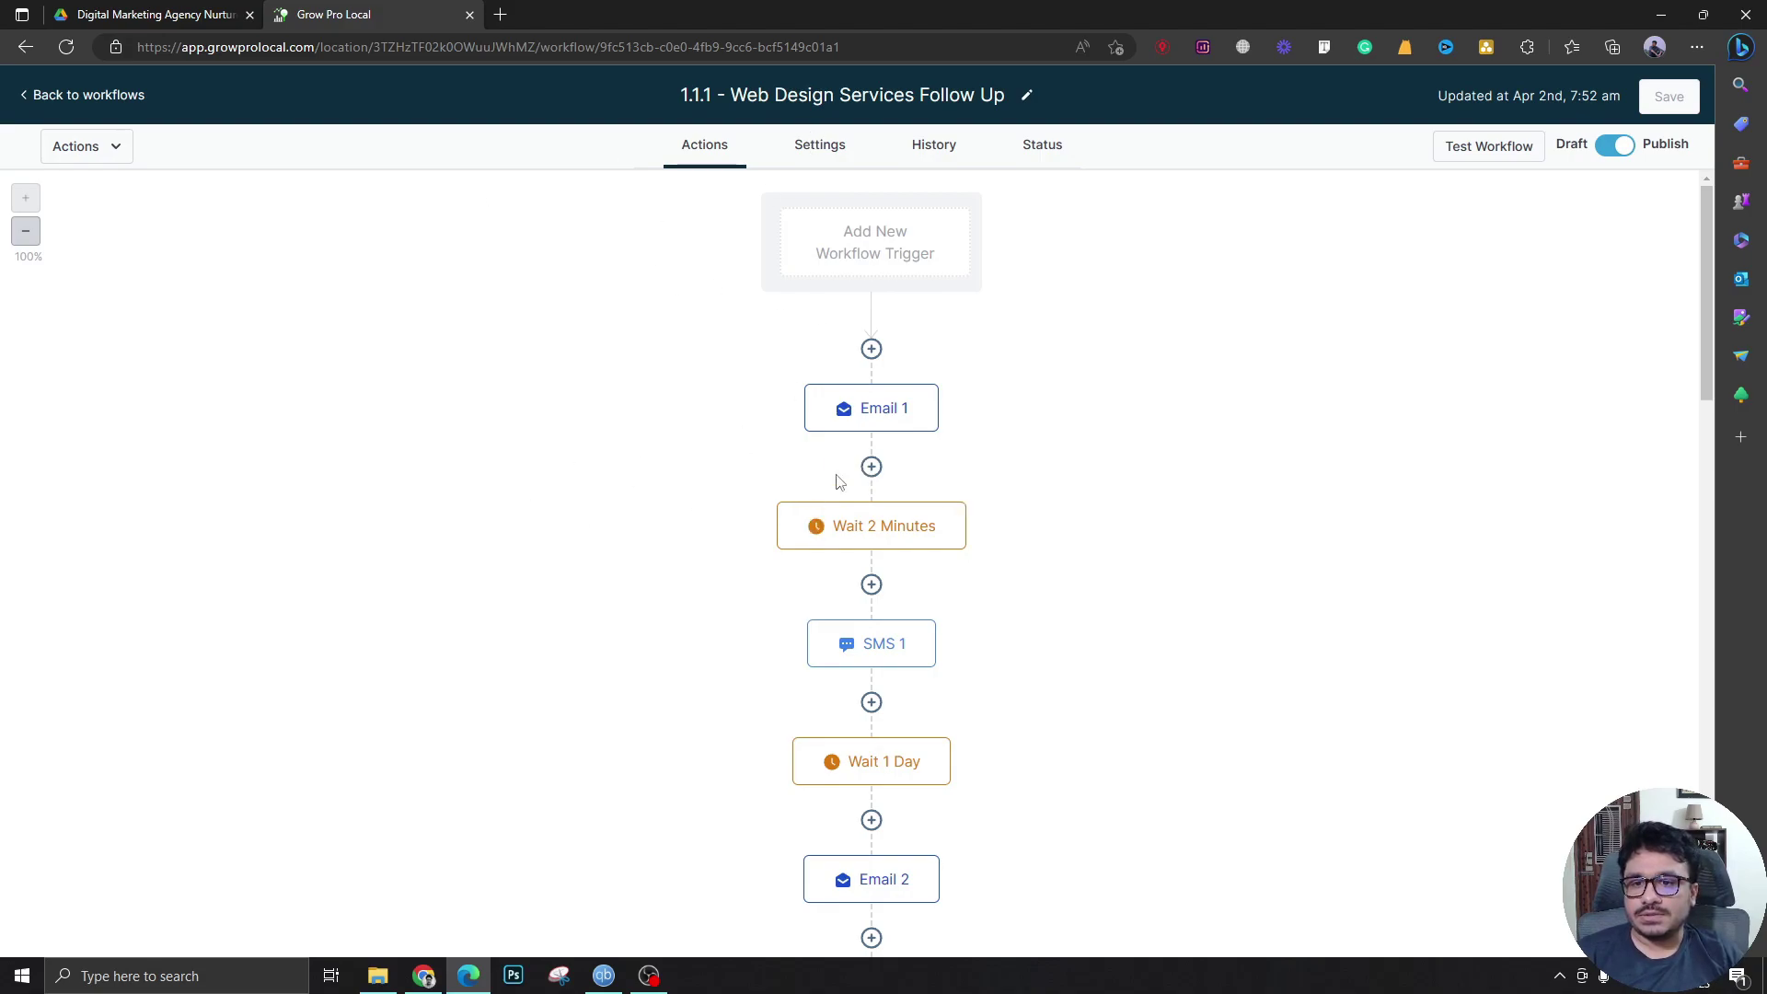
pyautogui.scroll(-10, 892, 525)
pyautogui.scroll(-15, 895, 534)
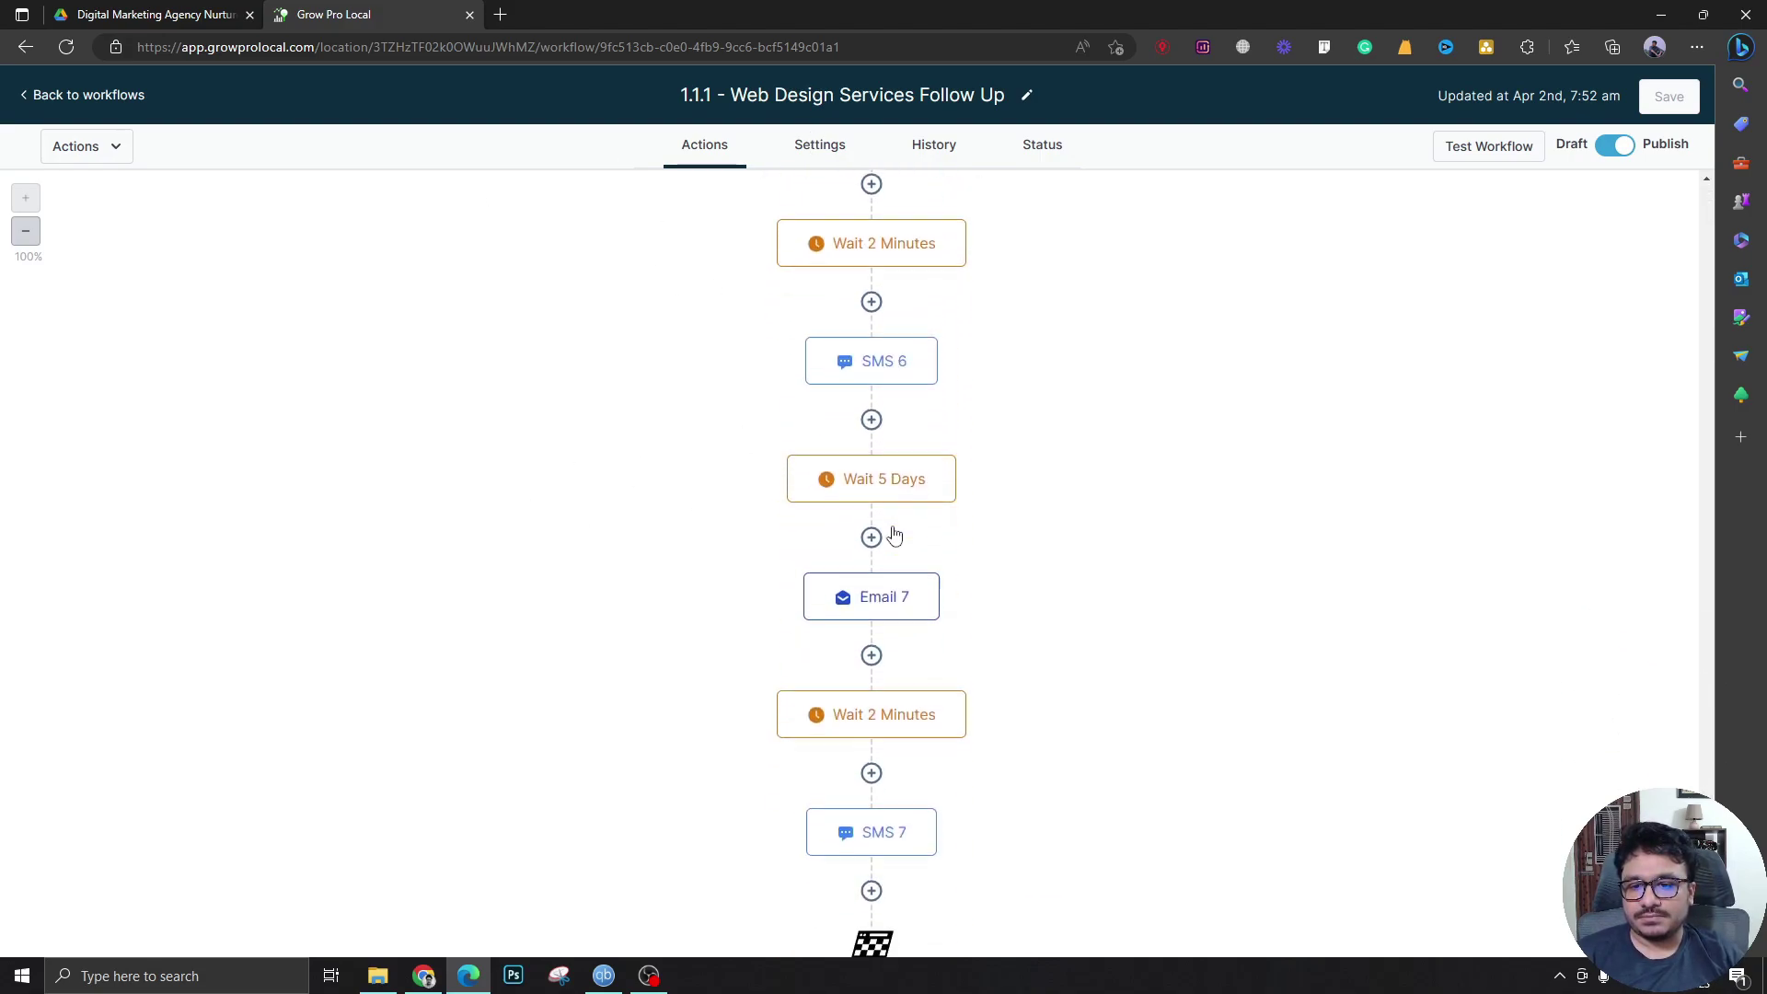
pyautogui.scroll(10, 870, 751)
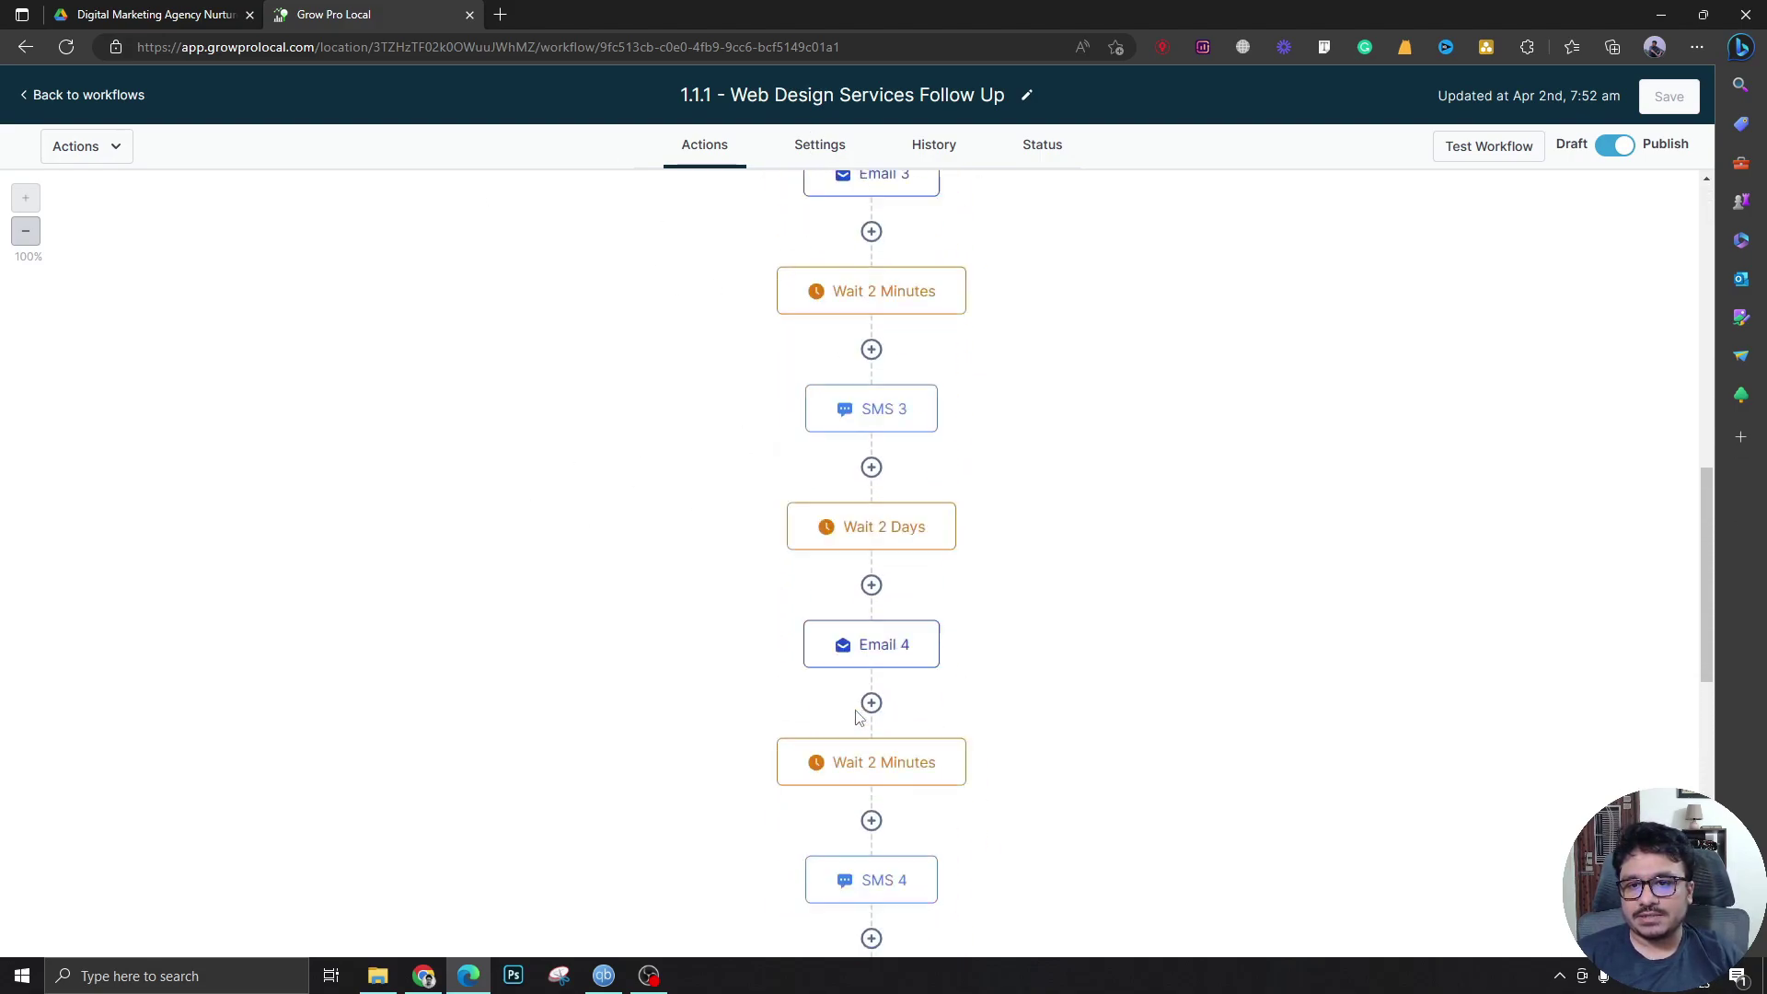
pyautogui.scroll(-10, 892, 555)
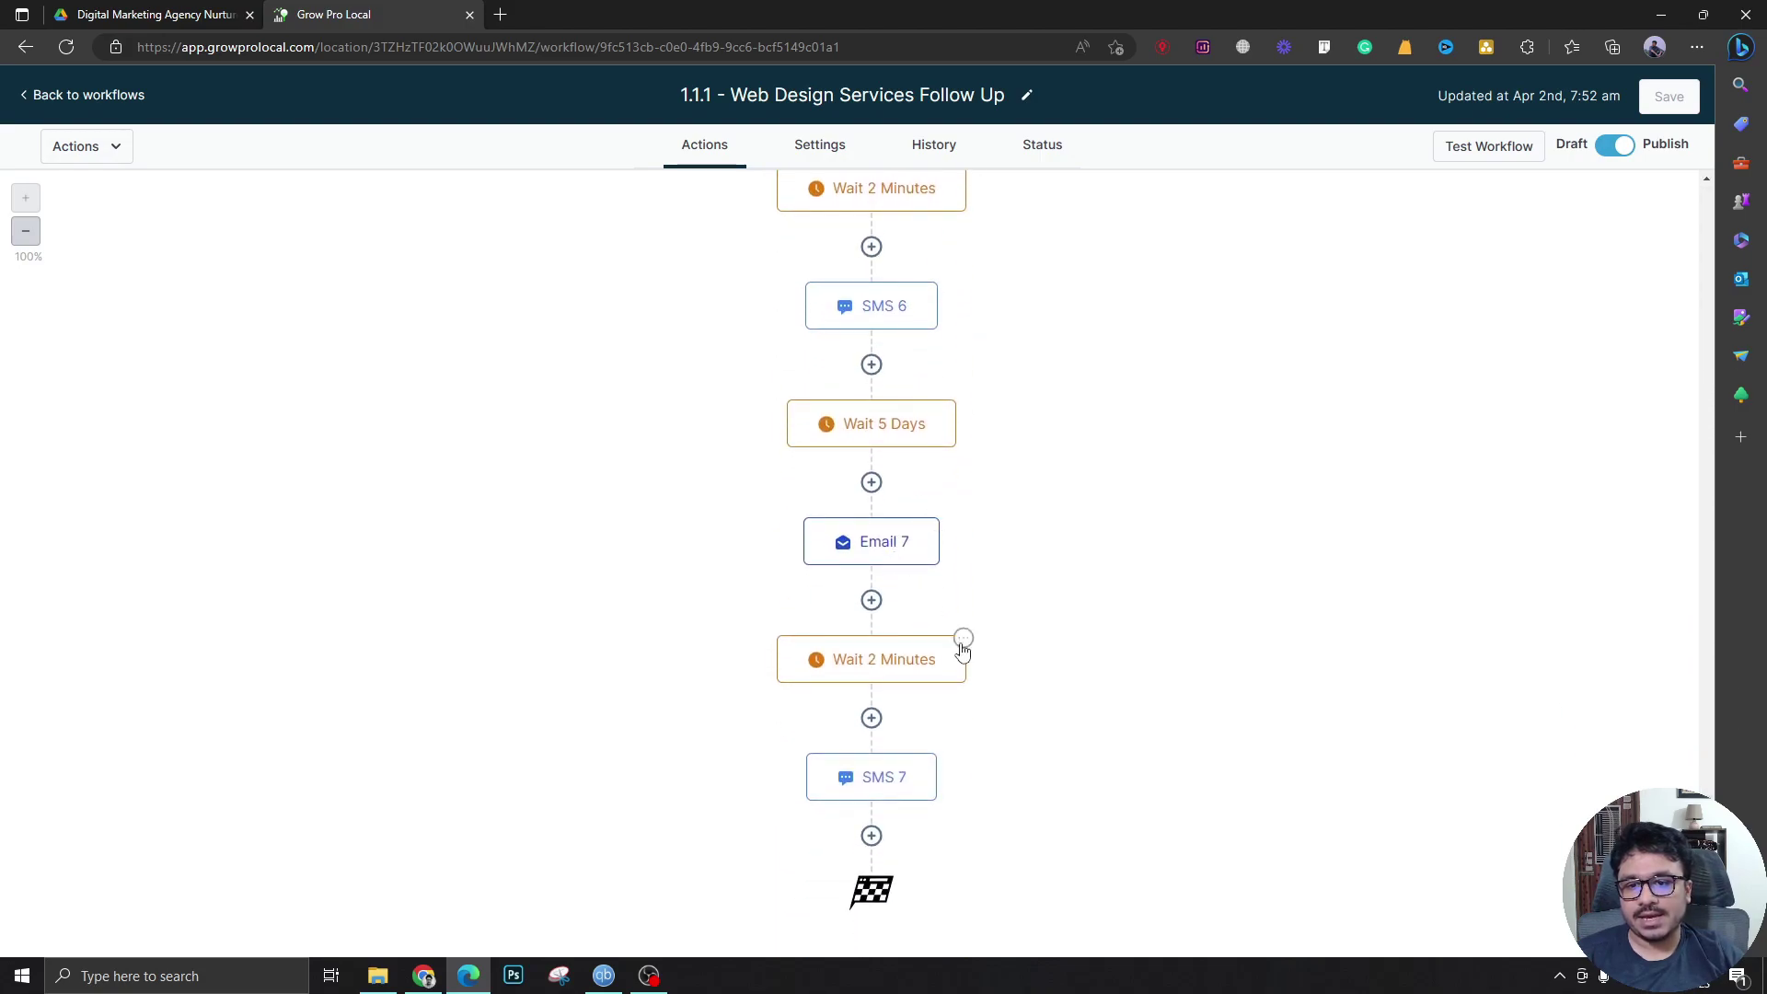
pyautogui.scroll(20, 921, 589)
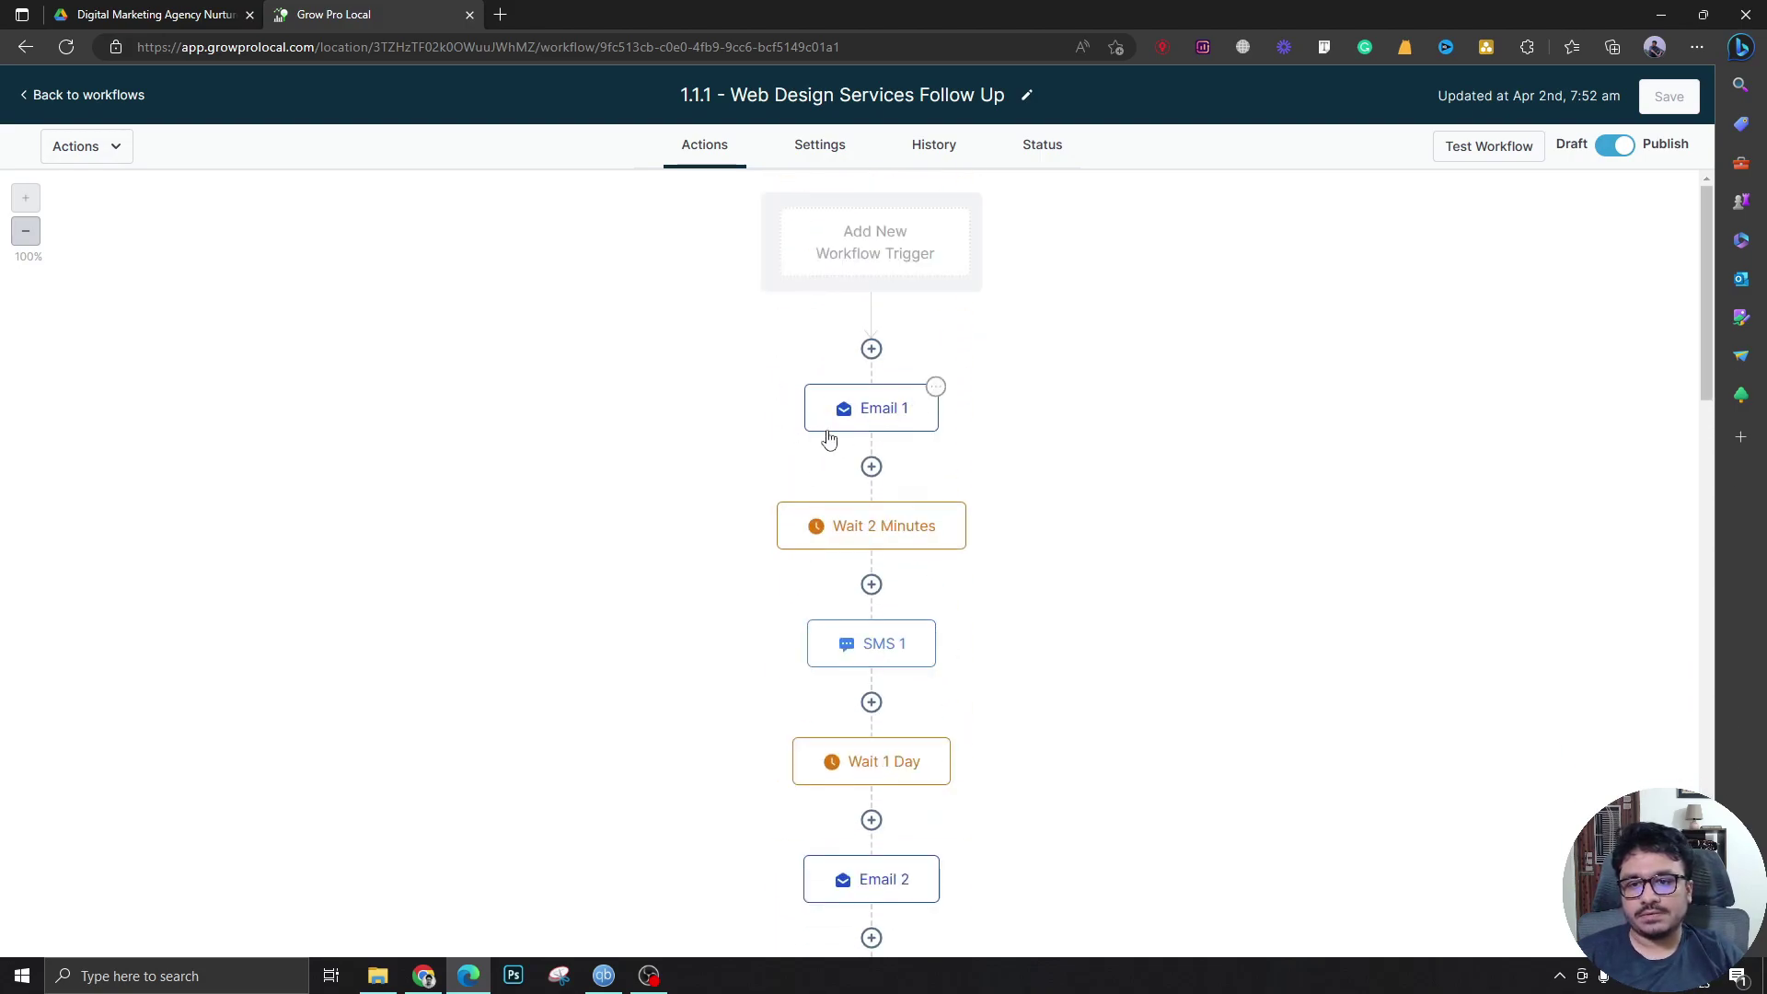
# Open and close Email 1's settings, then scroll along the workflow canvas.
pyautogui.click(868, 407)
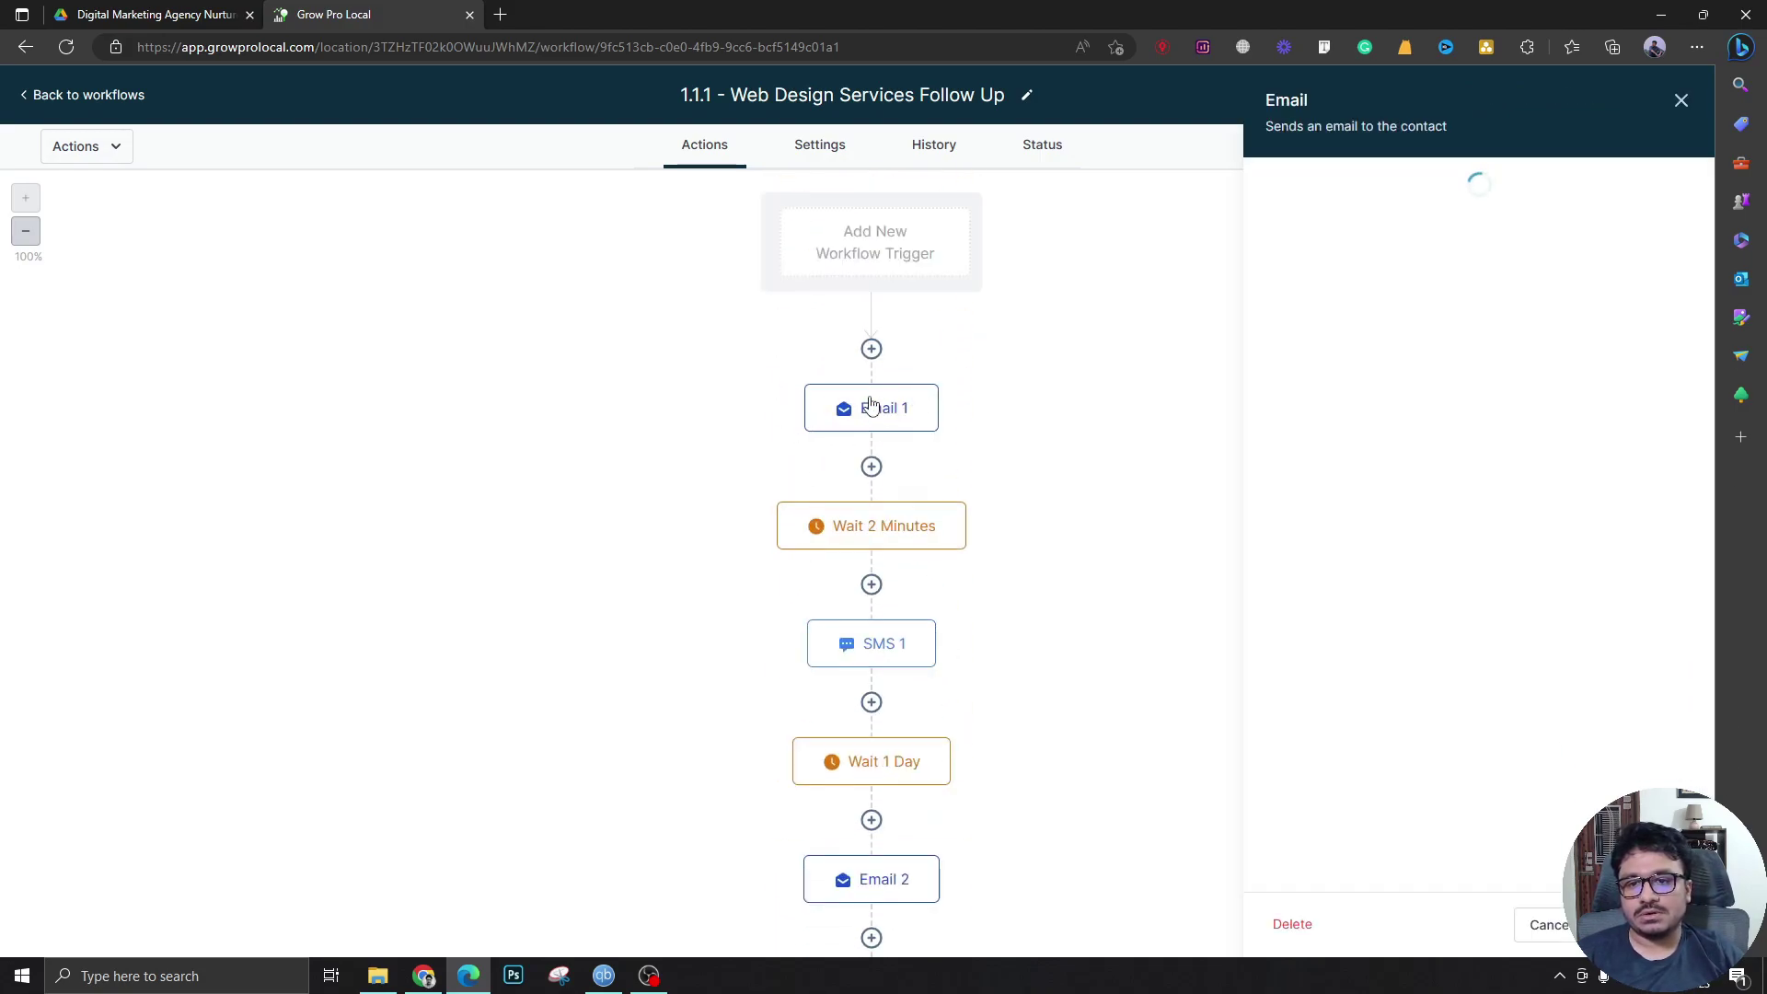
pyautogui.click(1680, 100)
pyautogui.scroll(-3, 978, 326)
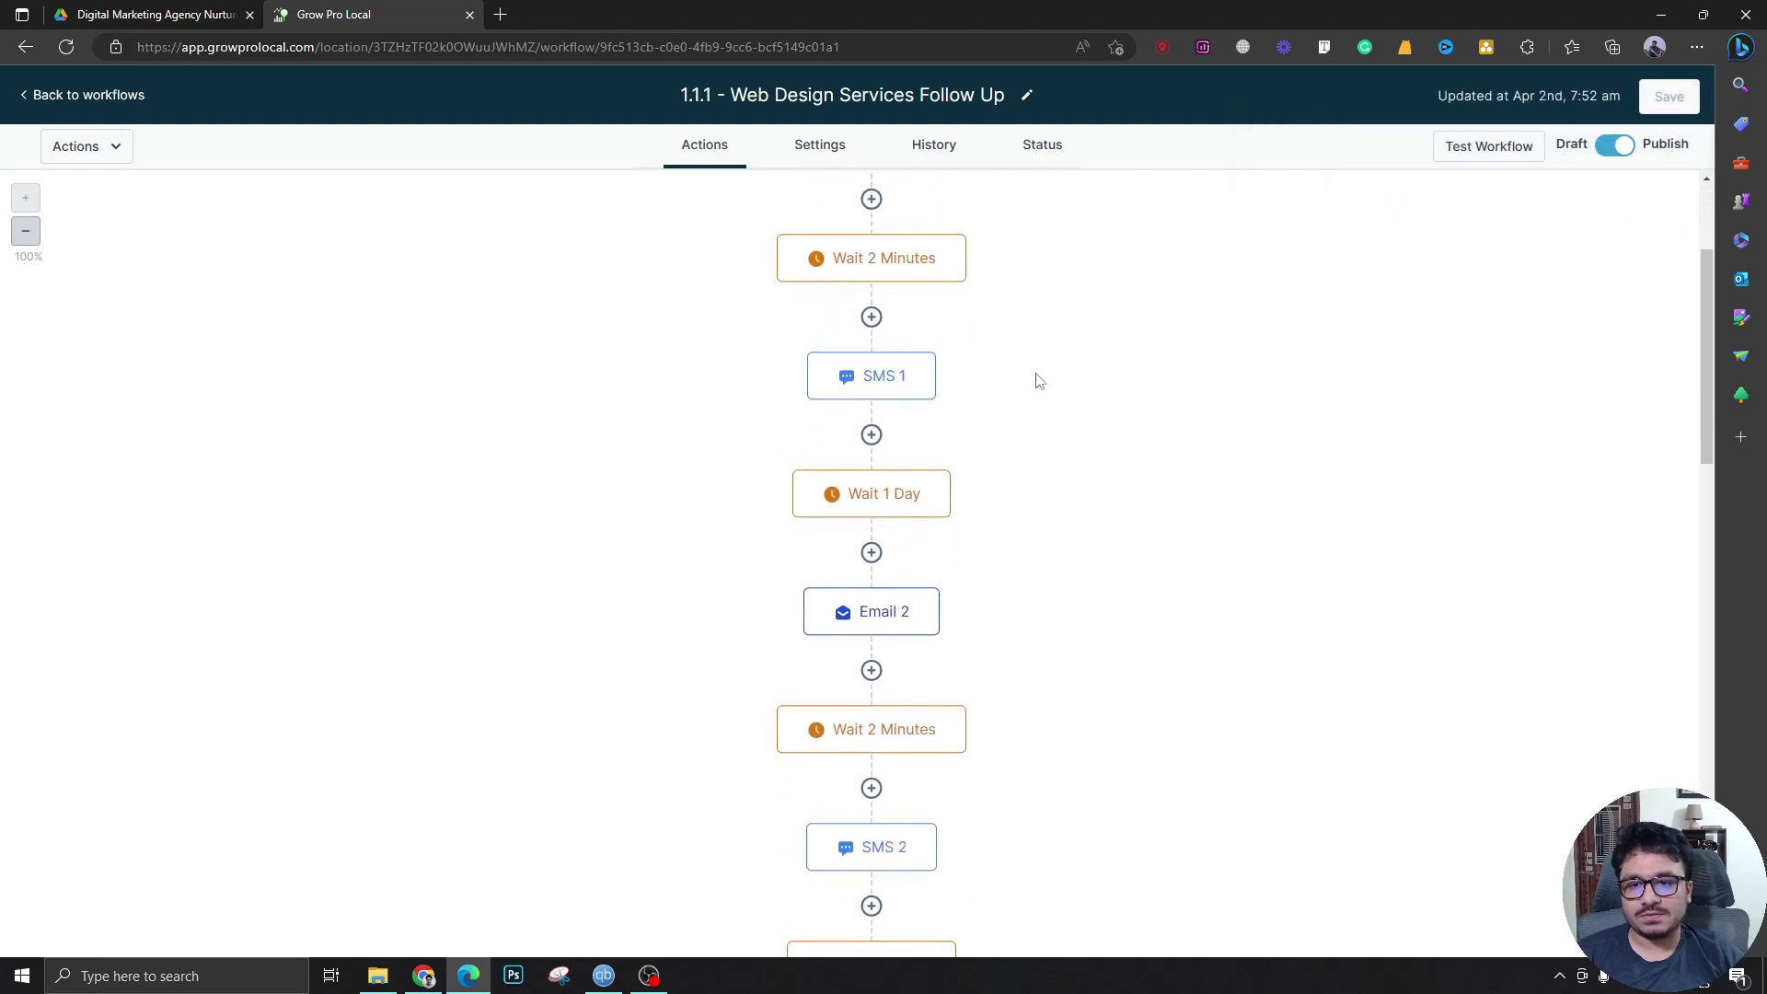
pyautogui.scroll(-3, 881, 627)
pyautogui.scroll(-3, 881, 627)
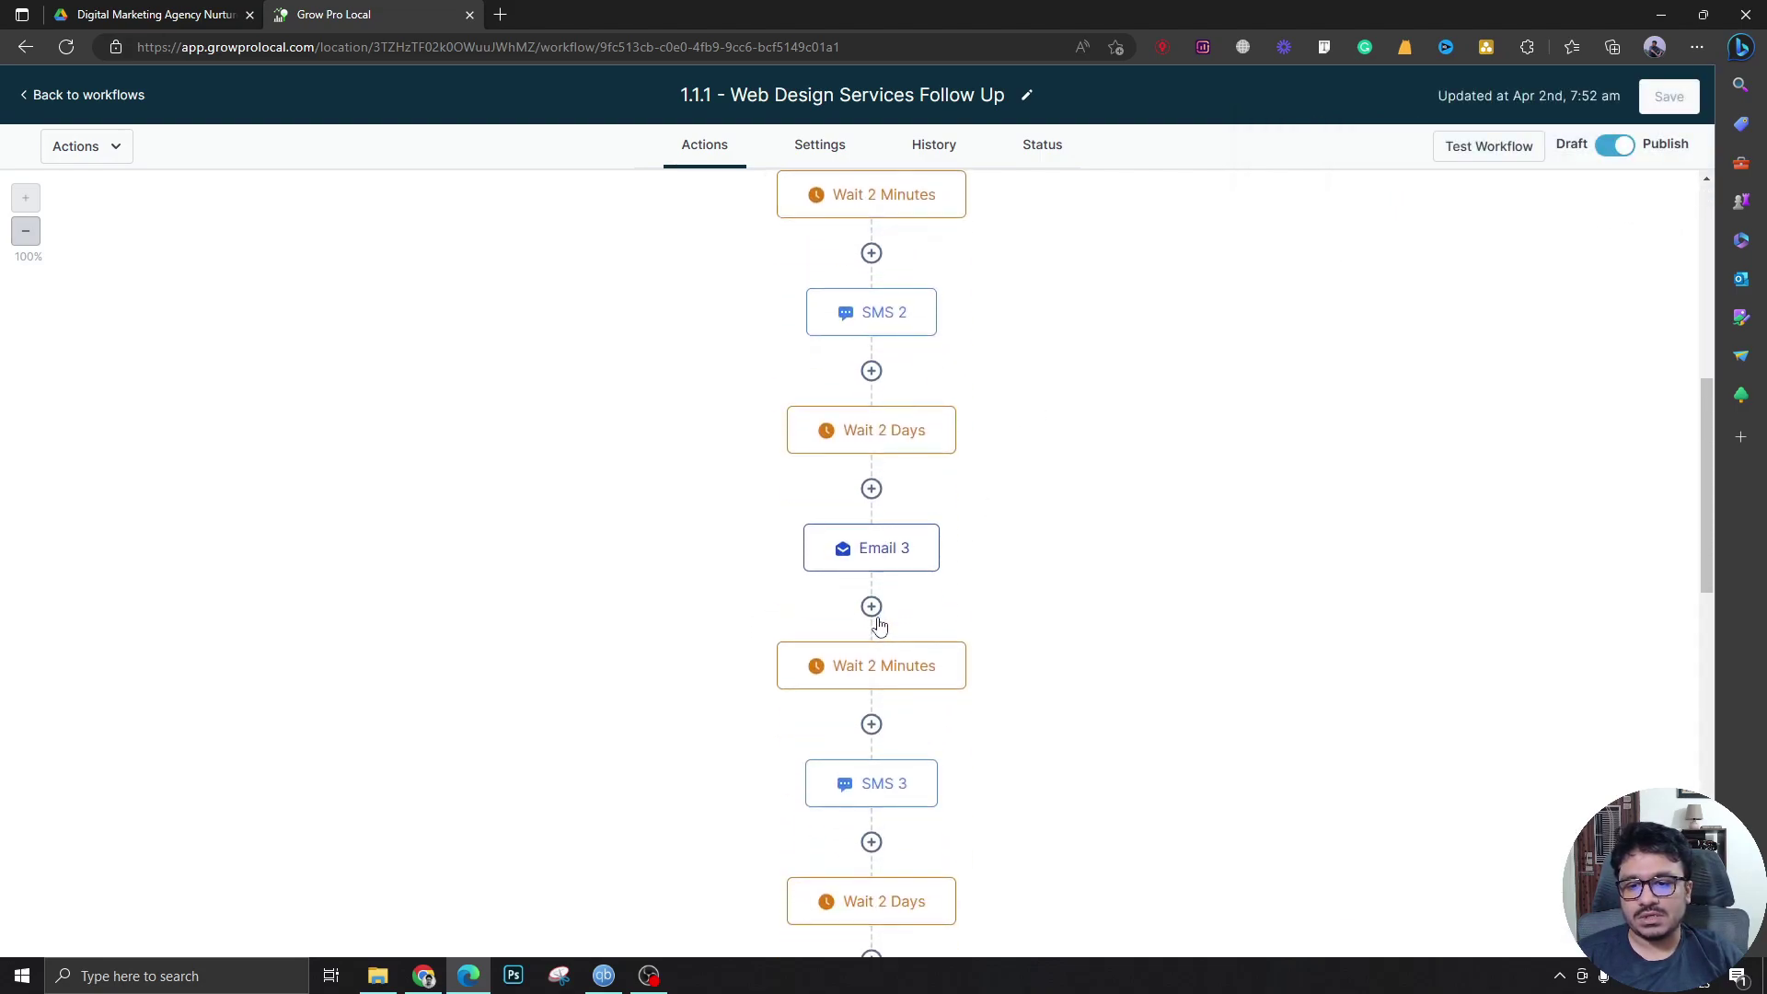
pyautogui.scroll(-3, 856, 622)
pyautogui.scroll(-18, 847, 626)
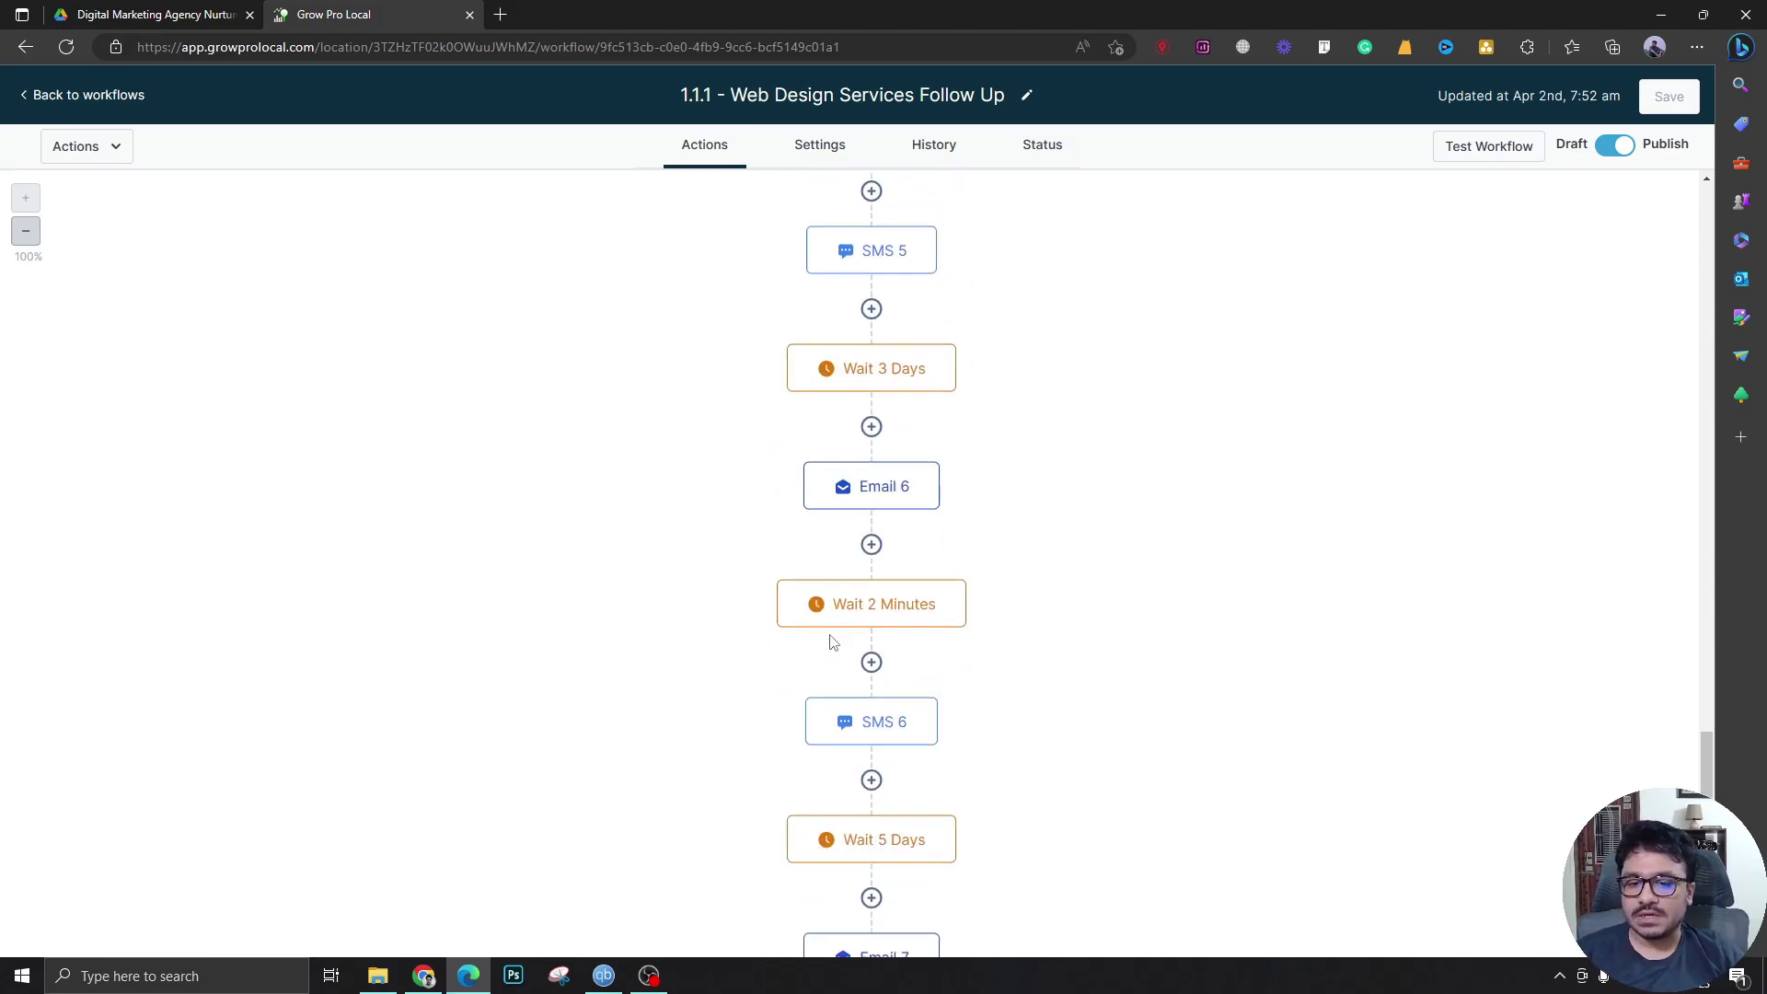
pyautogui.scroll(20, 823, 626)
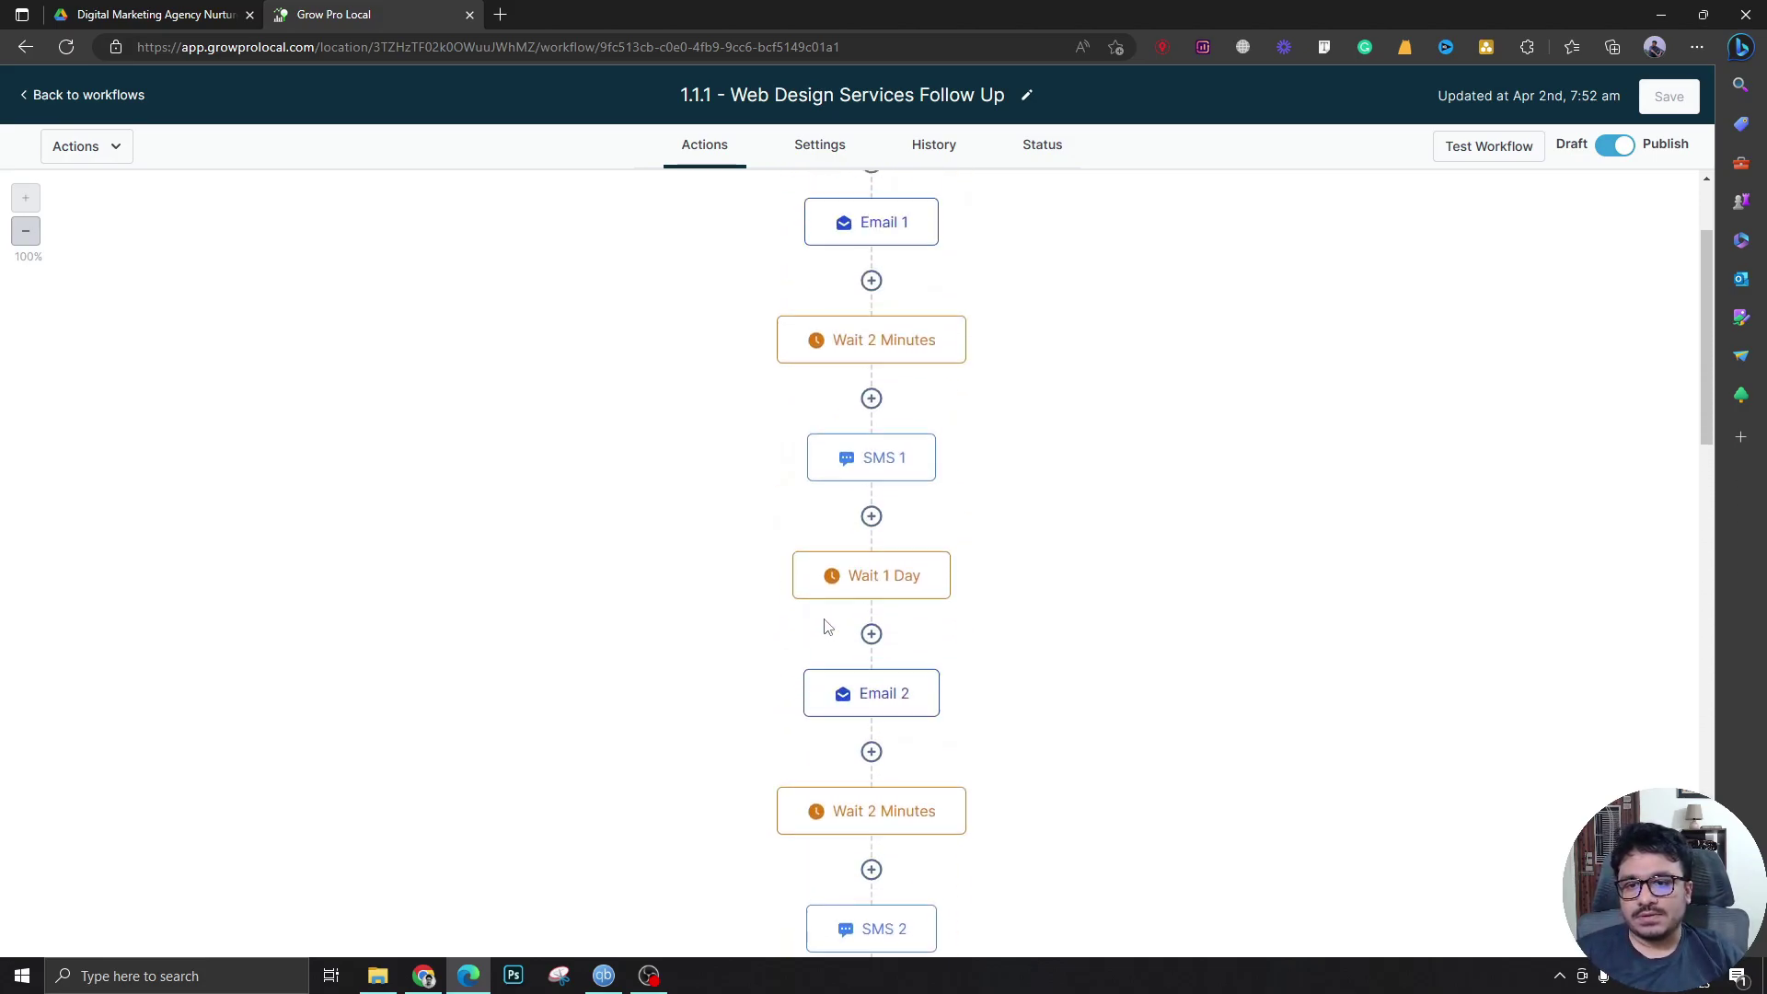
# Reopen Email 1 and select the {{trigger_link...}} consultation booking link at its sign-off.
pyautogui.click(873, 428)
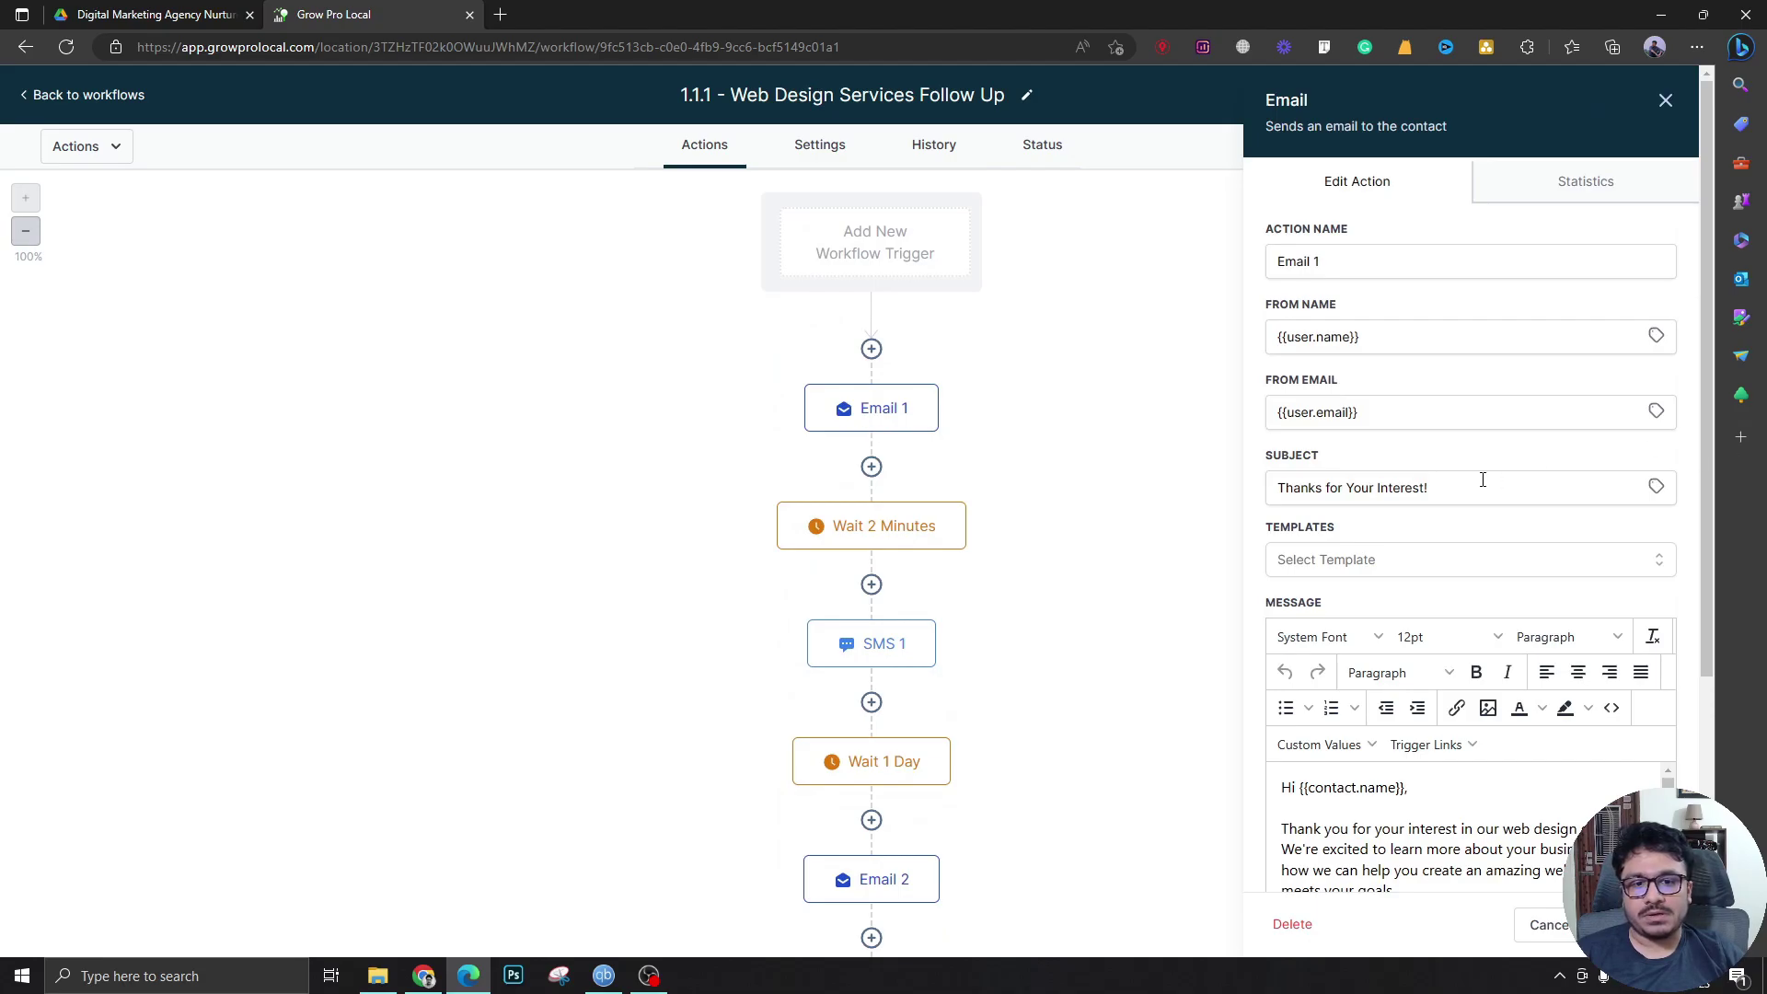
pyautogui.scroll(-3, 1519, 534)
pyautogui.scroll(-5, 1544, 592)
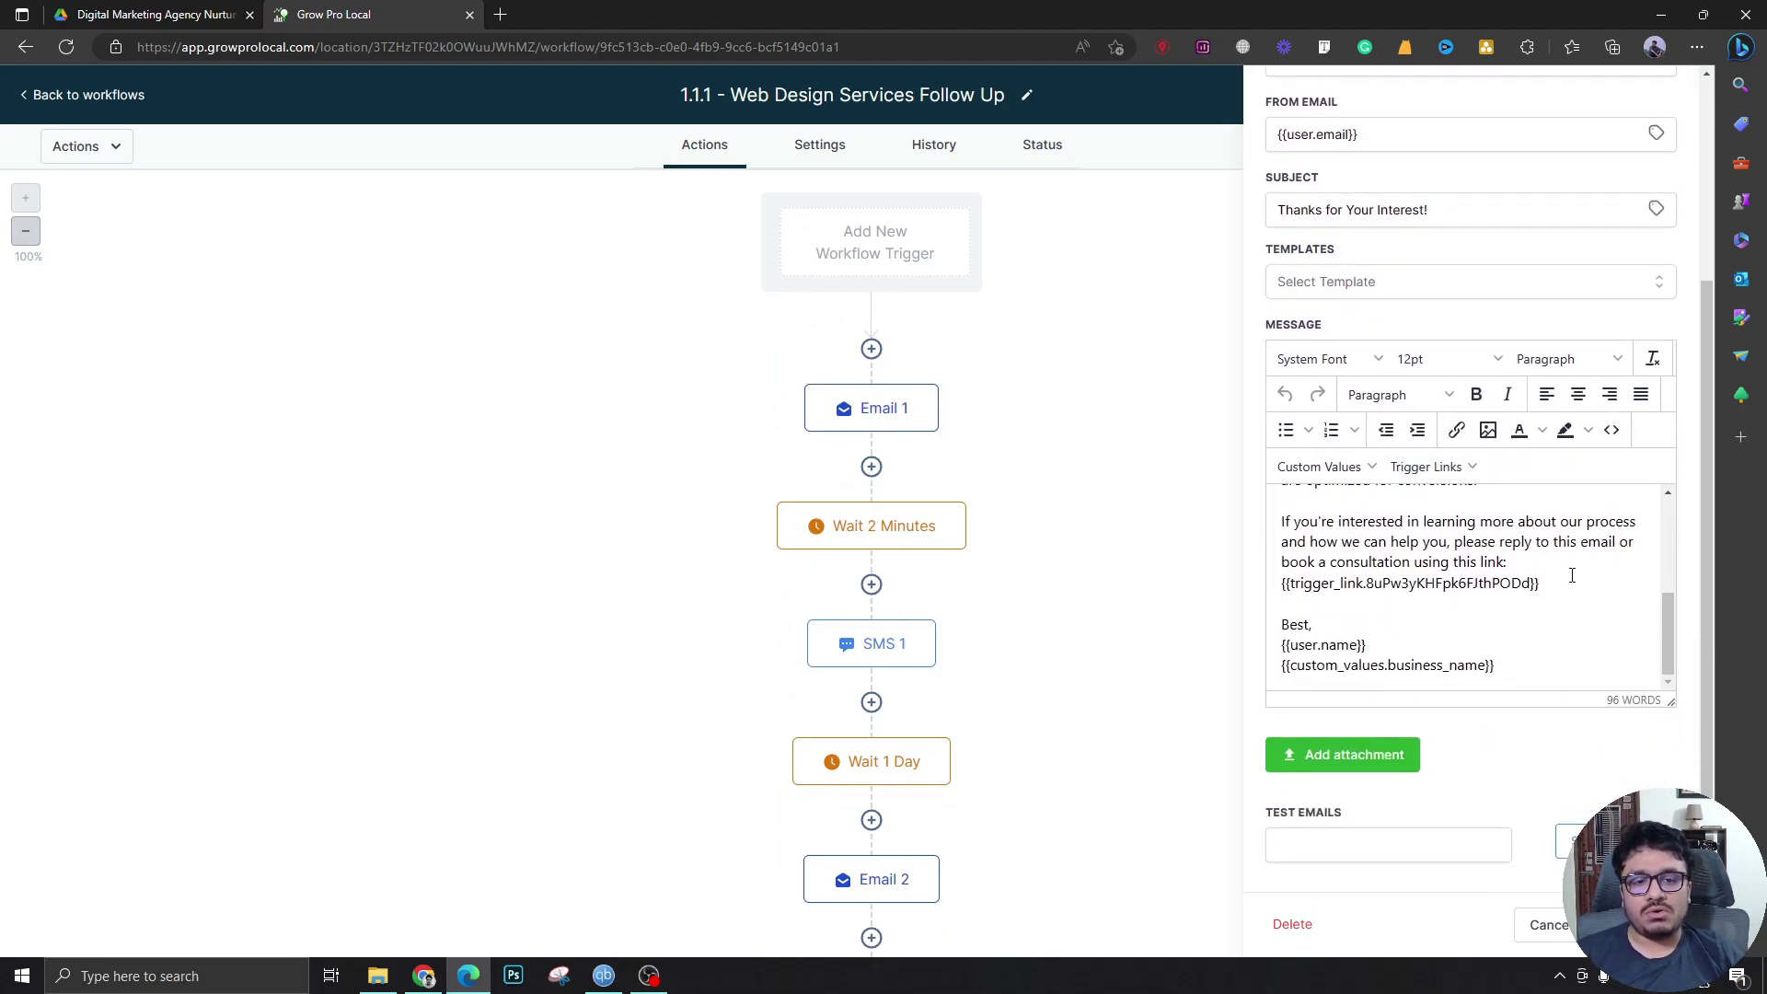
pyautogui.moveTo(1541, 583); pyautogui.dragTo(1275, 589)
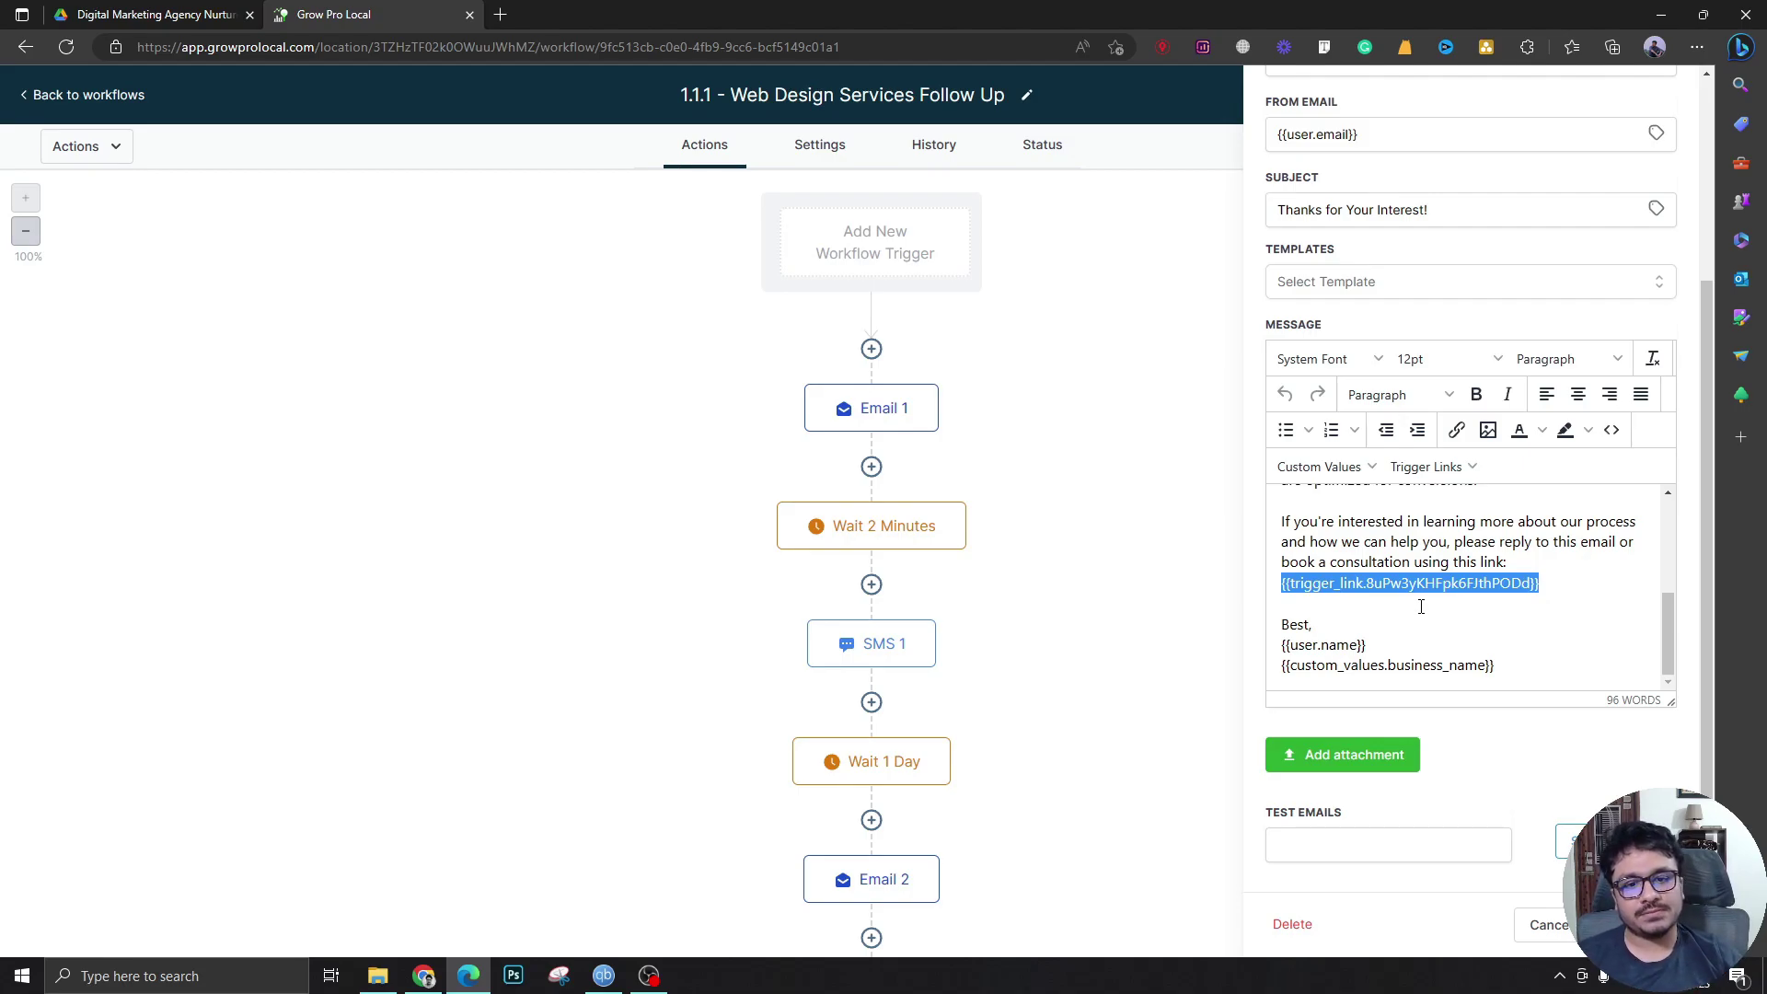
pyautogui.scroll(5, 1648, 264)
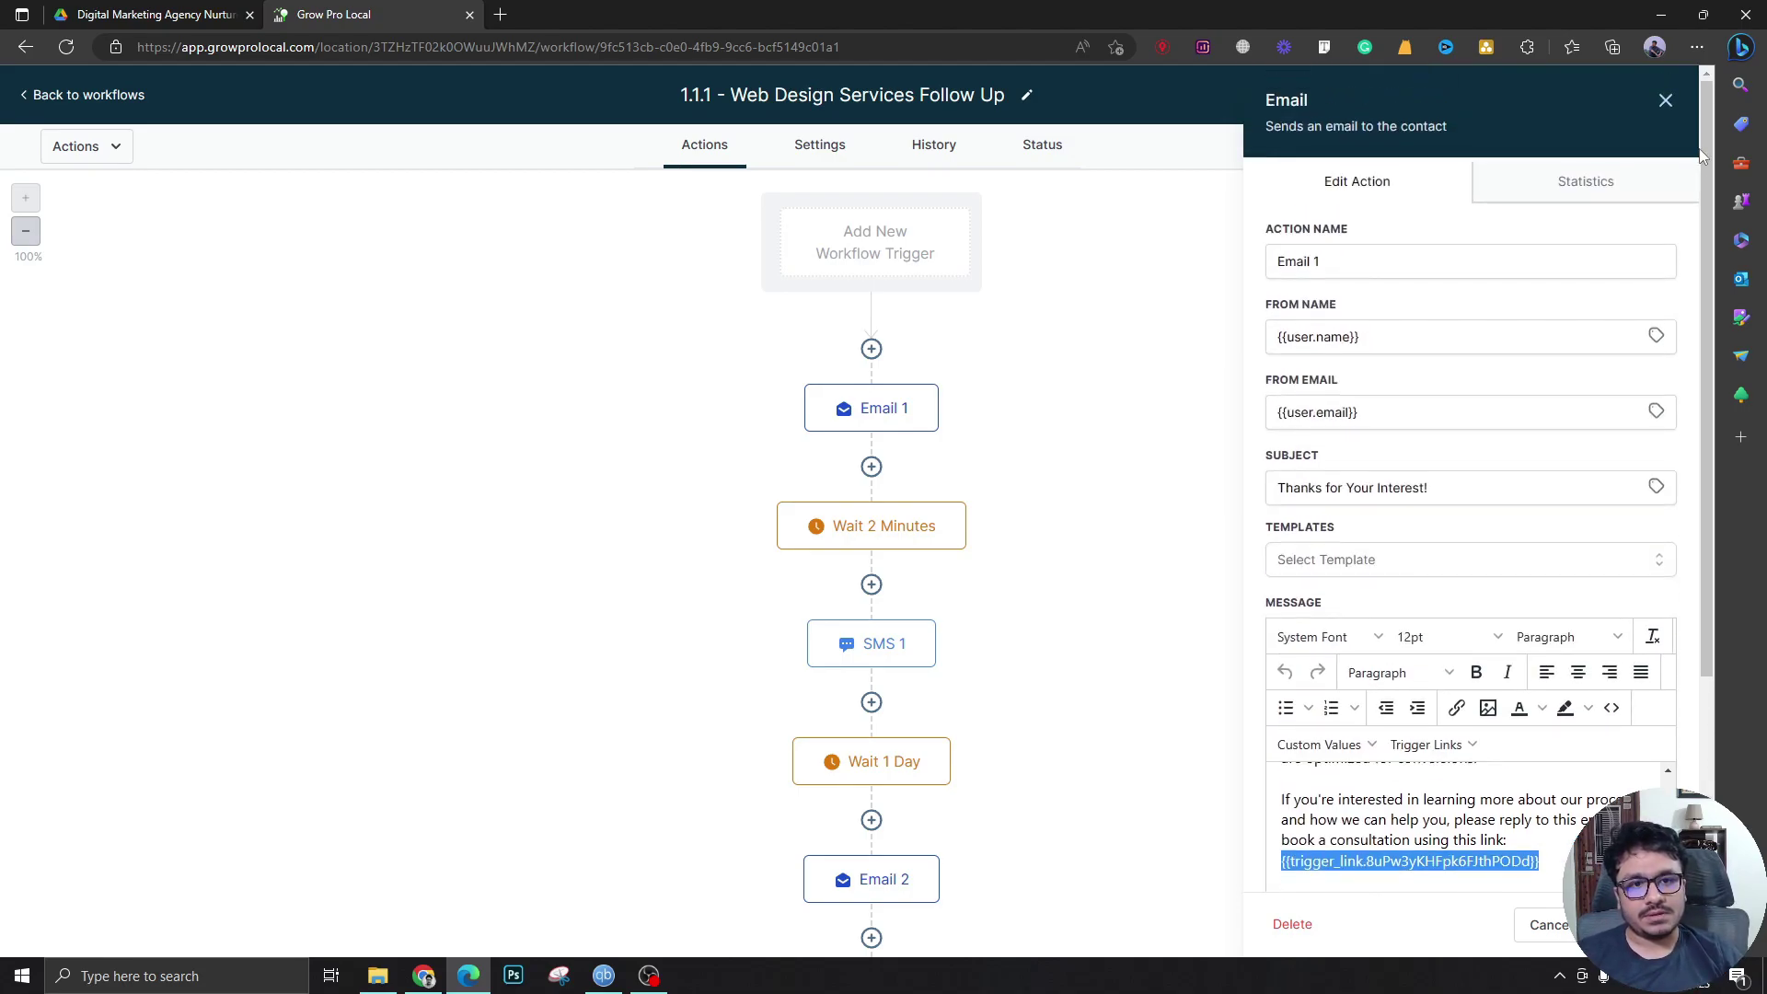
# Close Email 1's settings, reopen it to re-check the message, then close it again.
pyautogui.click(1669, 107)
pyautogui.scroll(-3, 918, 592)
pyautogui.scroll(5, 929, 552)
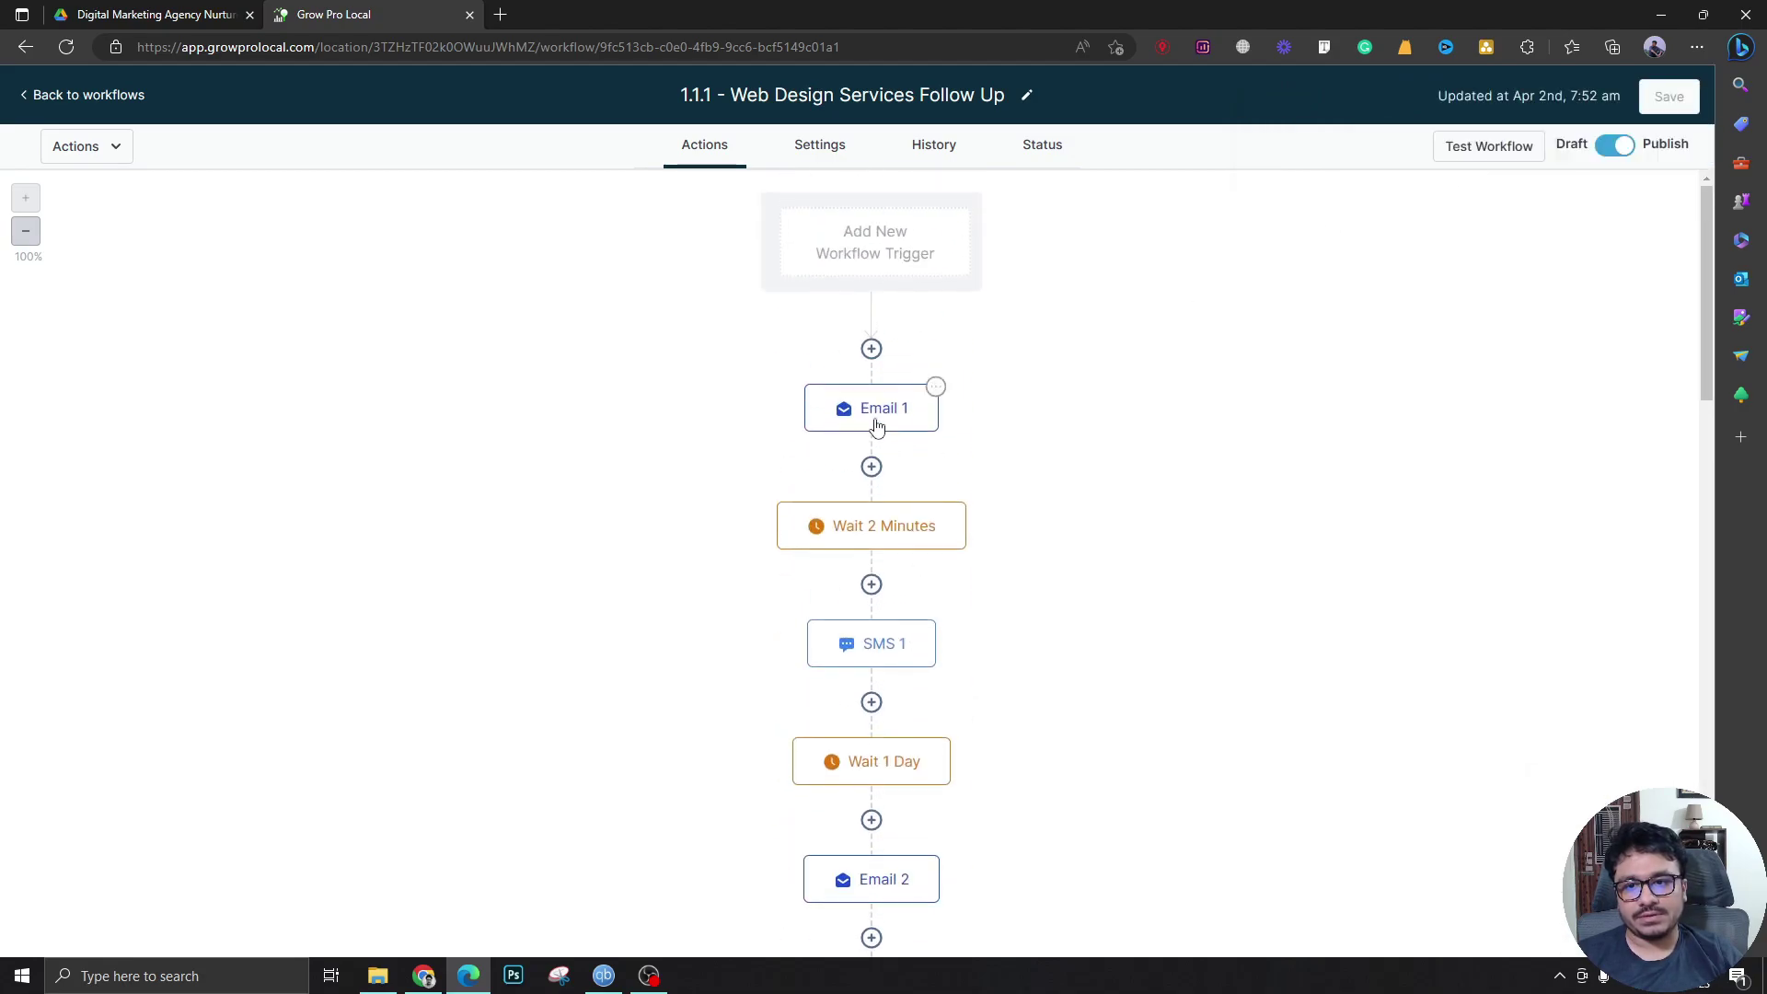
pyautogui.click(925, 400)
pyautogui.scroll(-6, 1470, 482)
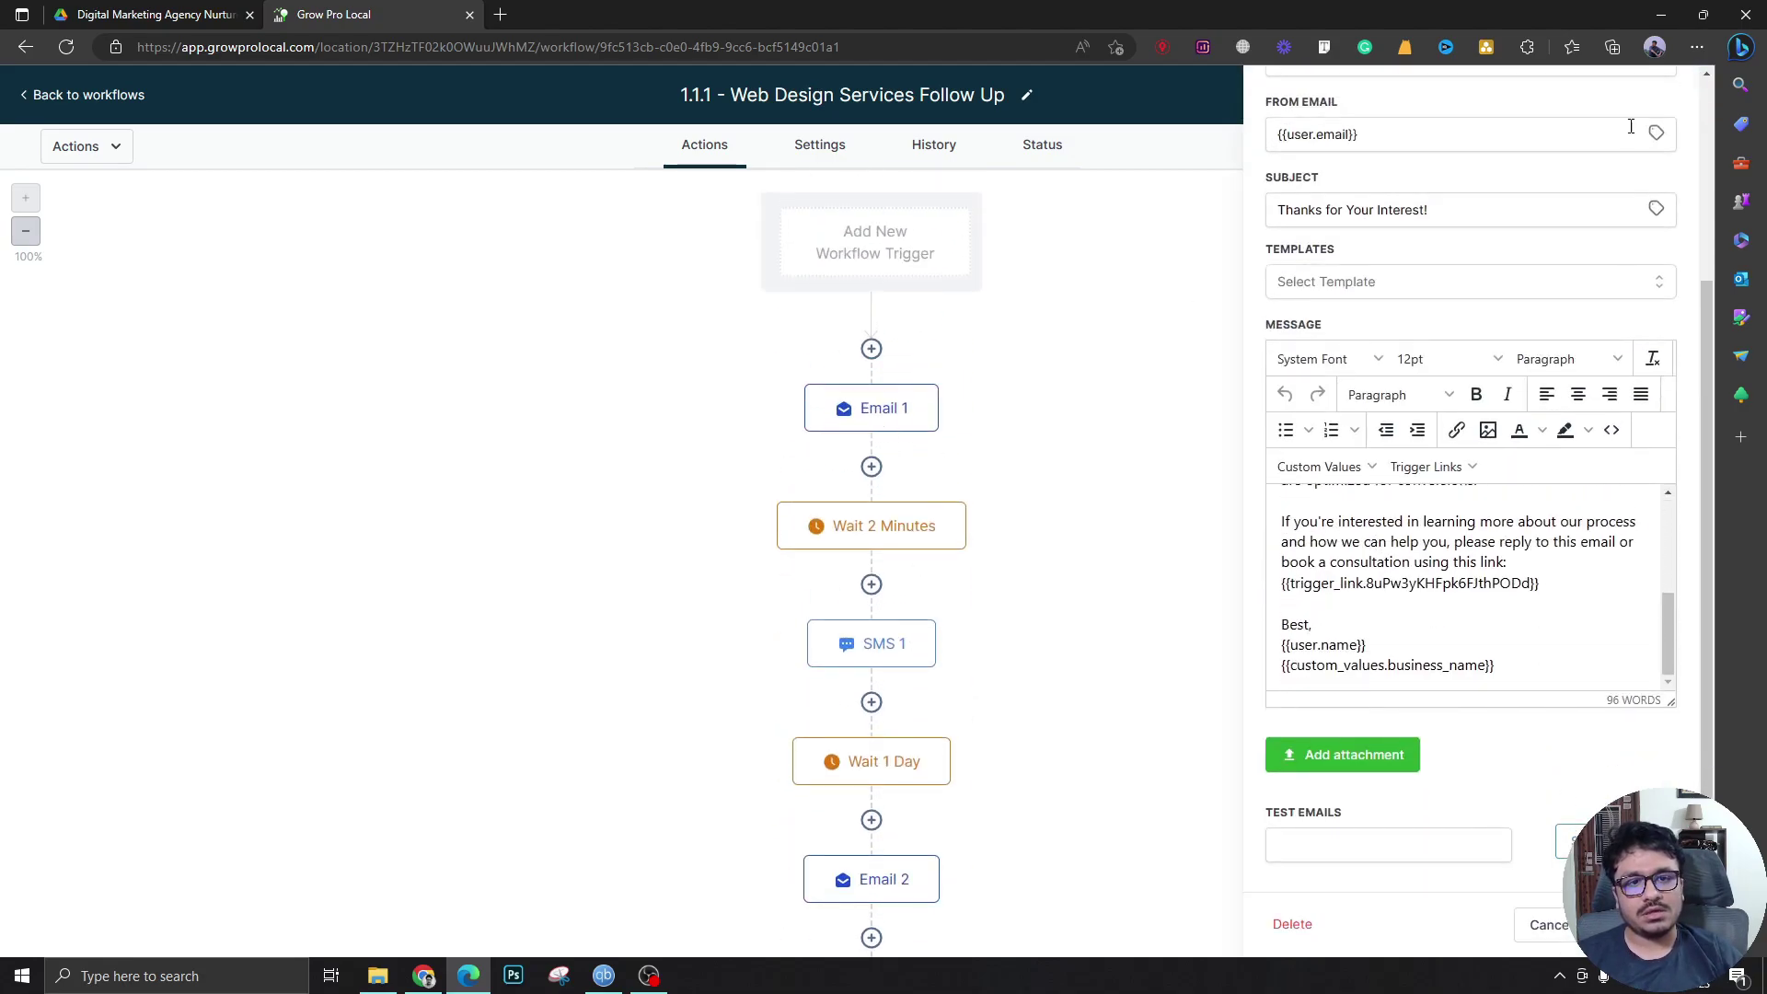
pyautogui.scroll(3, 1648, 181)
pyautogui.scroll(2, 1648, 182)
pyautogui.click(1671, 107)
pyautogui.scroll(-1, 859, 512)
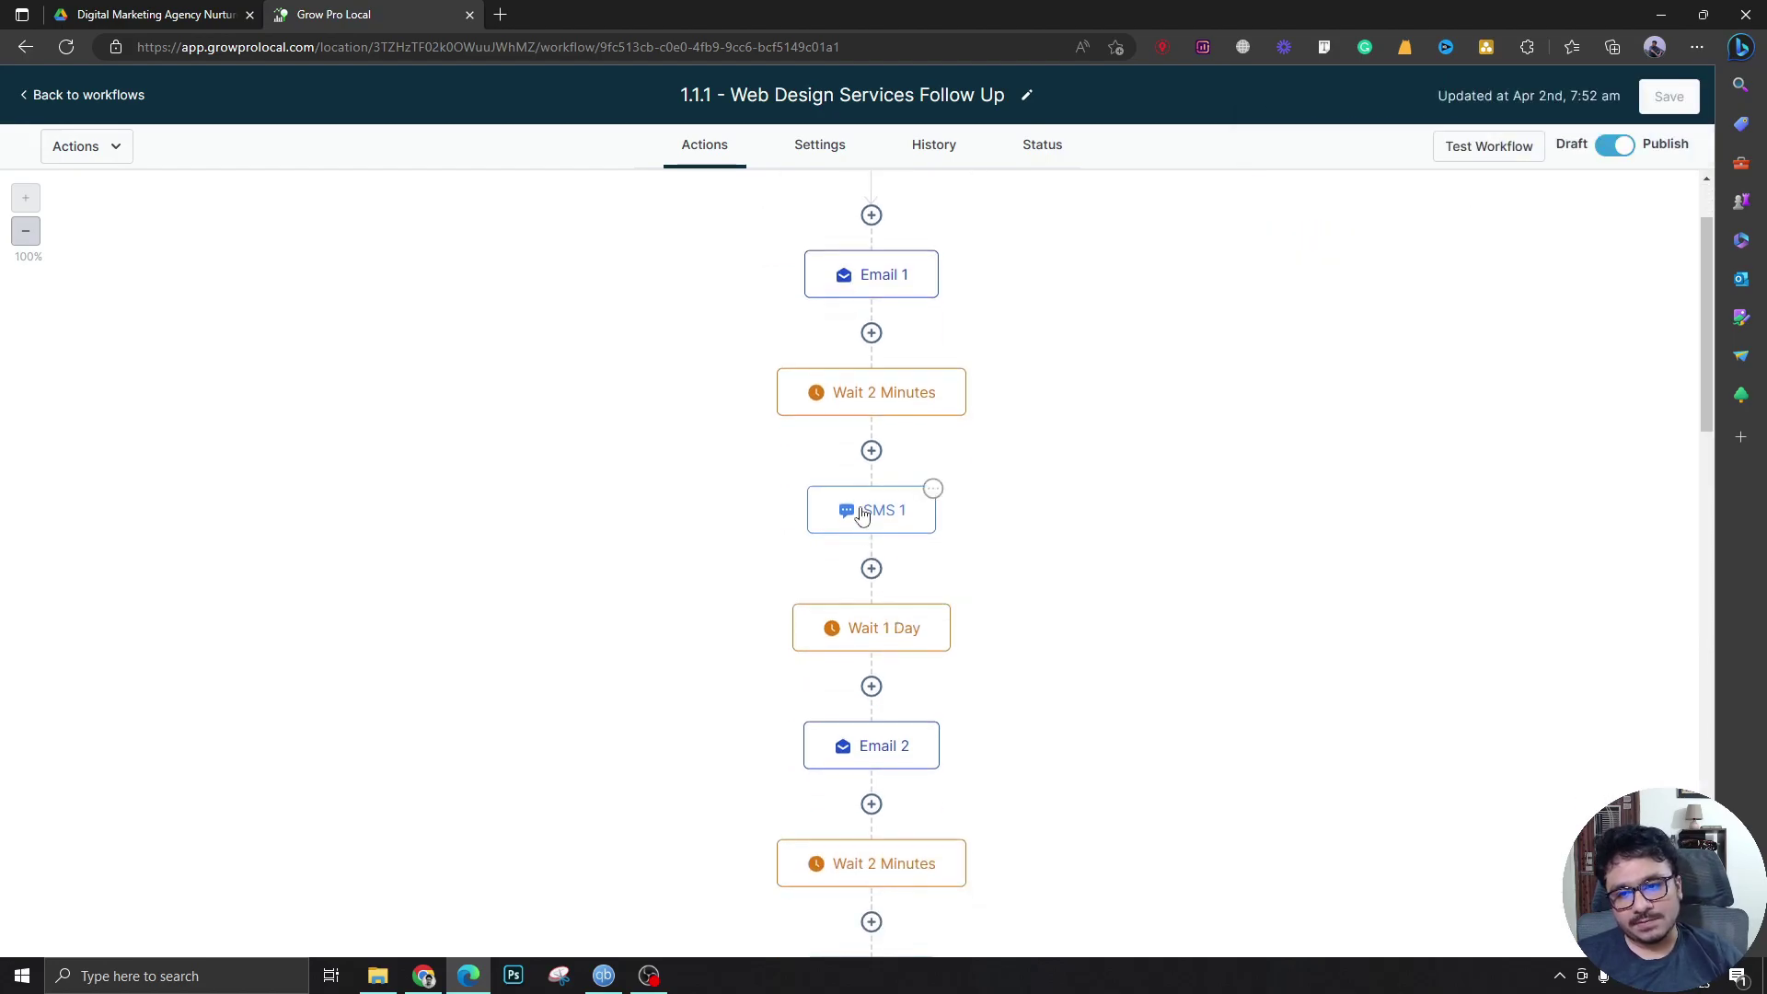
# Review the SMS 1 message and its trigger link, then close its settings.
pyautogui.click(856, 509)
pyautogui.scroll(-2, 1377, 584)
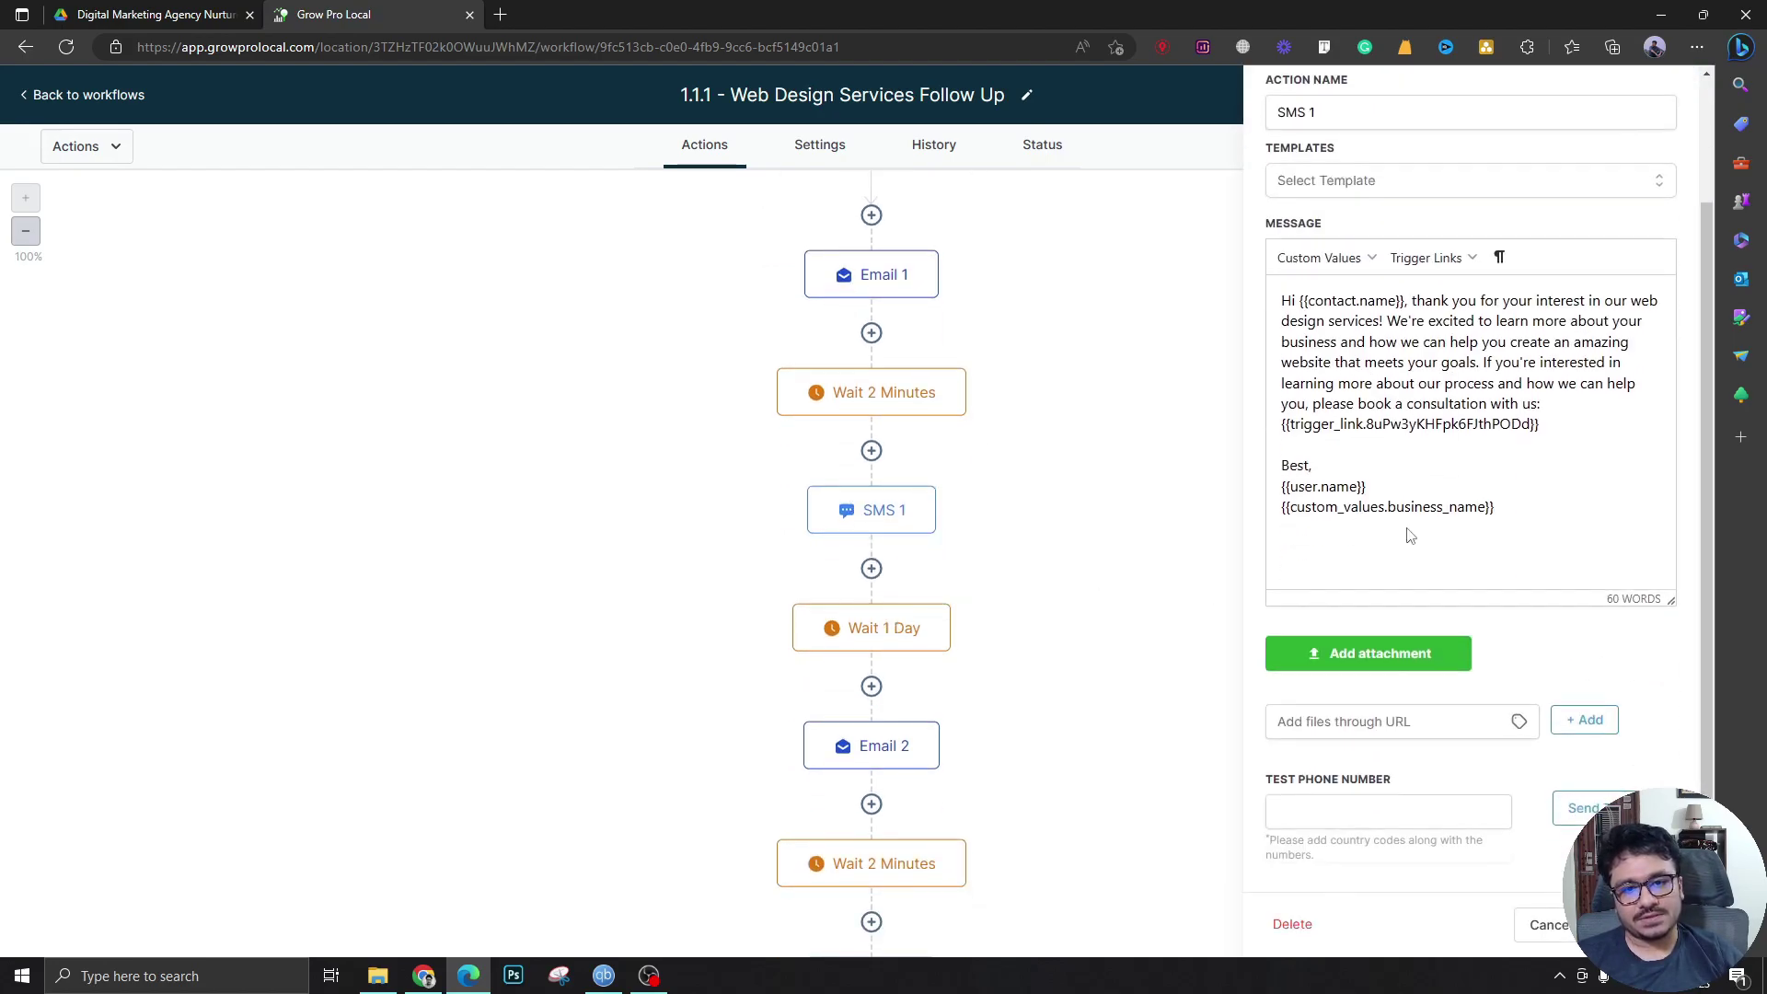
pyautogui.scroll(2, 1549, 295)
pyautogui.click(1666, 103)
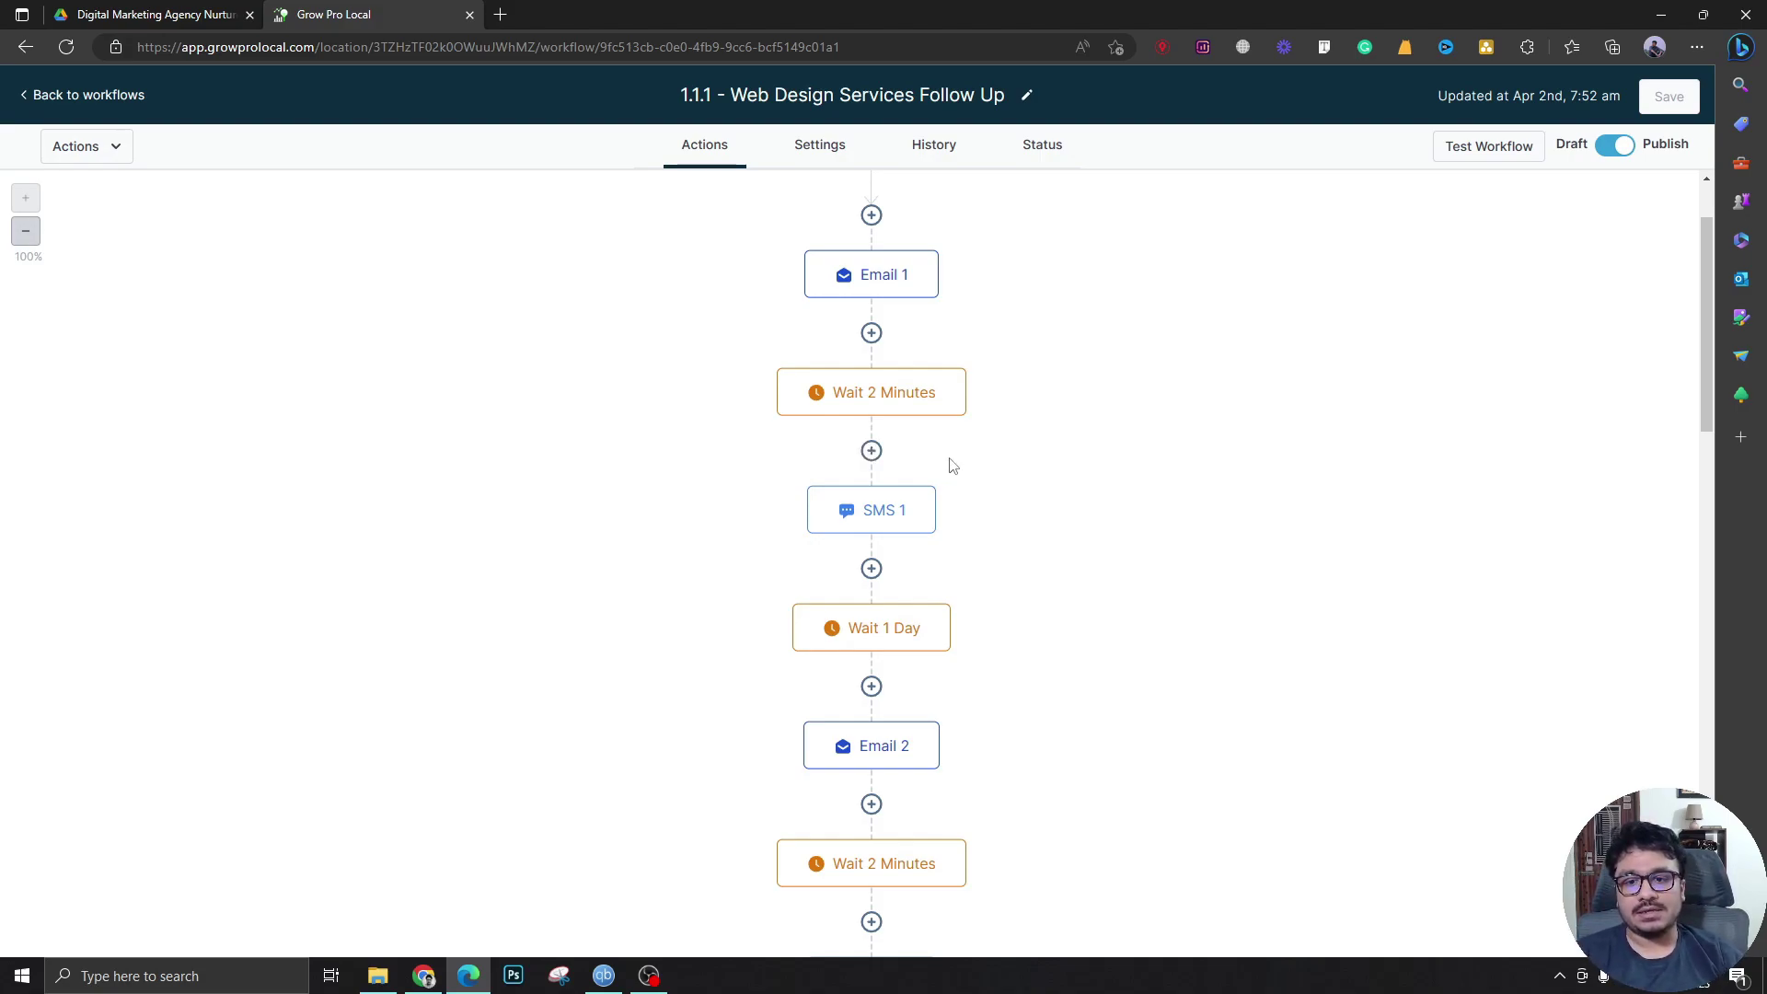
# Open Email 2 and highlight its {{custom_values.website_projects}} tag in the message.
pyautogui.scroll(-3, 994, 493)
pyautogui.click(868, 480)
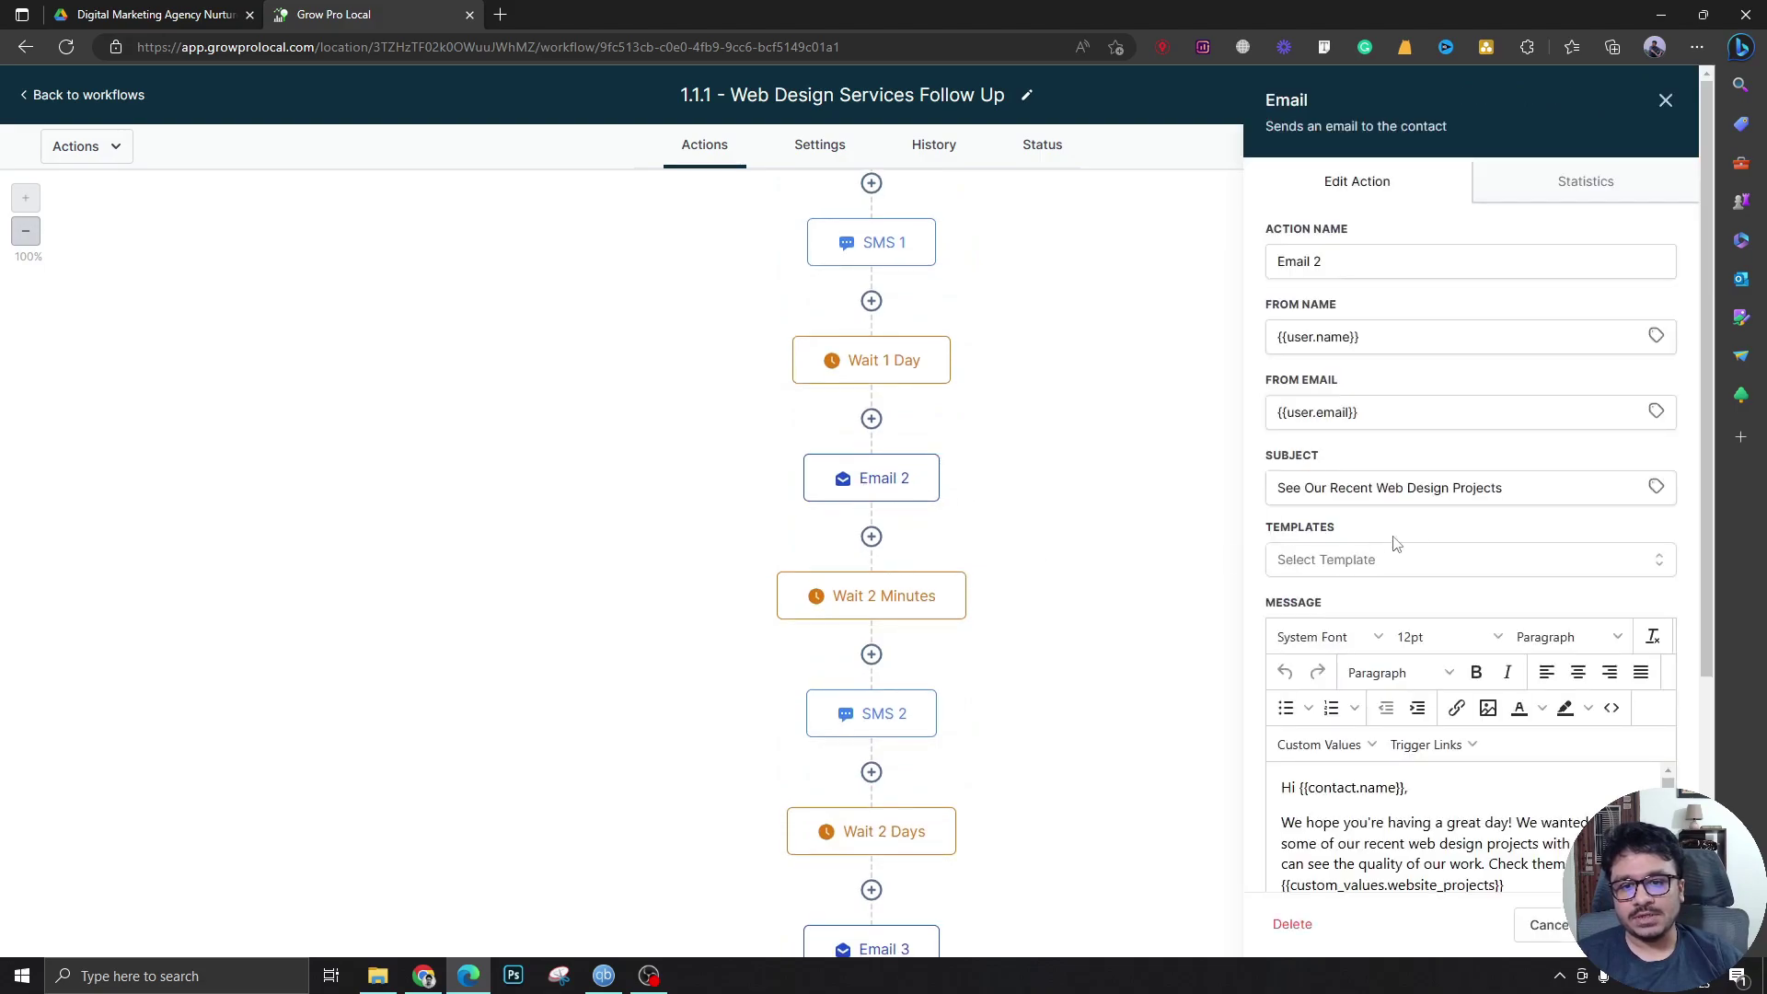
pyautogui.scroll(-4, 1392, 545)
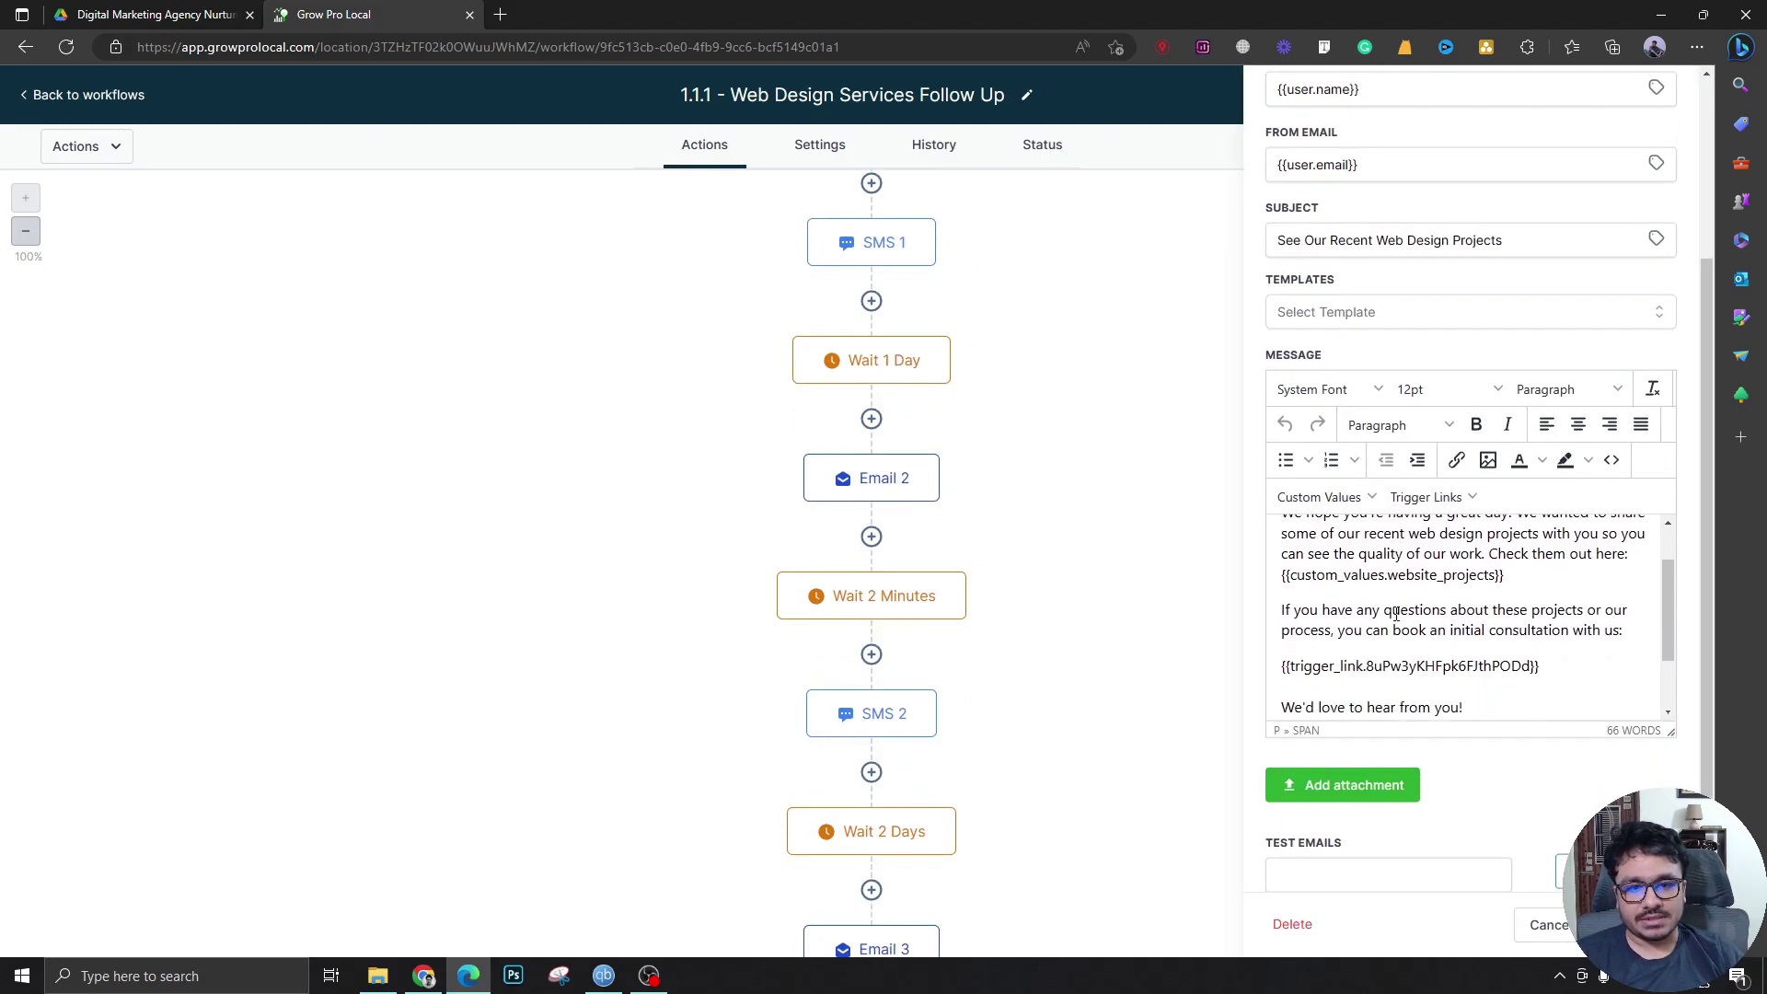
pyautogui.moveTo(1510, 582); pyautogui.dragTo(1272, 587)
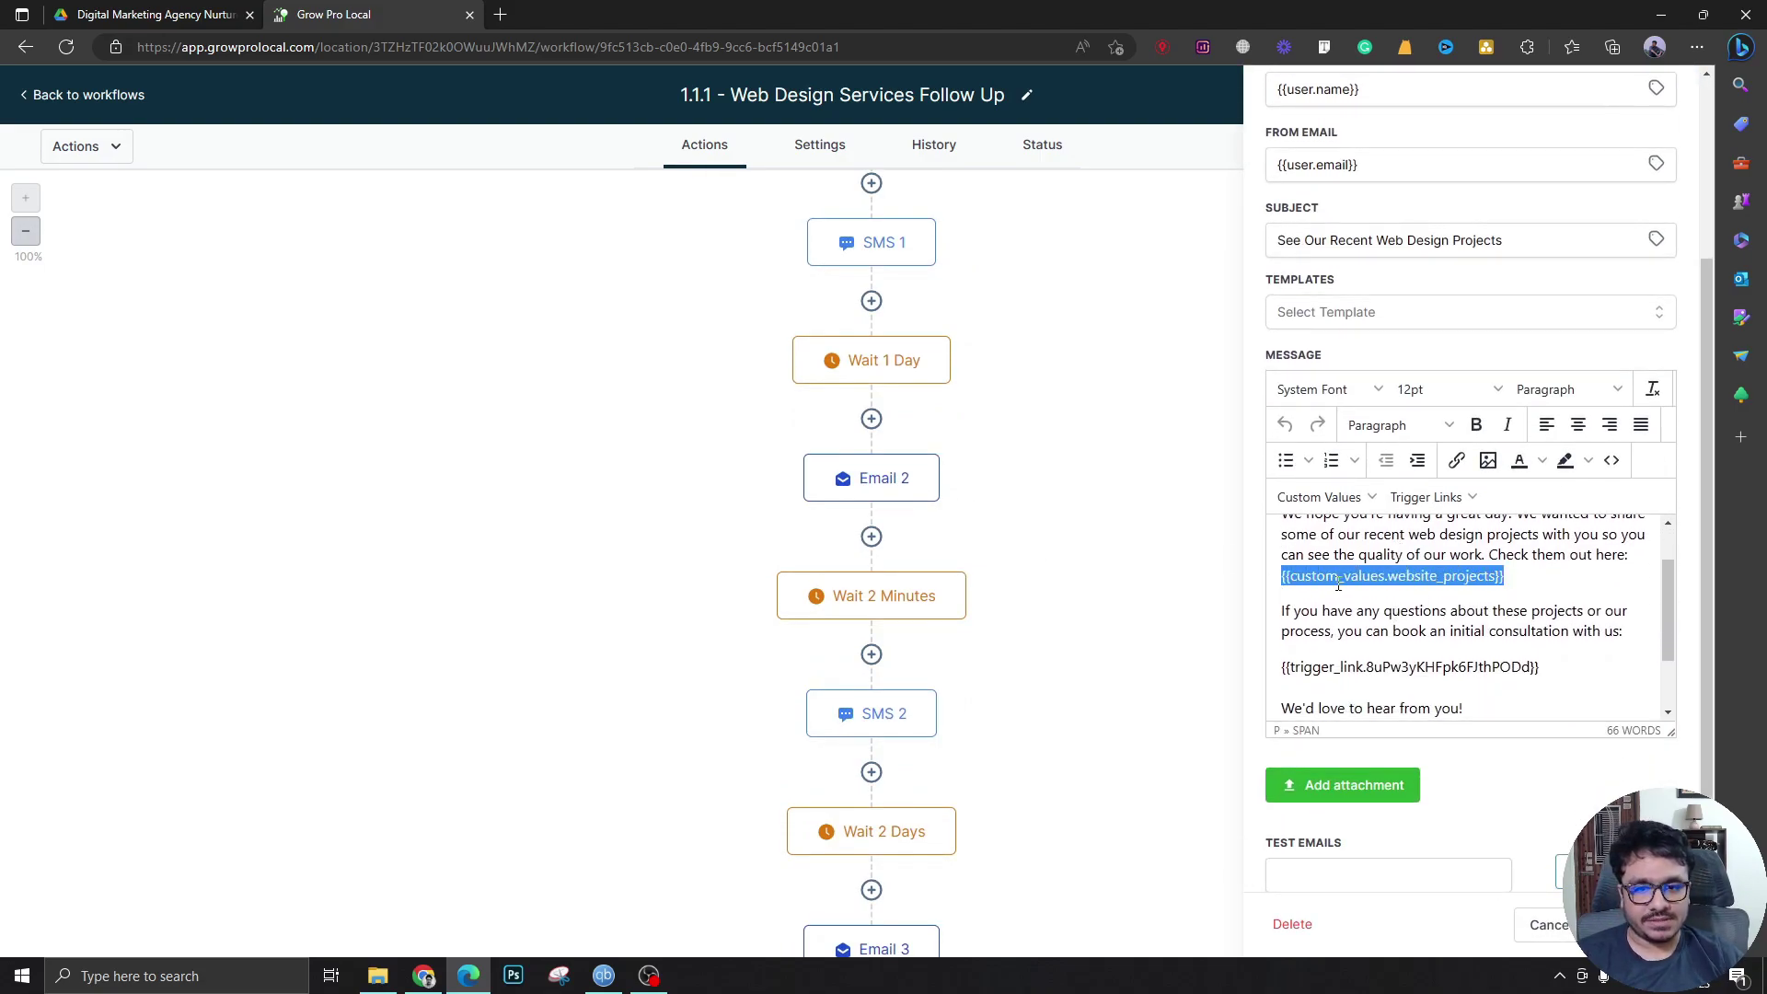
pyautogui.click(1424, 577)
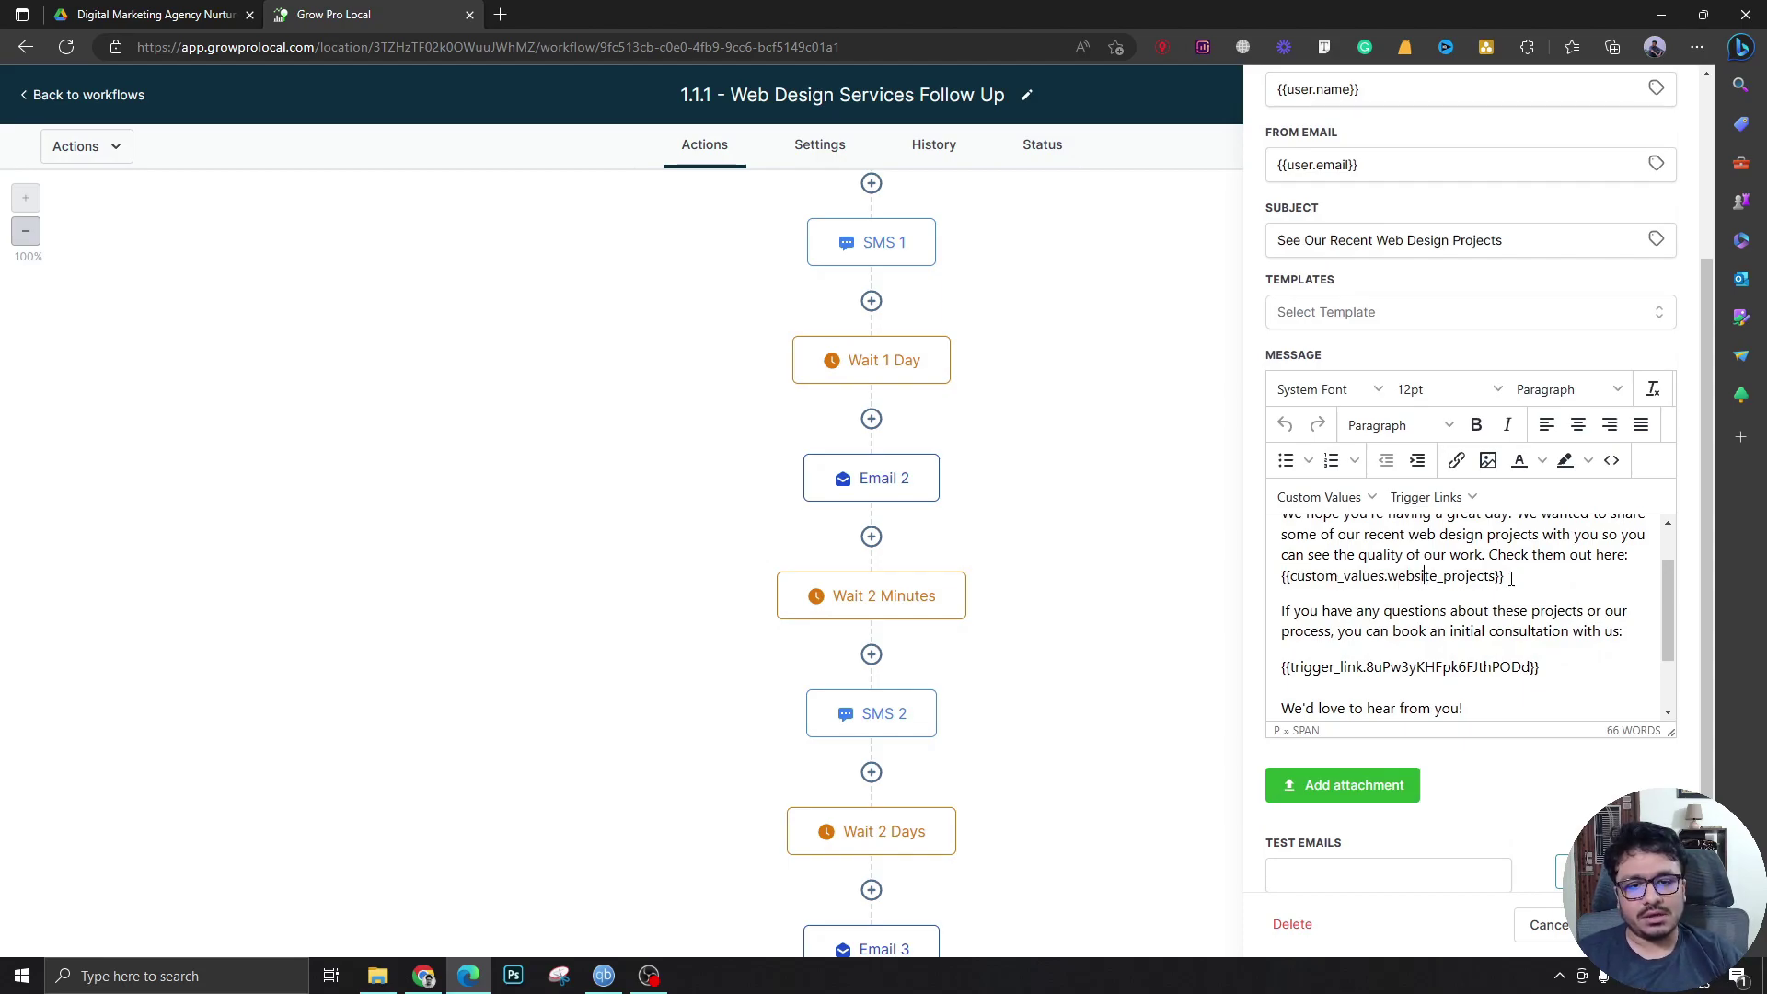
pyautogui.moveTo(1499, 578); pyautogui.dragTo(1393, 586)
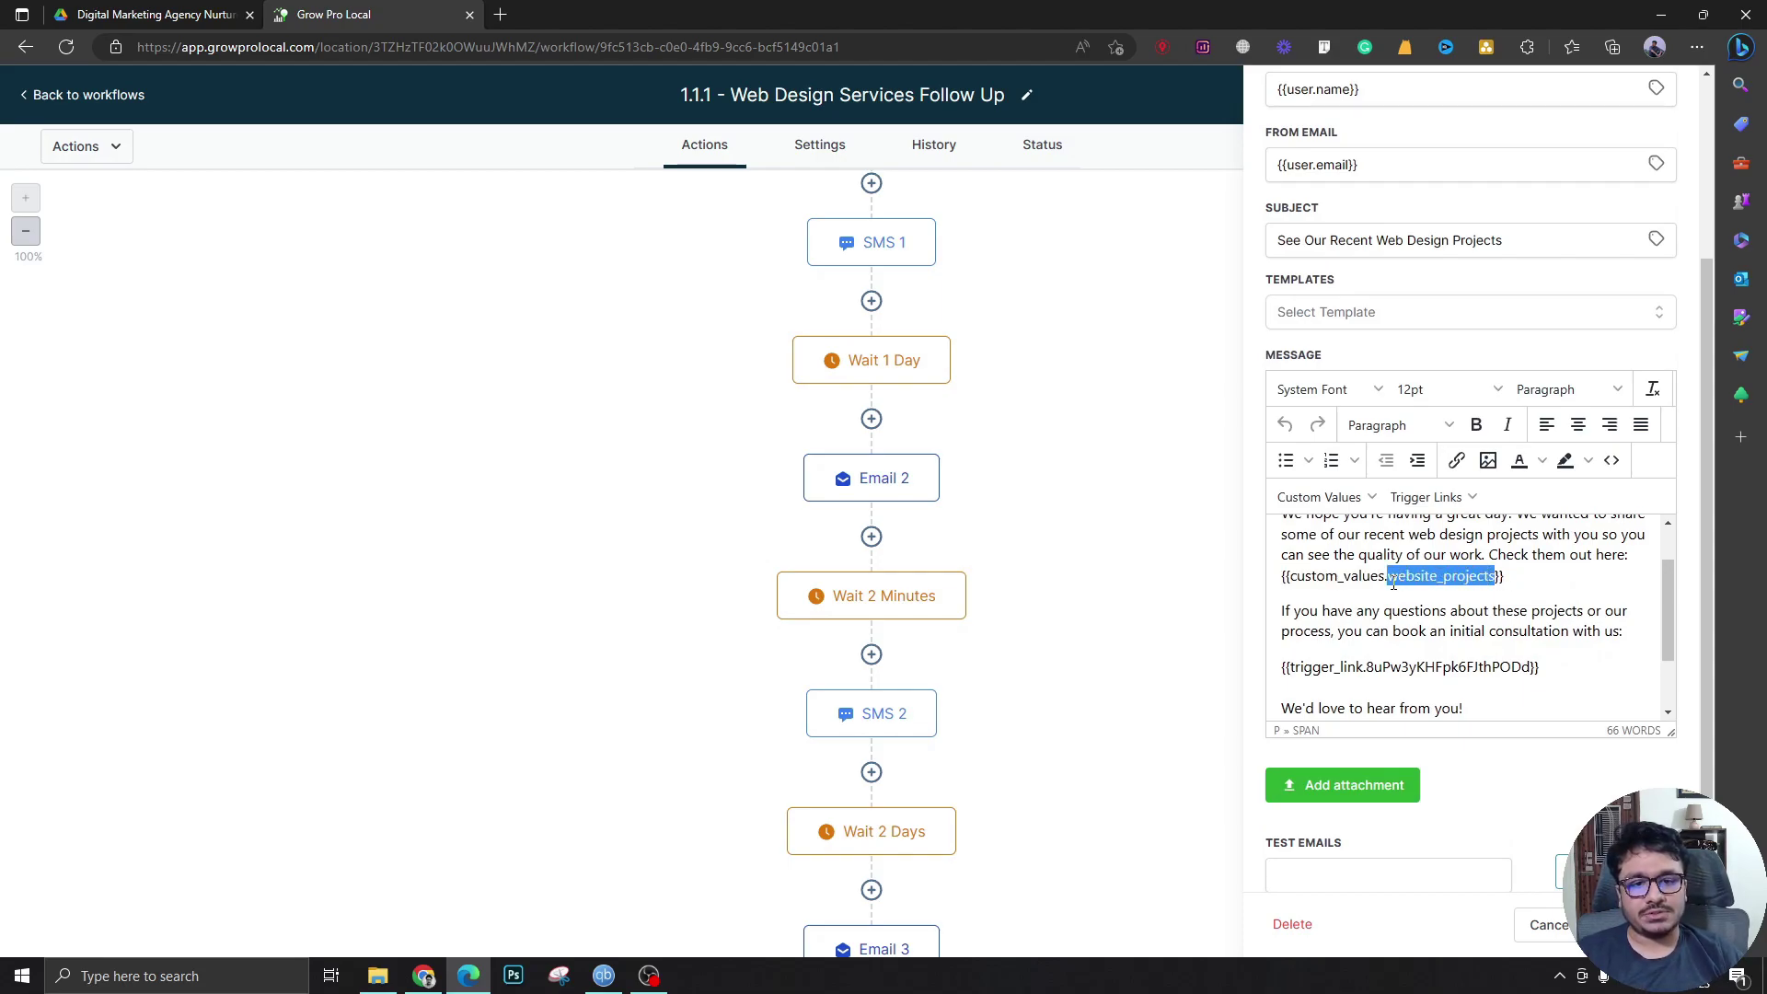
pyautogui.click(1460, 575)
# Close Email 2's settings and scroll the workflow canvas.
pyautogui.scroll(1, 1463, 573)
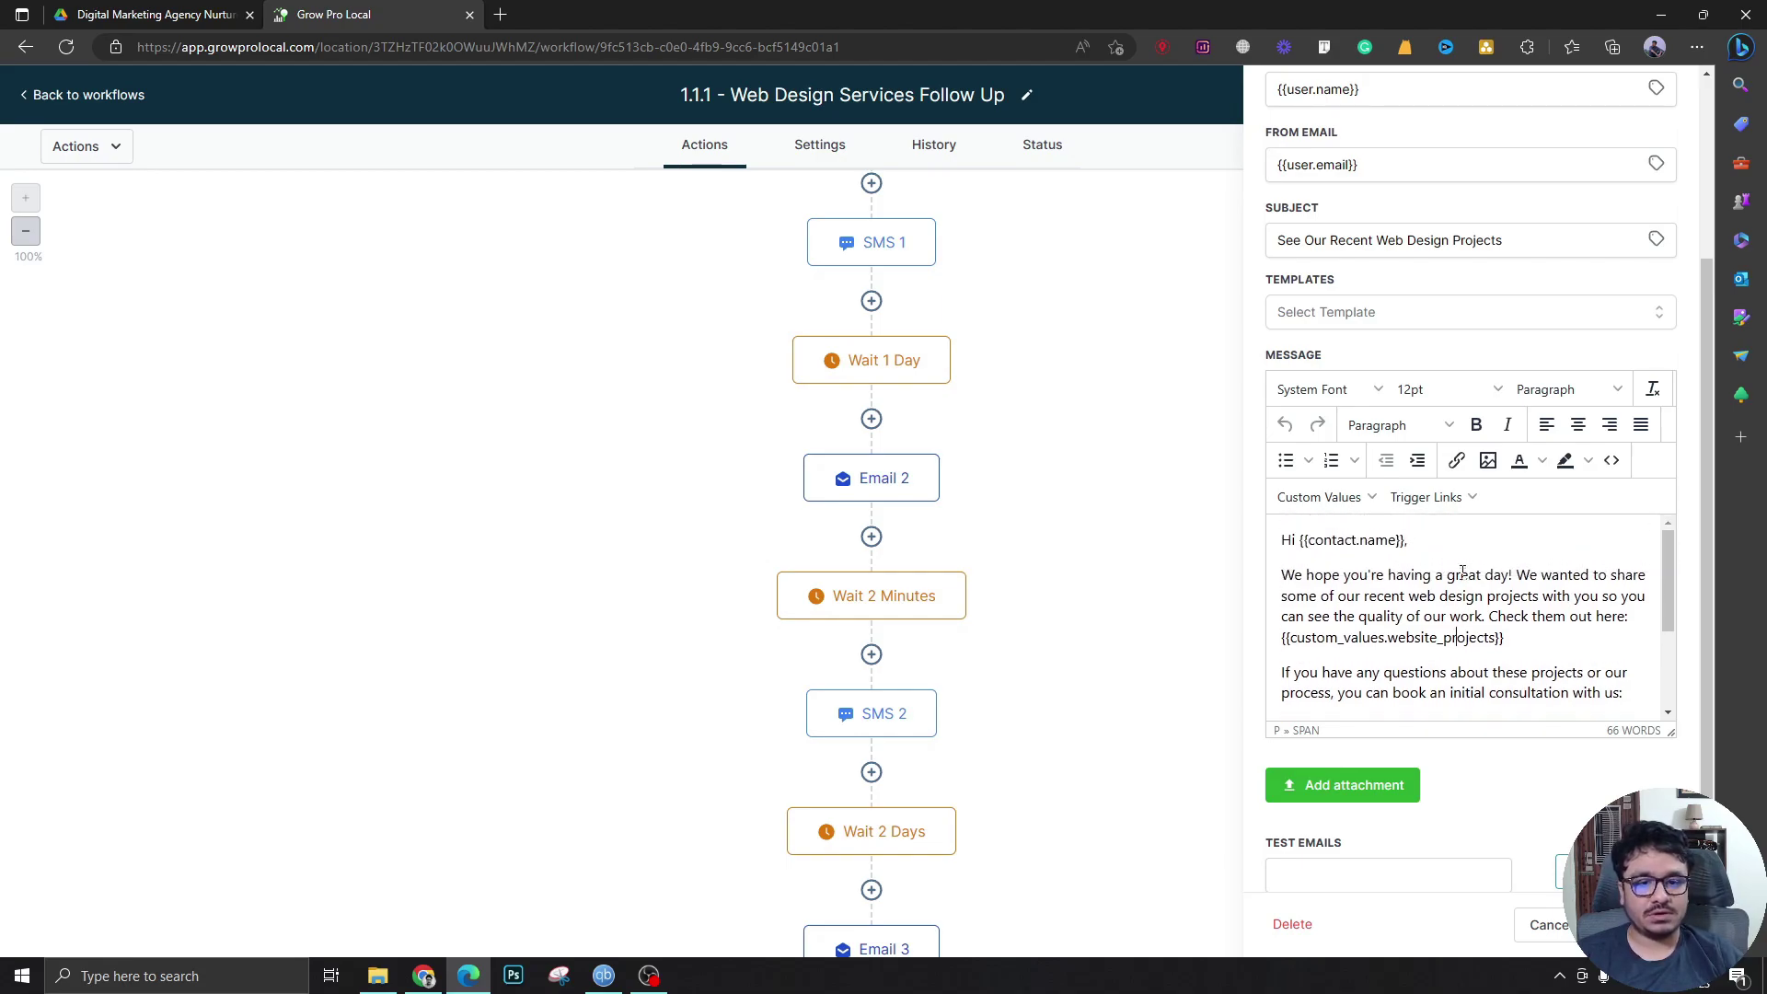
pyautogui.scroll(3, 1648, 92)
pyautogui.click(1648, 106)
pyautogui.scroll(-4, 1162, 488)
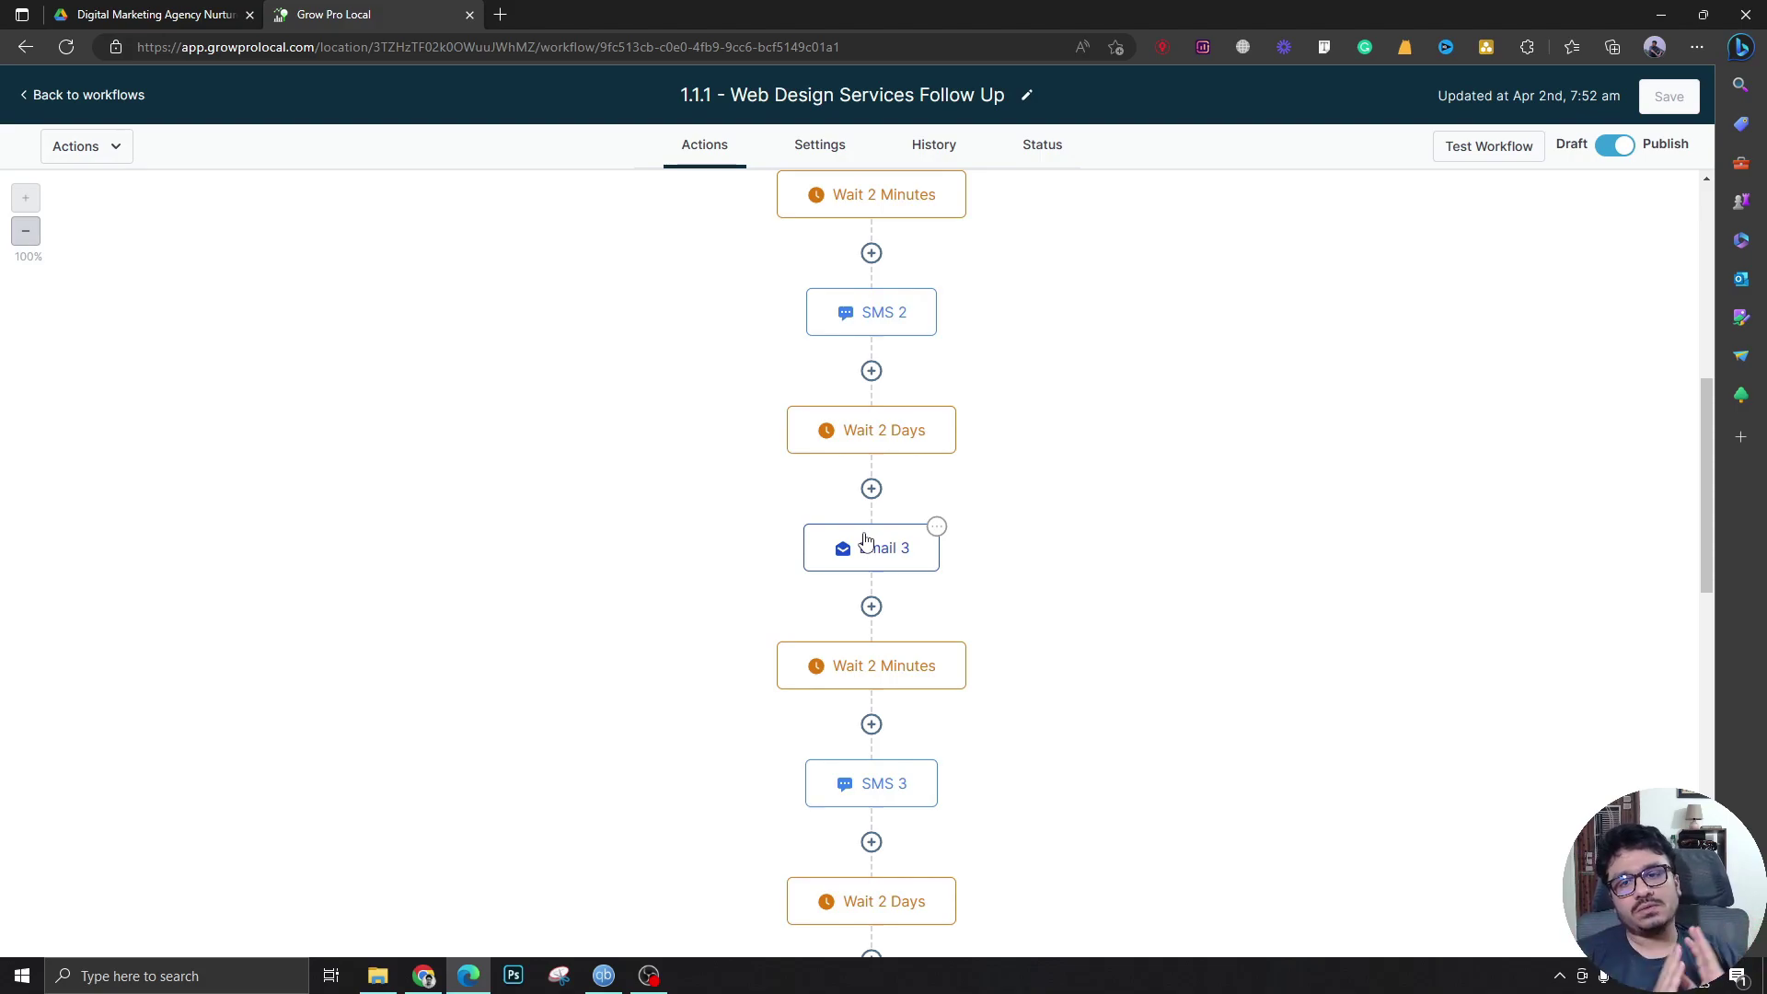
# Scroll the Web Design workflow to its end flag, then return to the Workflows list.
pyautogui.scroll(6, 801, 541)
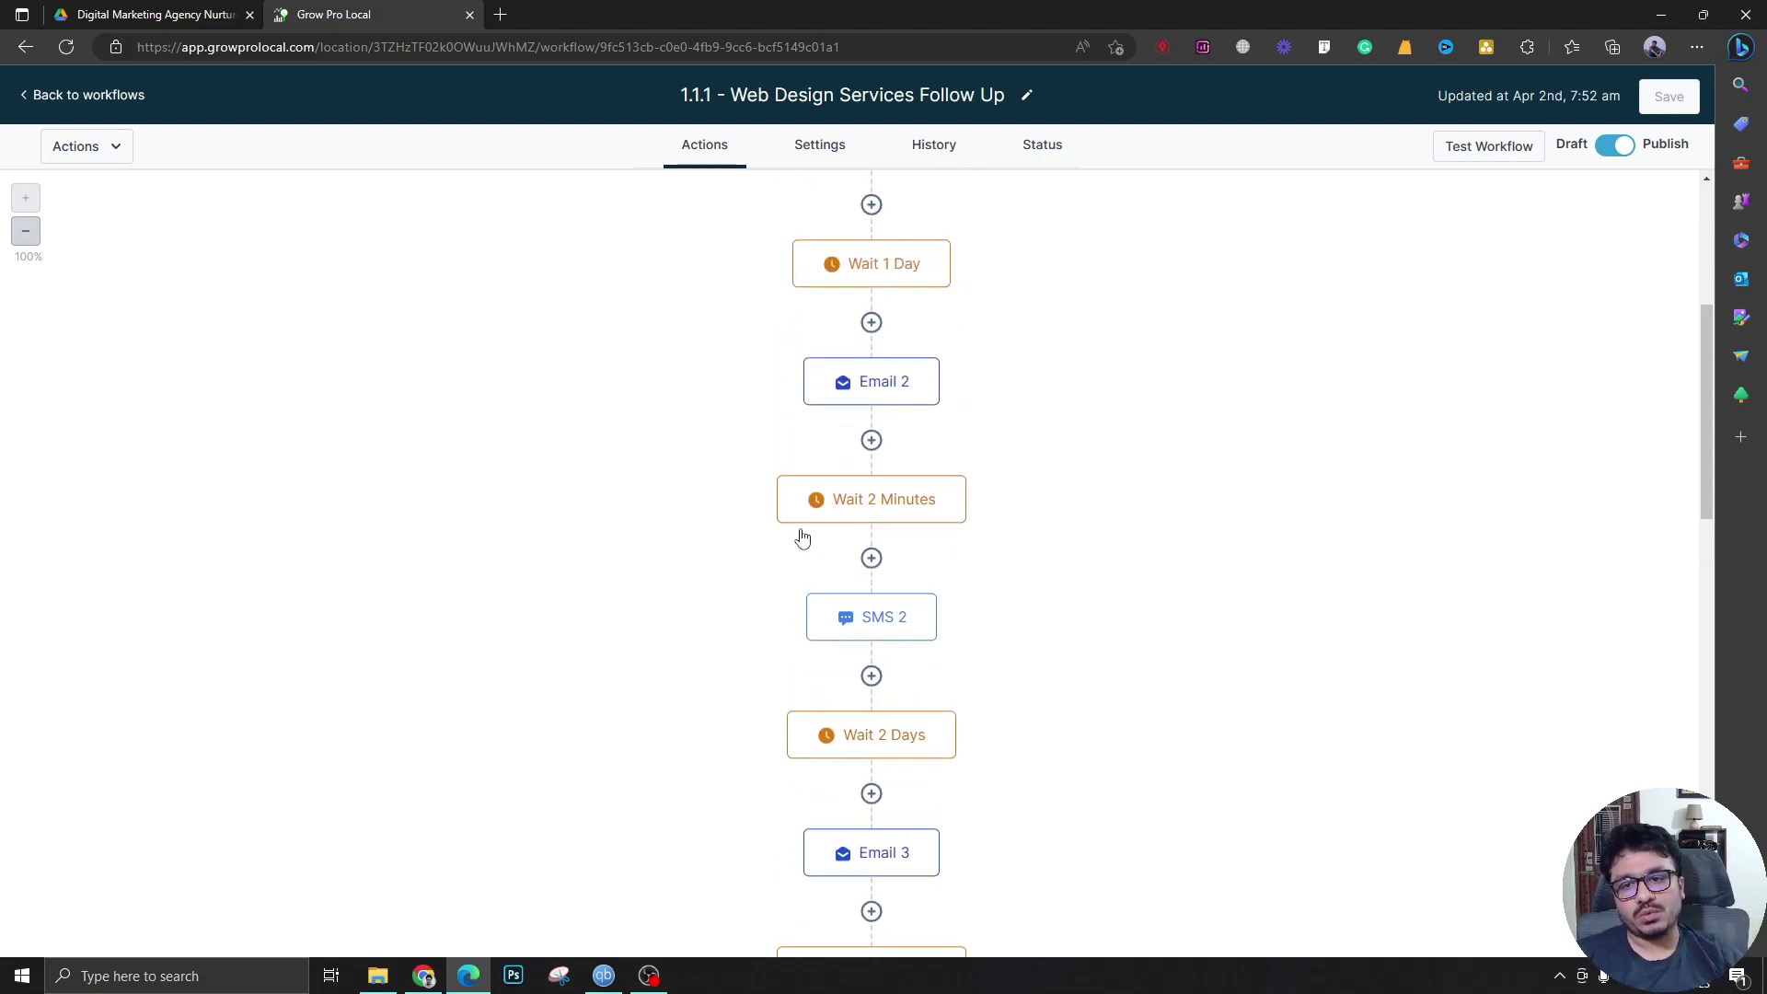
pyautogui.scroll(-2, 844, 525)
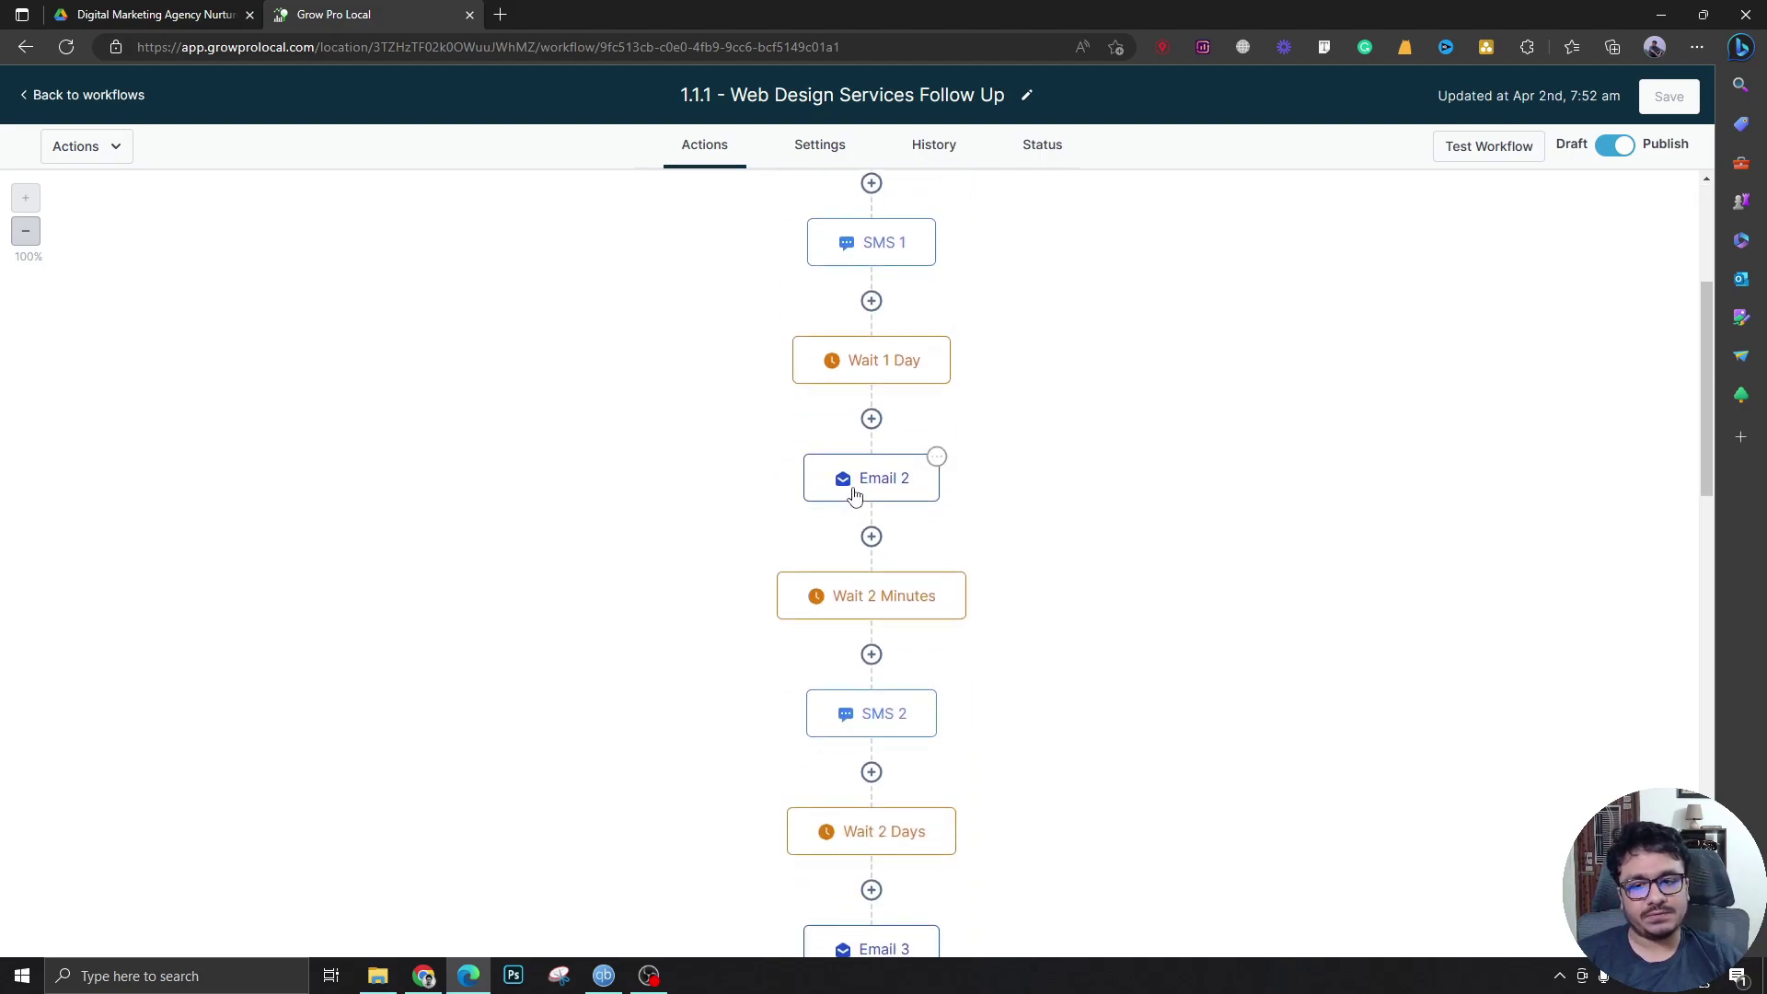
pyautogui.scroll(-1, 889, 499)
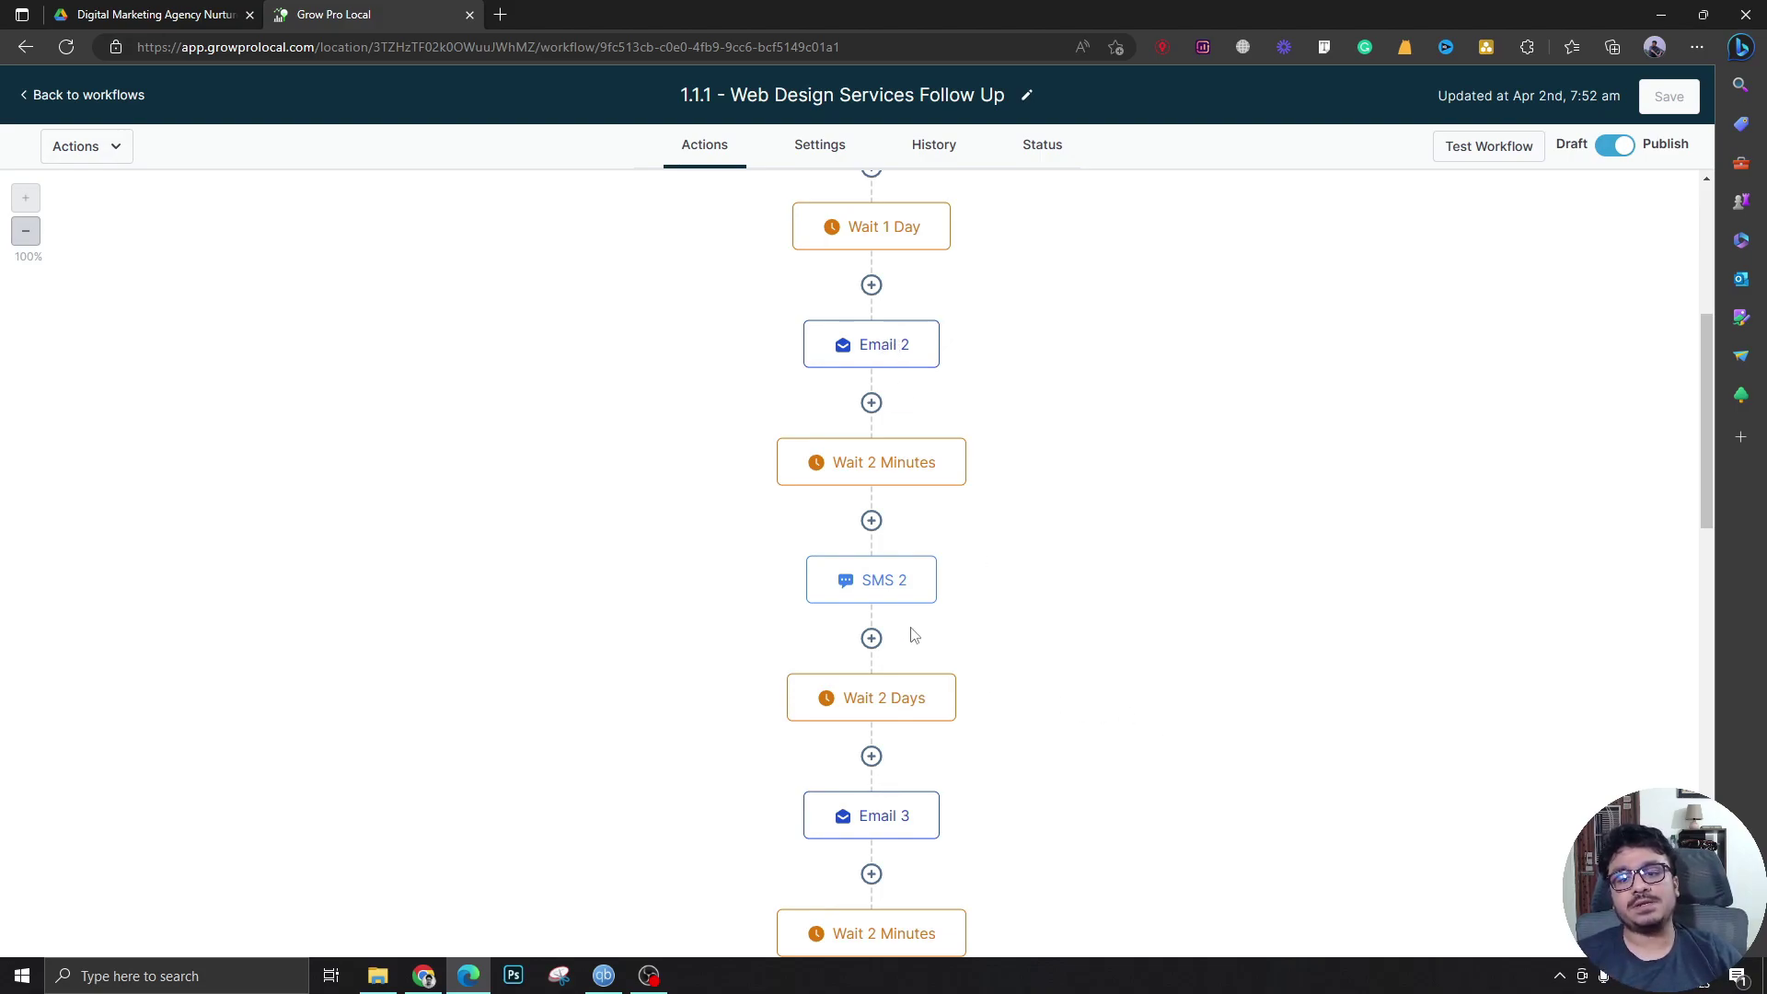
pyautogui.scroll(-2, 891, 610)
pyautogui.scroll(-3, 891, 608)
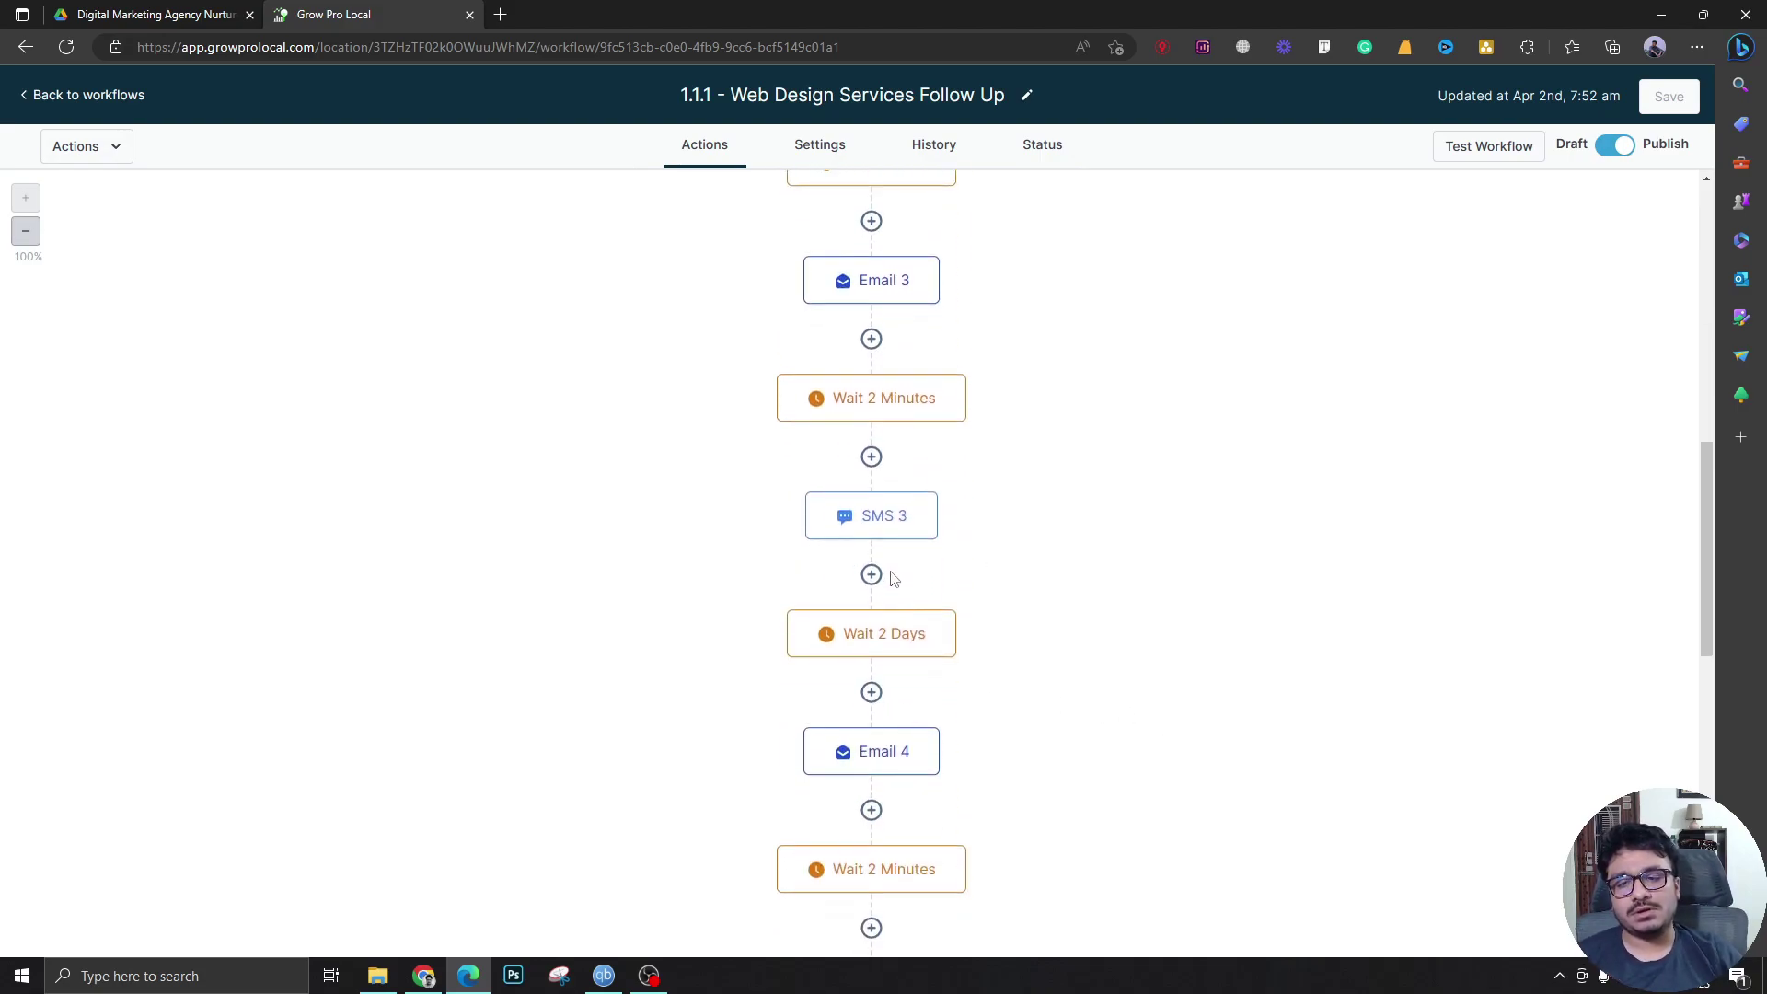
pyautogui.scroll(-3, 897, 575)
pyautogui.scroll(-3, 893, 566)
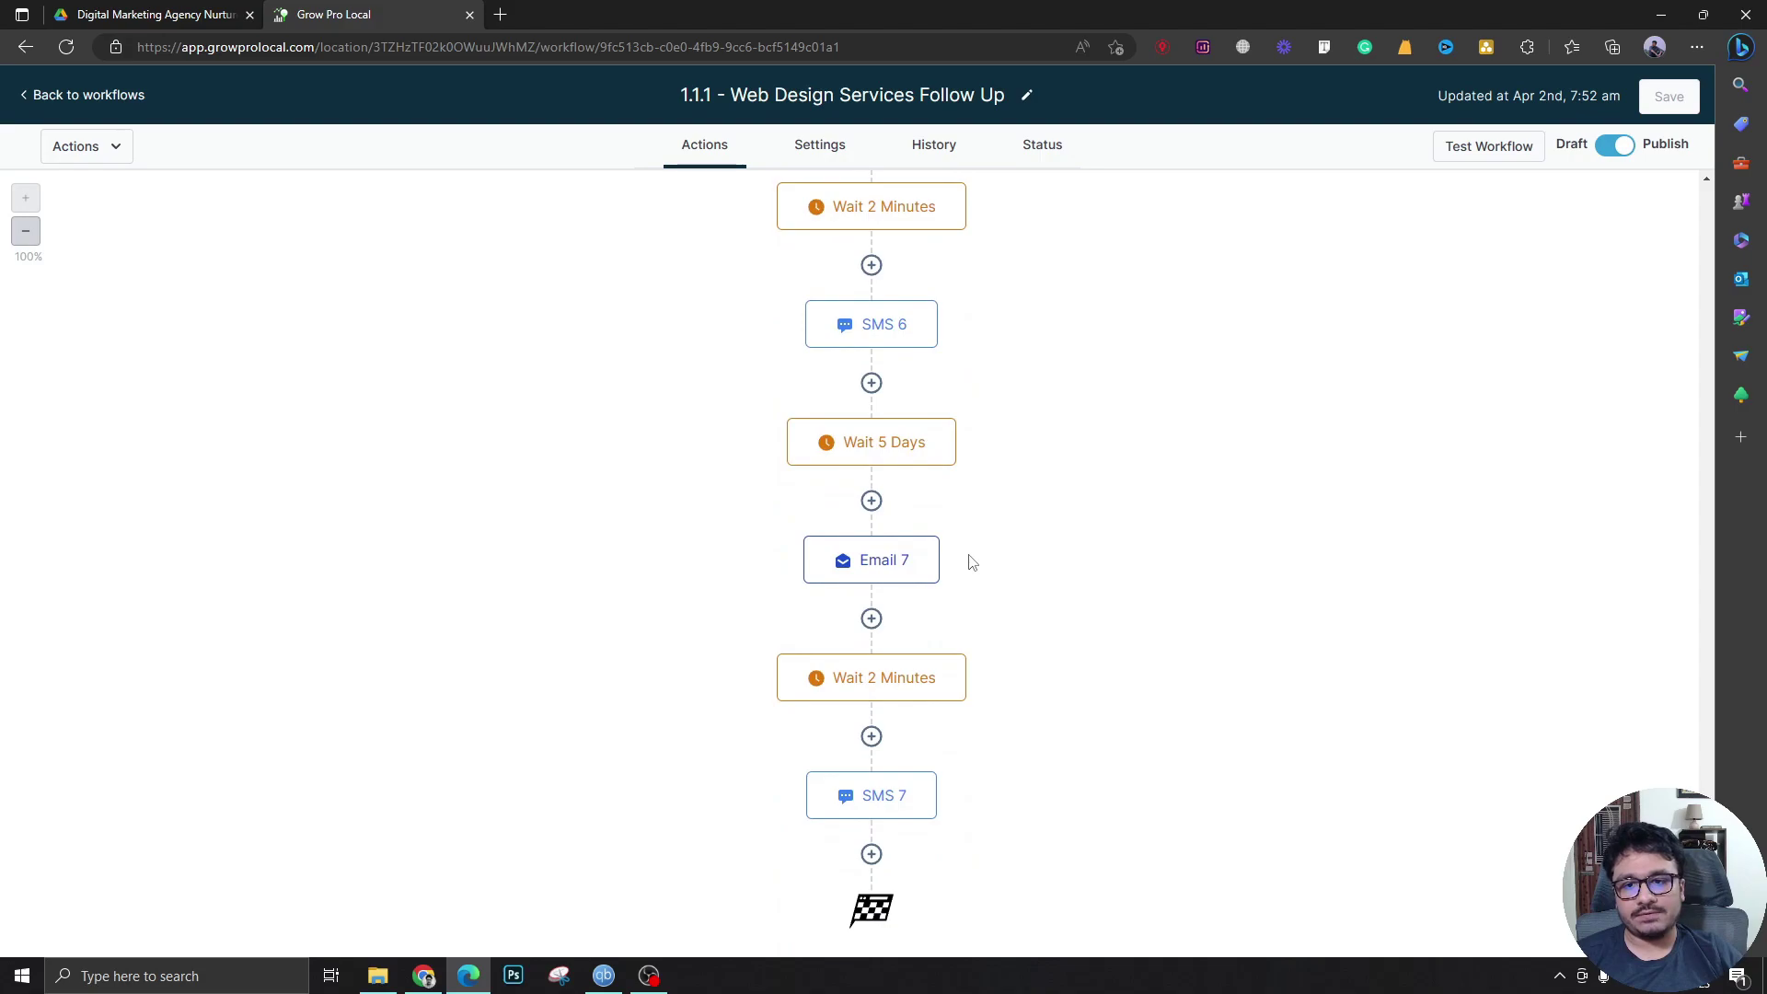
pyautogui.scroll(1, 912, 515)
pyautogui.scroll(5, 854, 474)
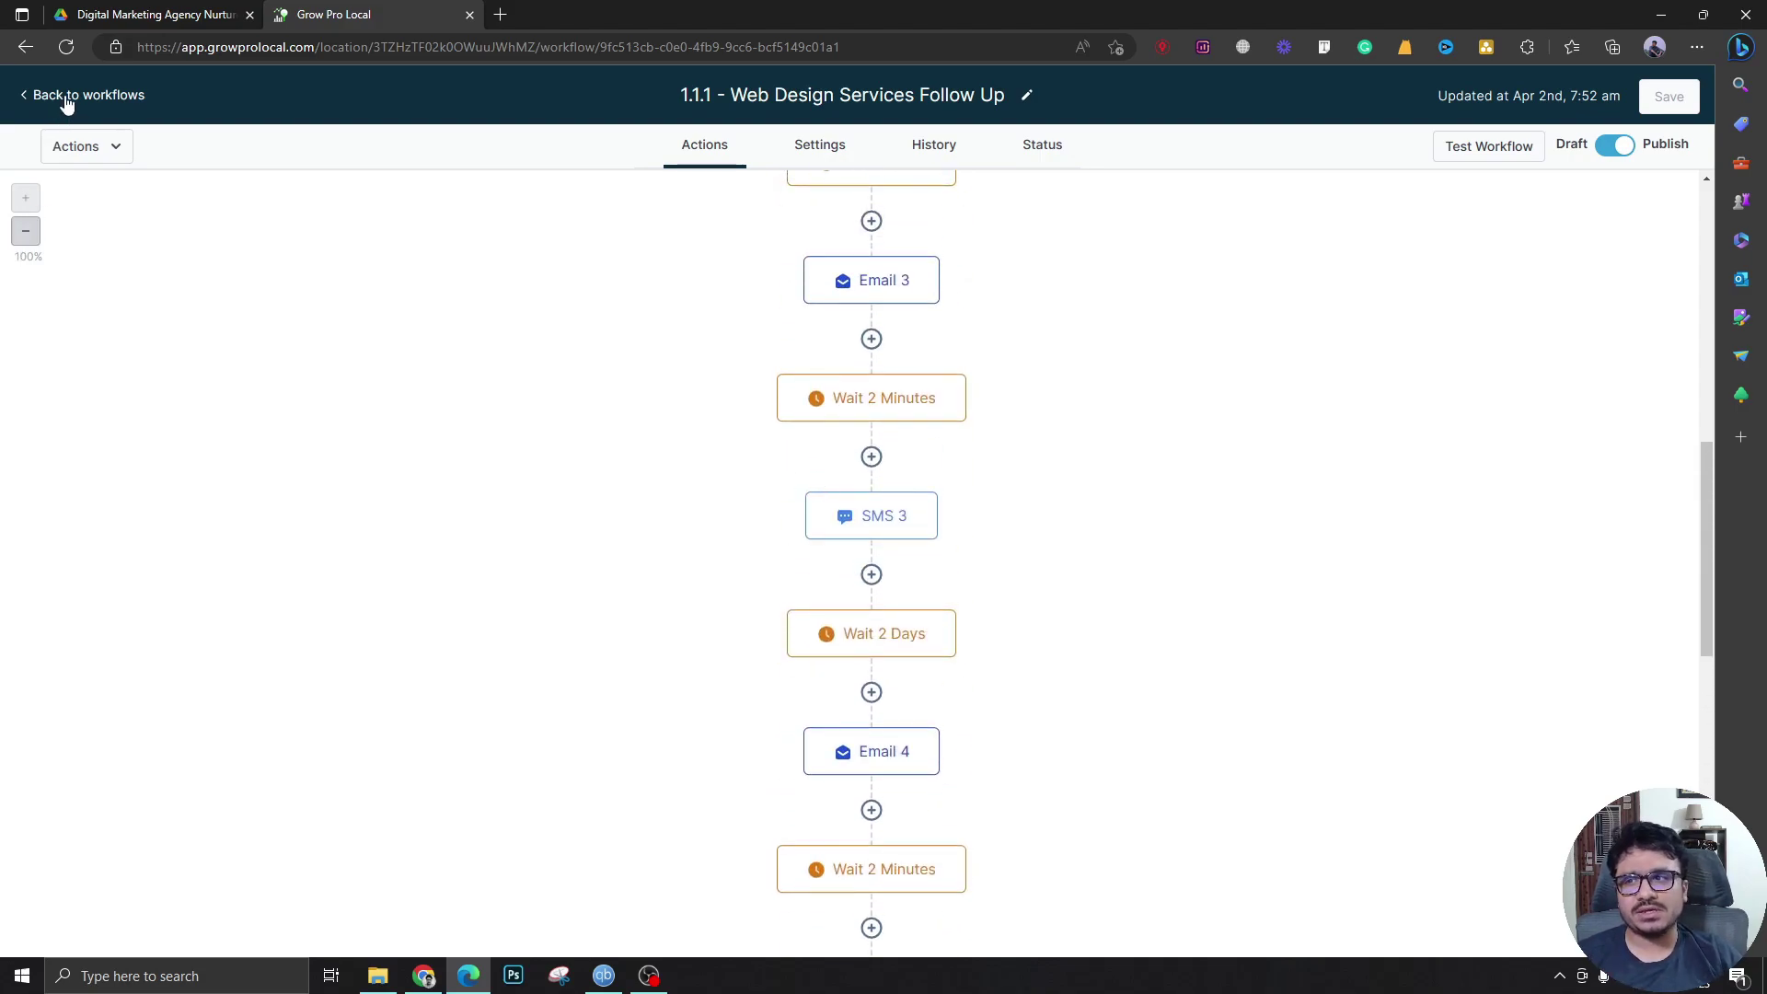
pyautogui.click(66, 99)
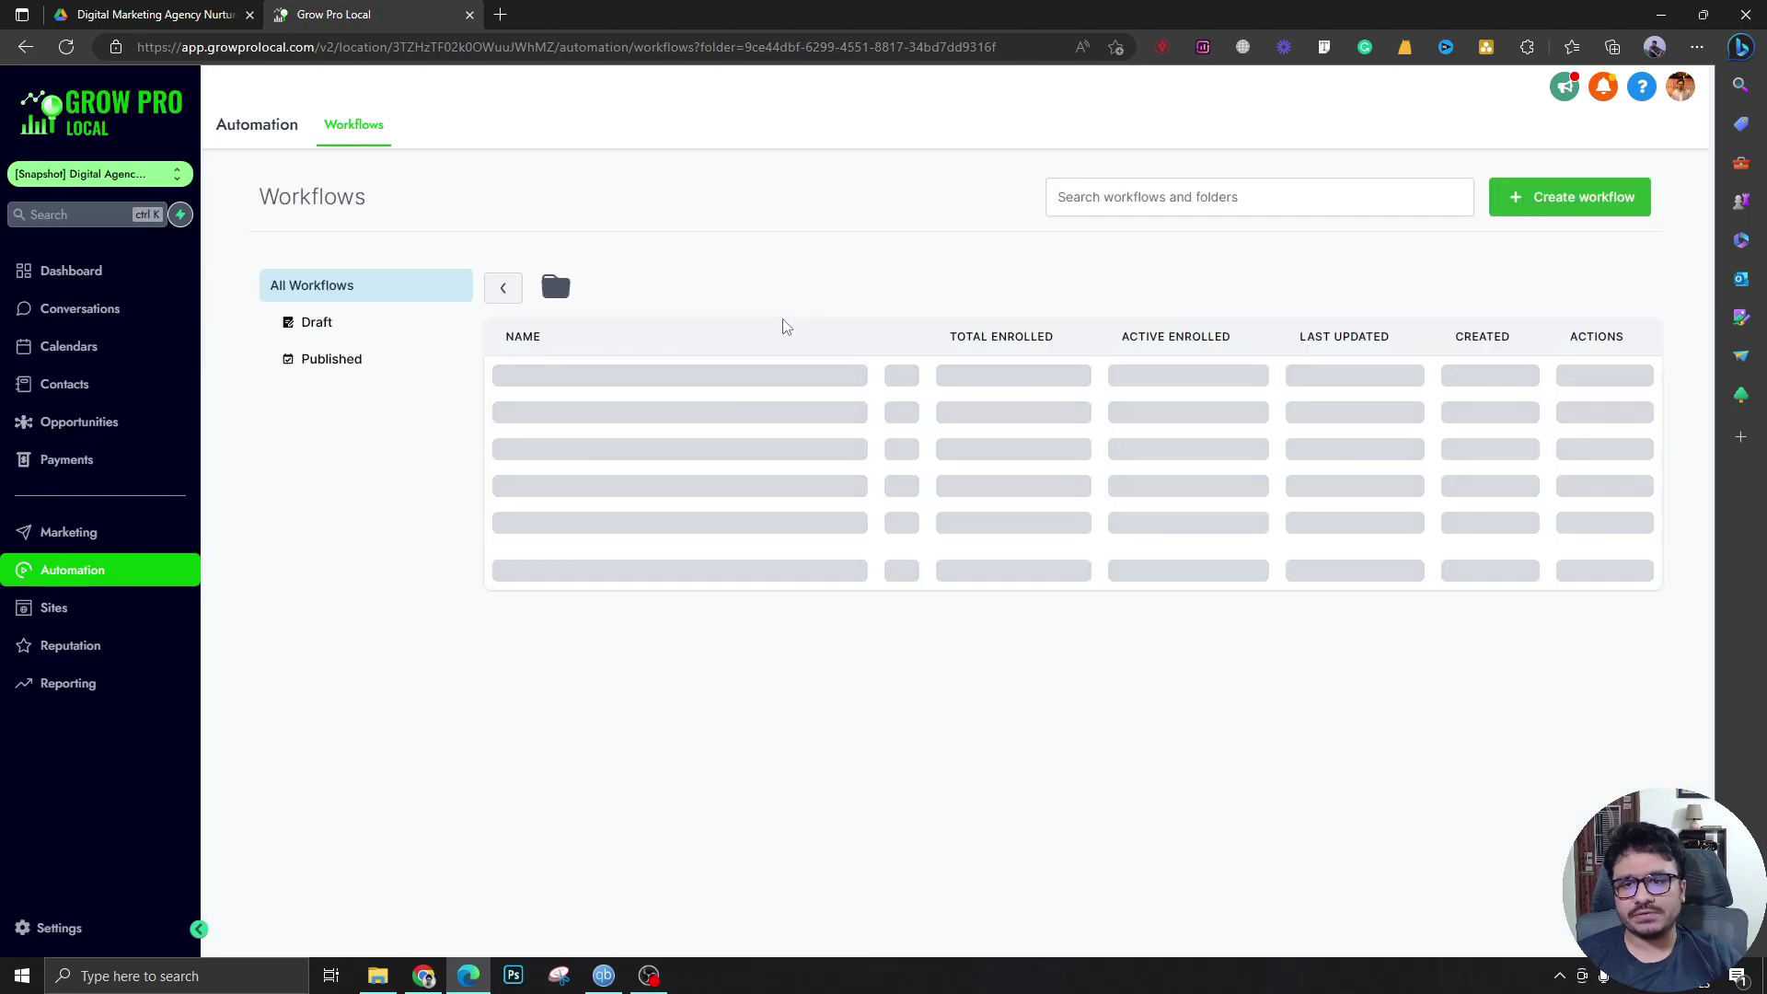
pyautogui.scroll(-3, 663, 411)
pyautogui.click(603, 333)
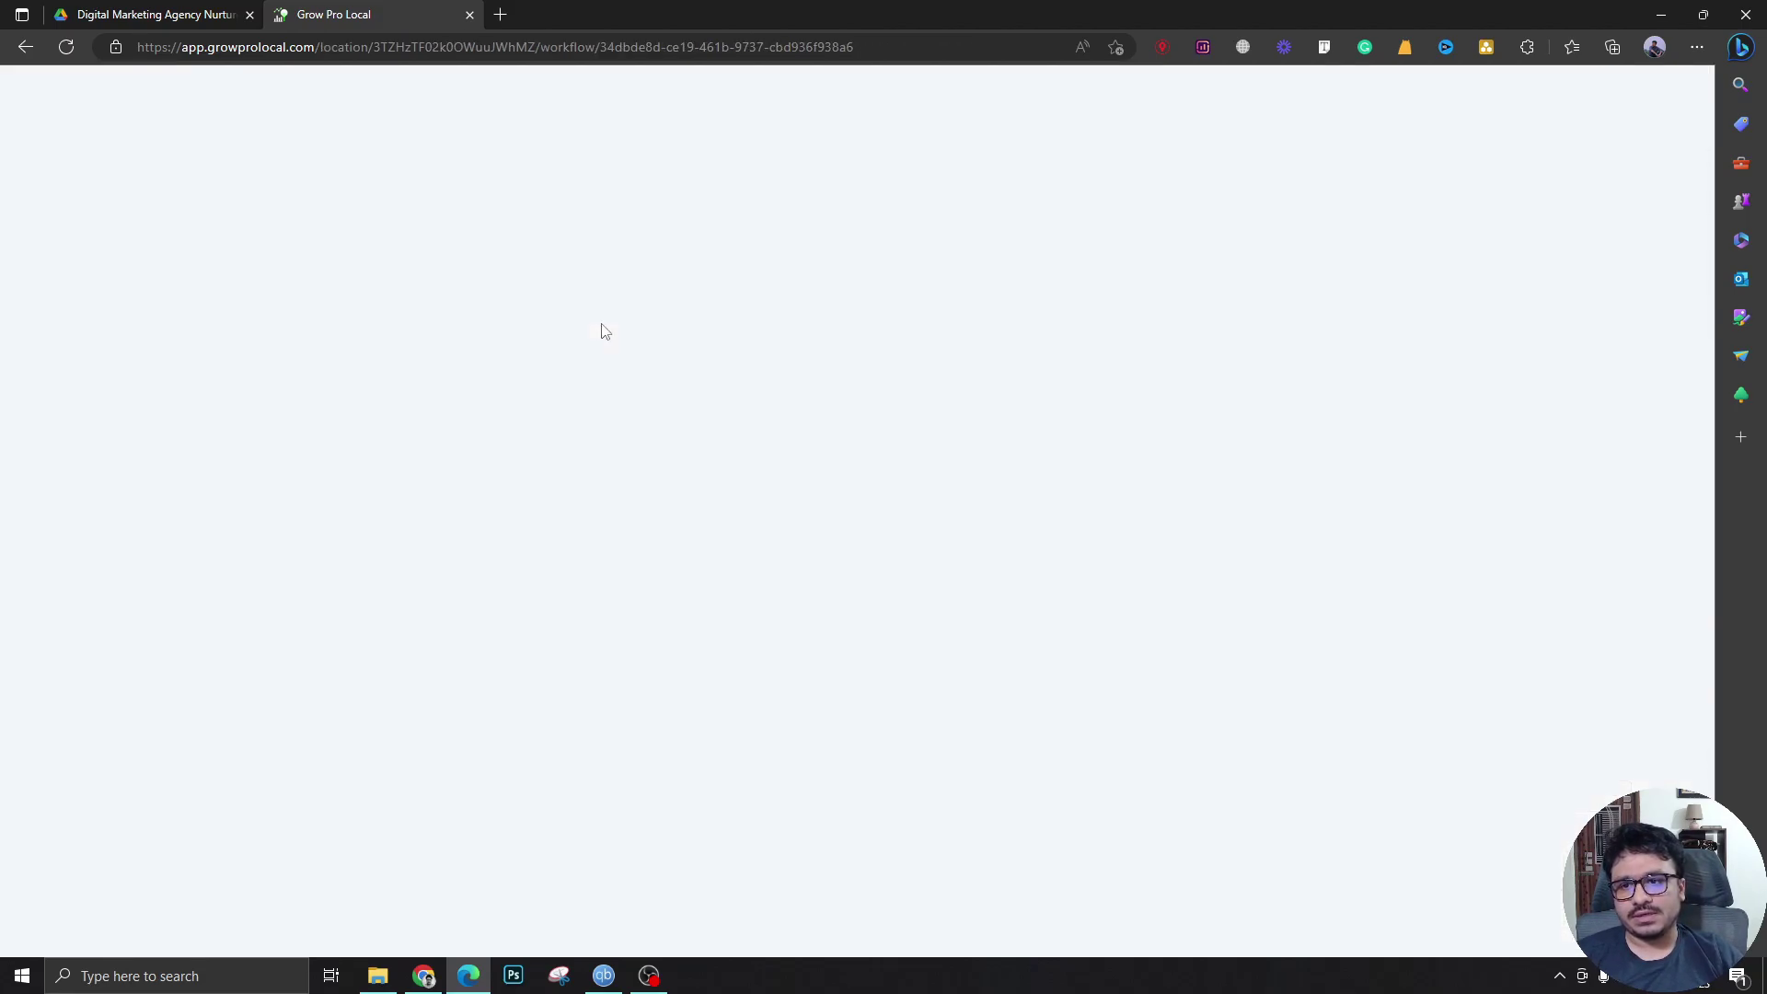
pyautogui.scroll(-4, 1013, 405)
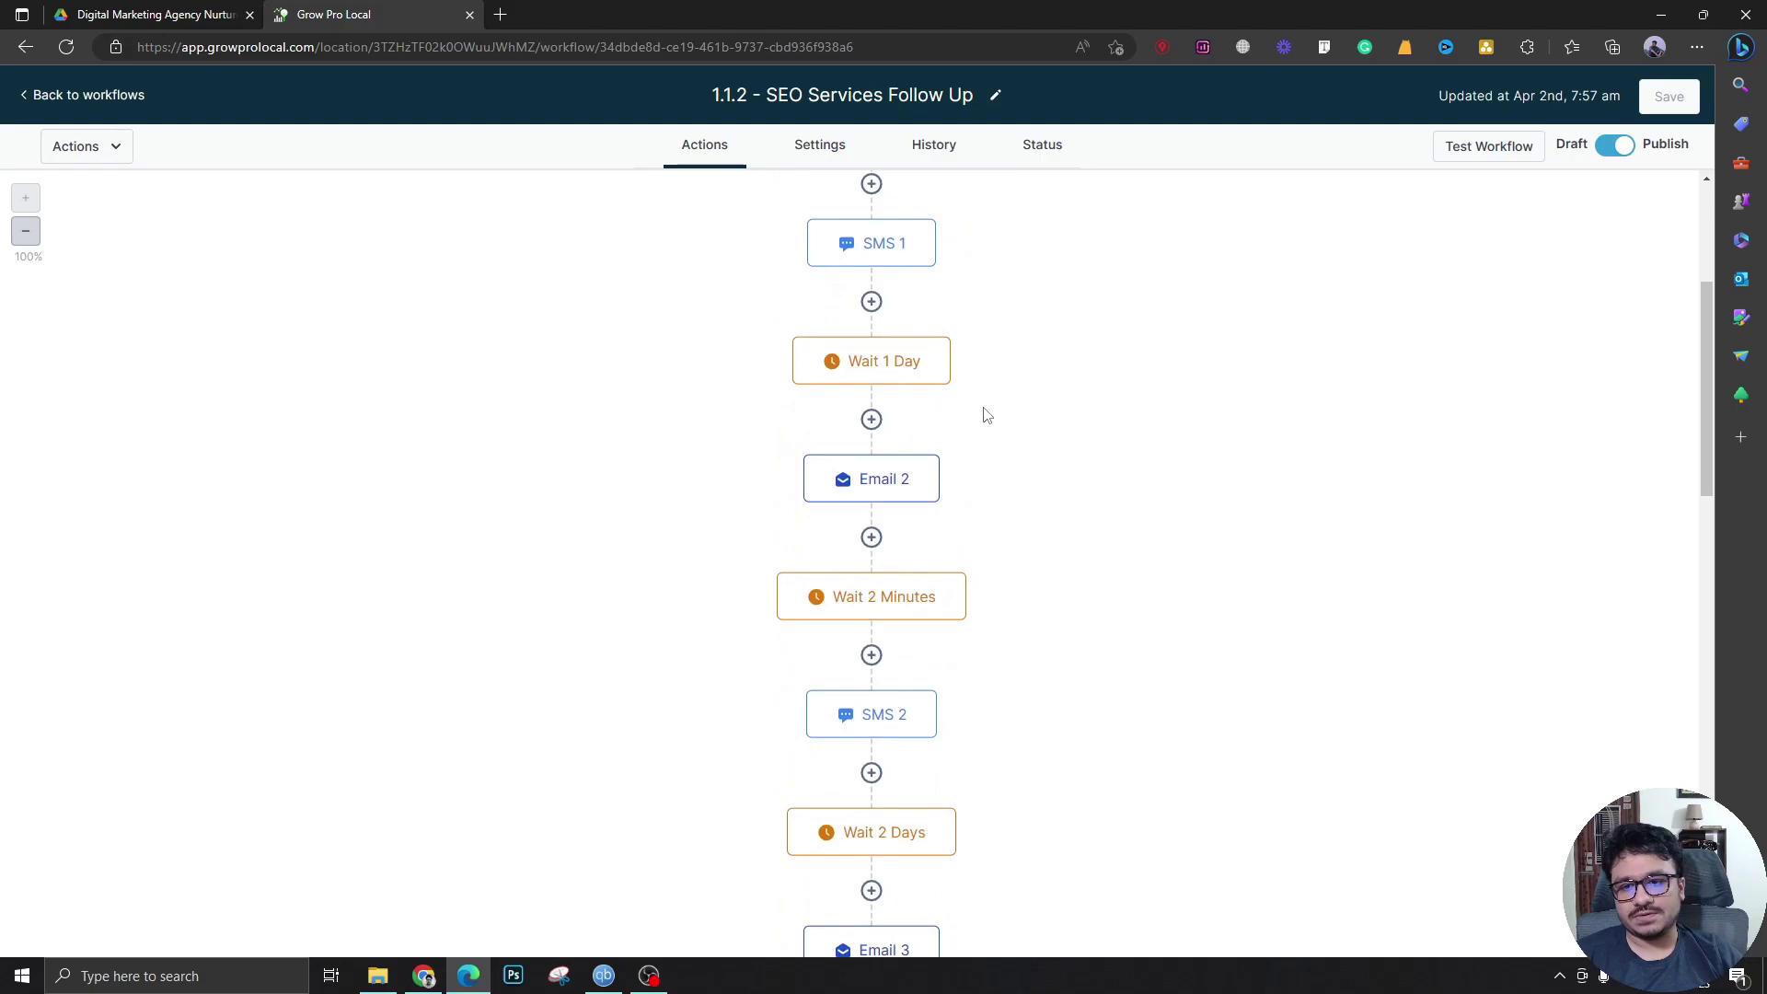
pyautogui.scroll(-10, 984, 414)
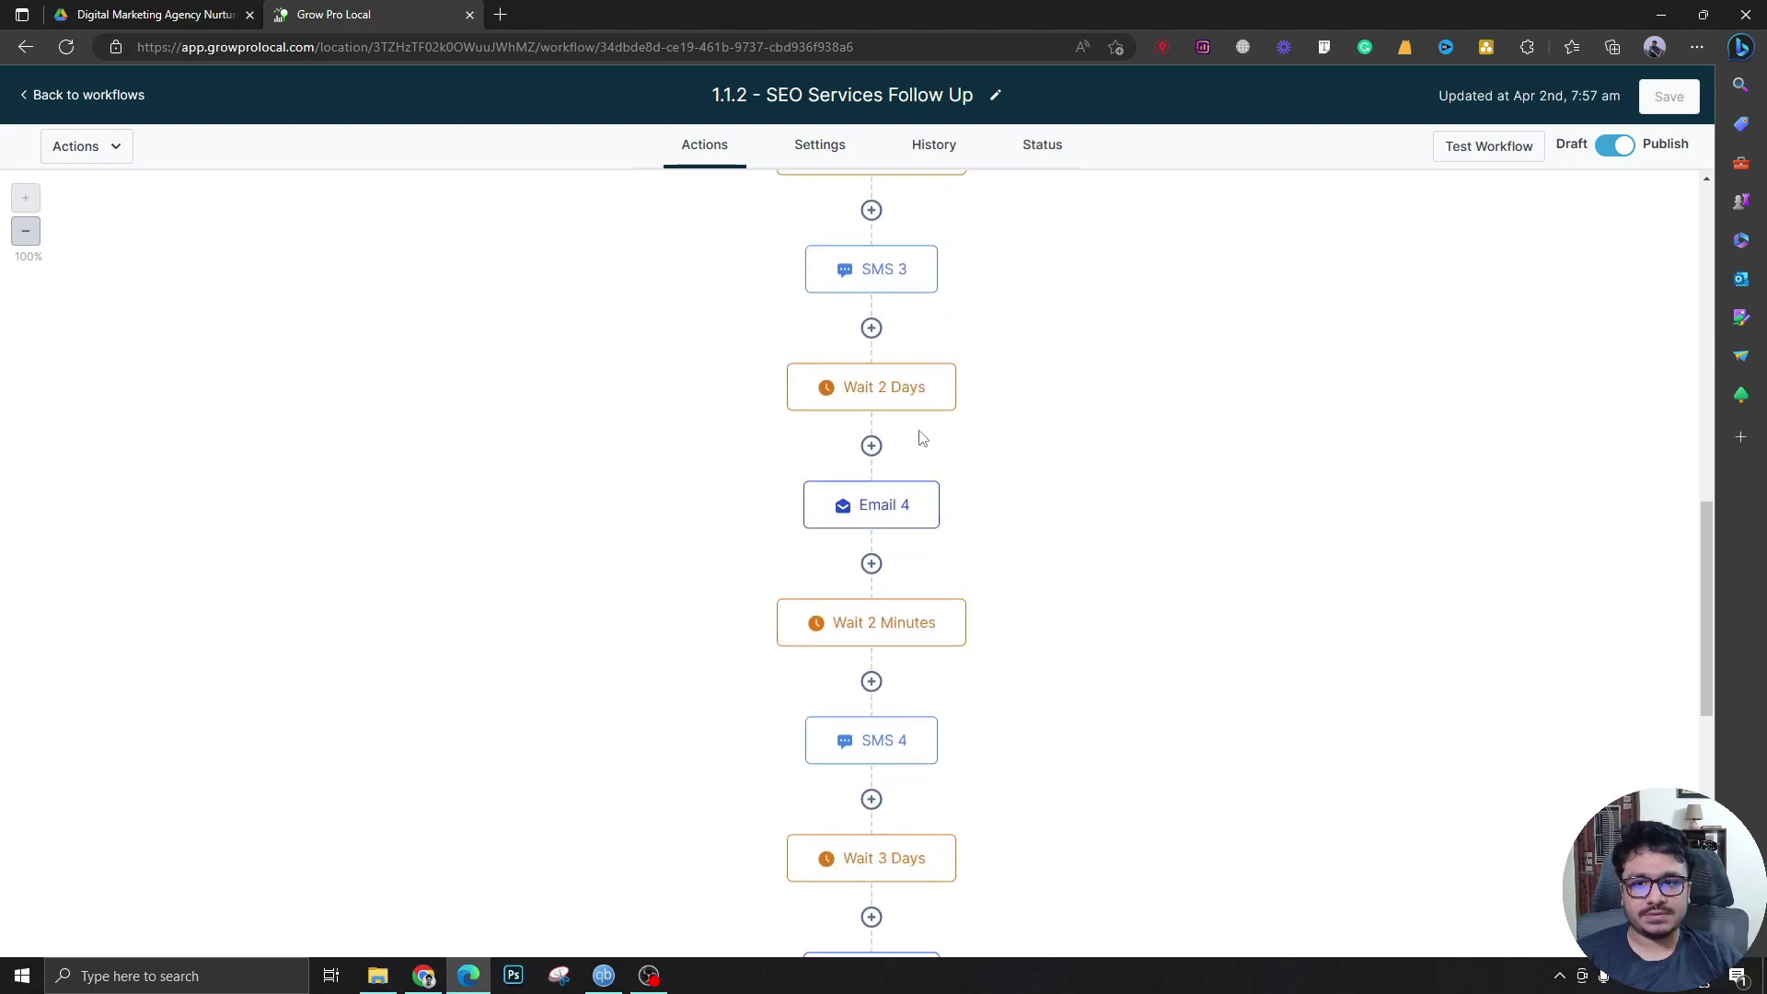
pyautogui.scroll(15, 921, 439)
pyautogui.scroll(-4, 914, 441)
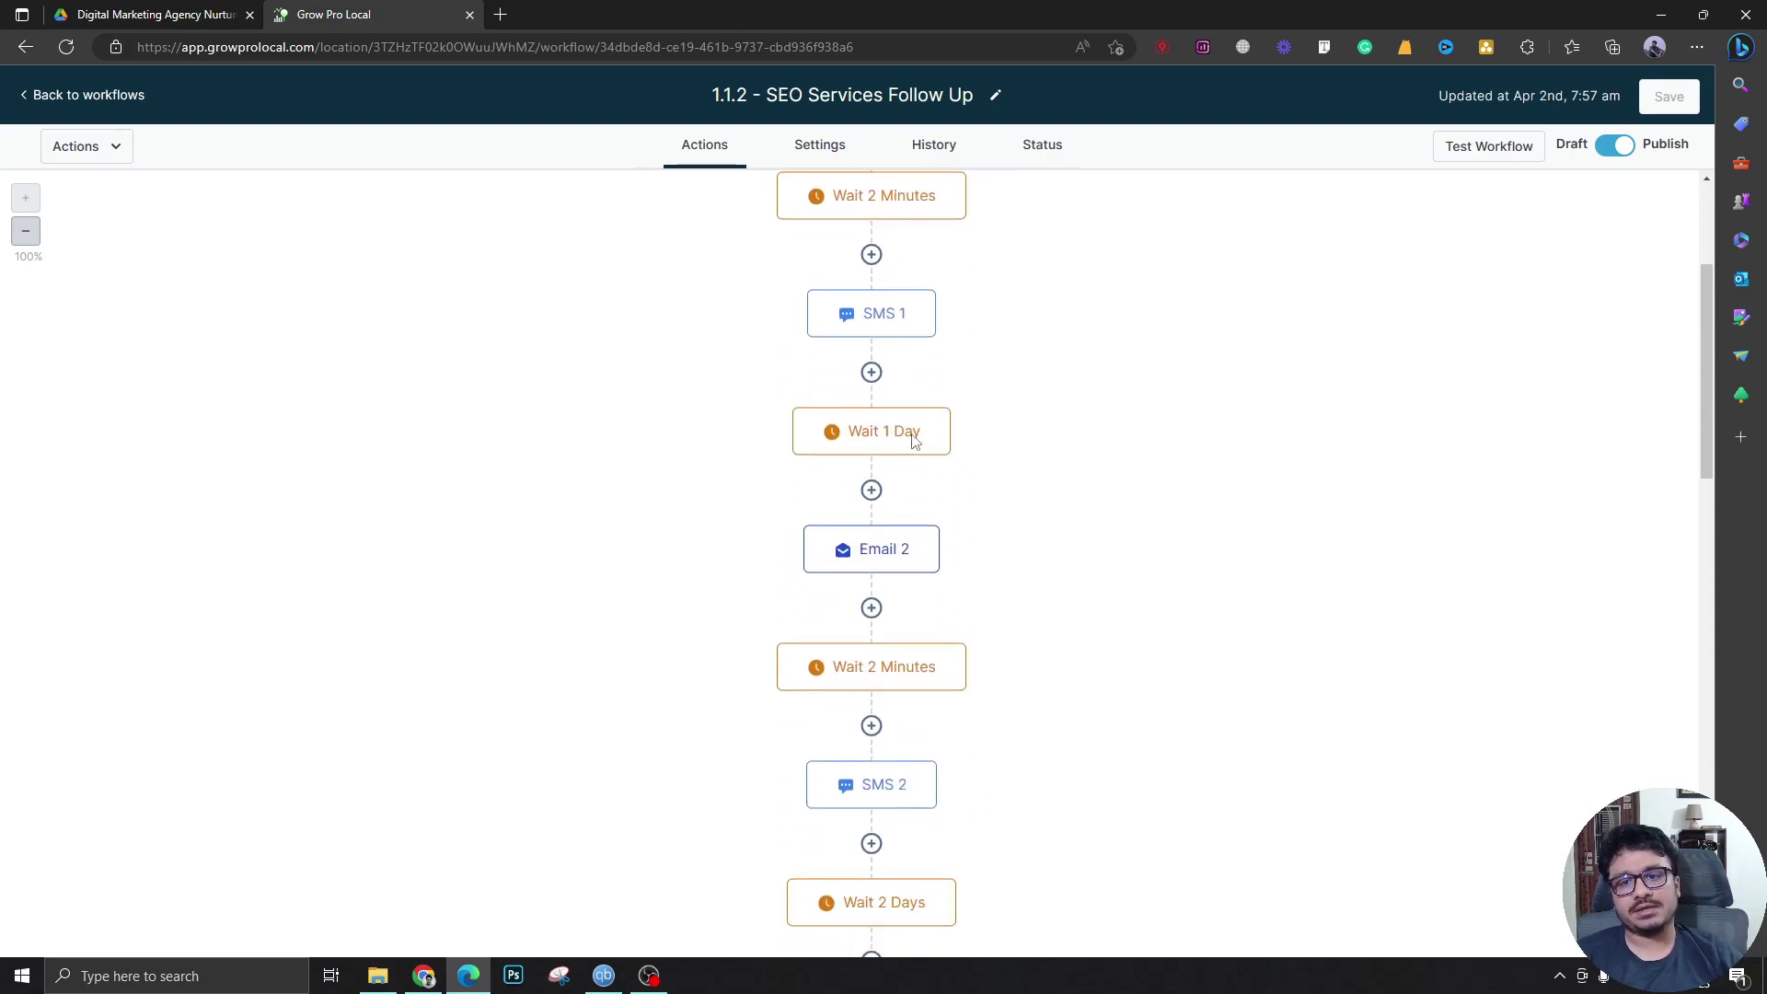
pyautogui.scroll(-1, 914, 442)
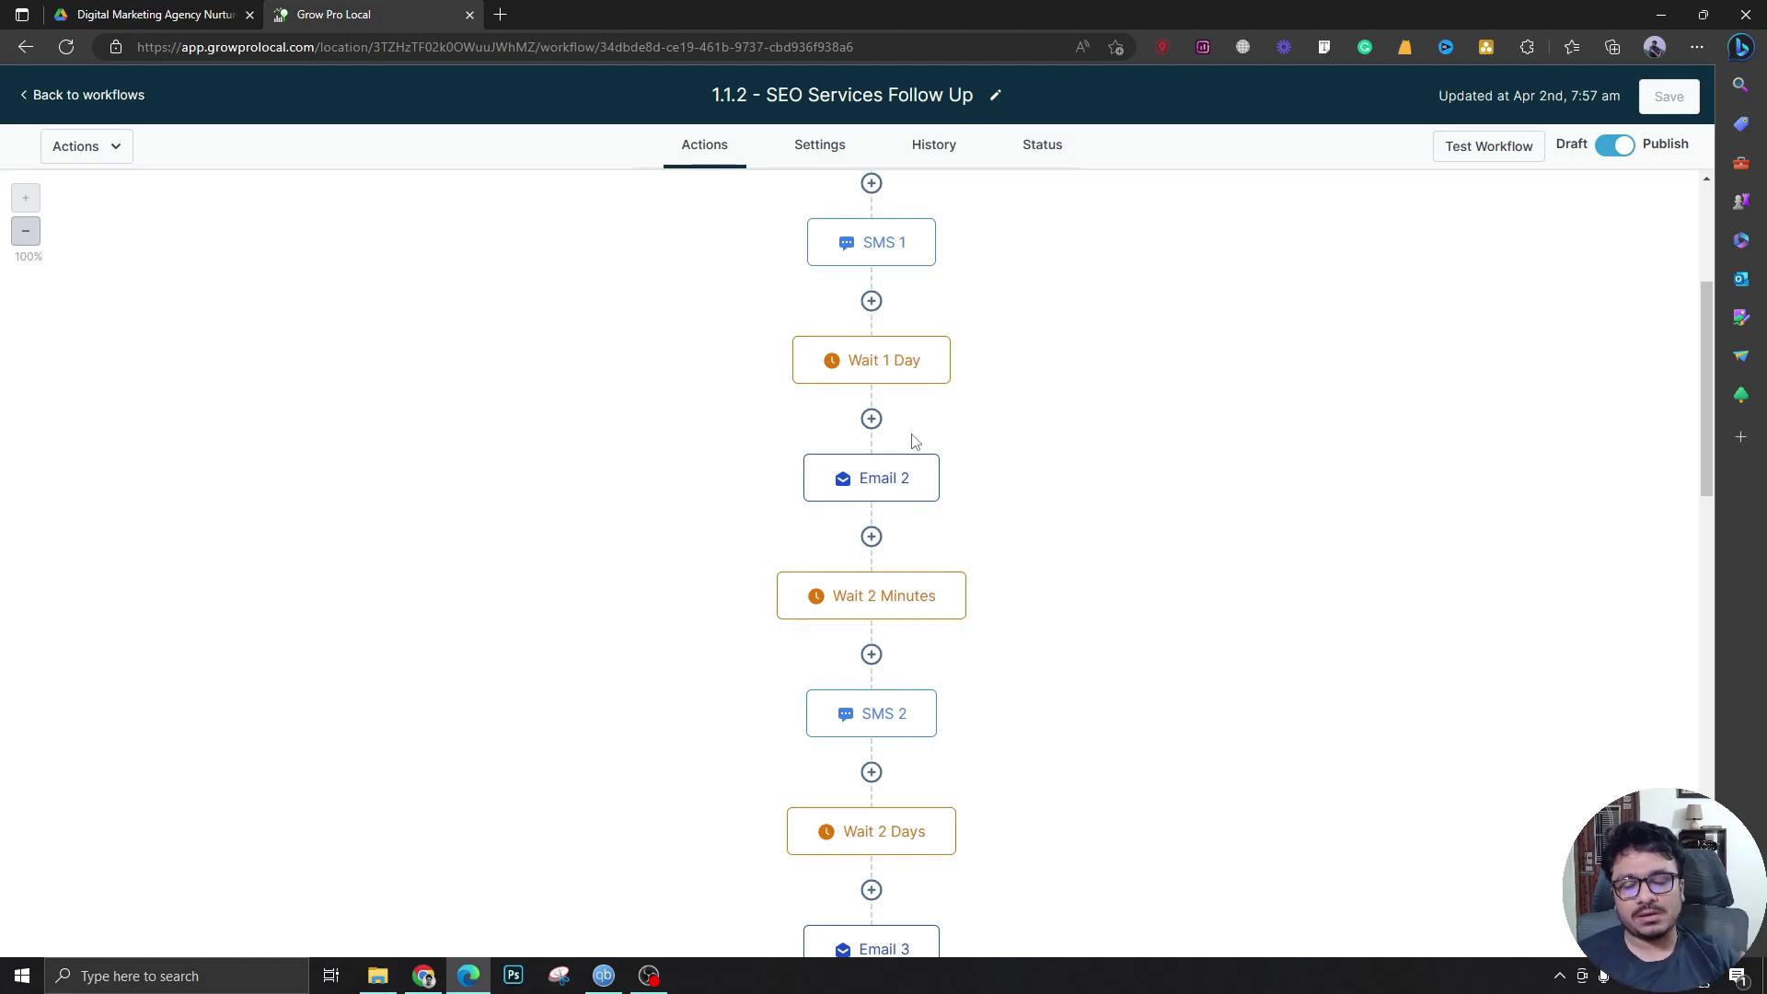
pyautogui.click(48, 93)
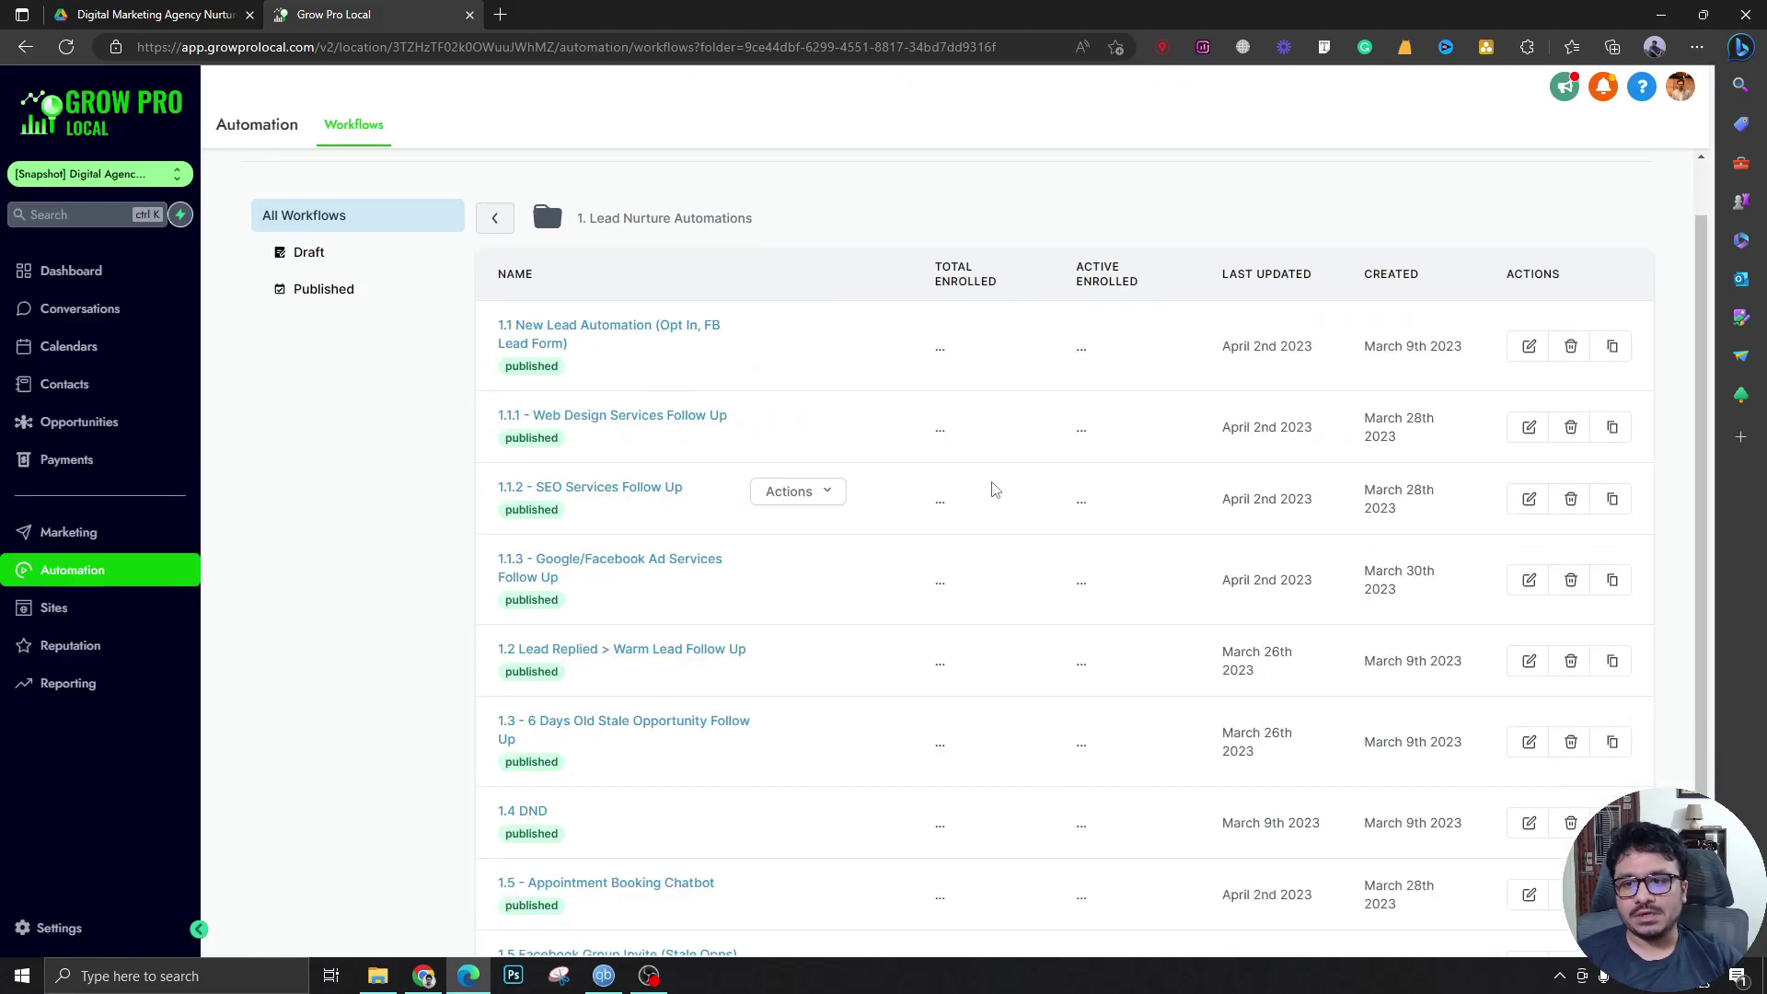
# Open the 1.1.3 - Google/Facebook Ad Services Follow Up workflow and scroll its steps.
pyautogui.scroll(-3, 921, 501)
pyautogui.scroll(2, 579, 414)
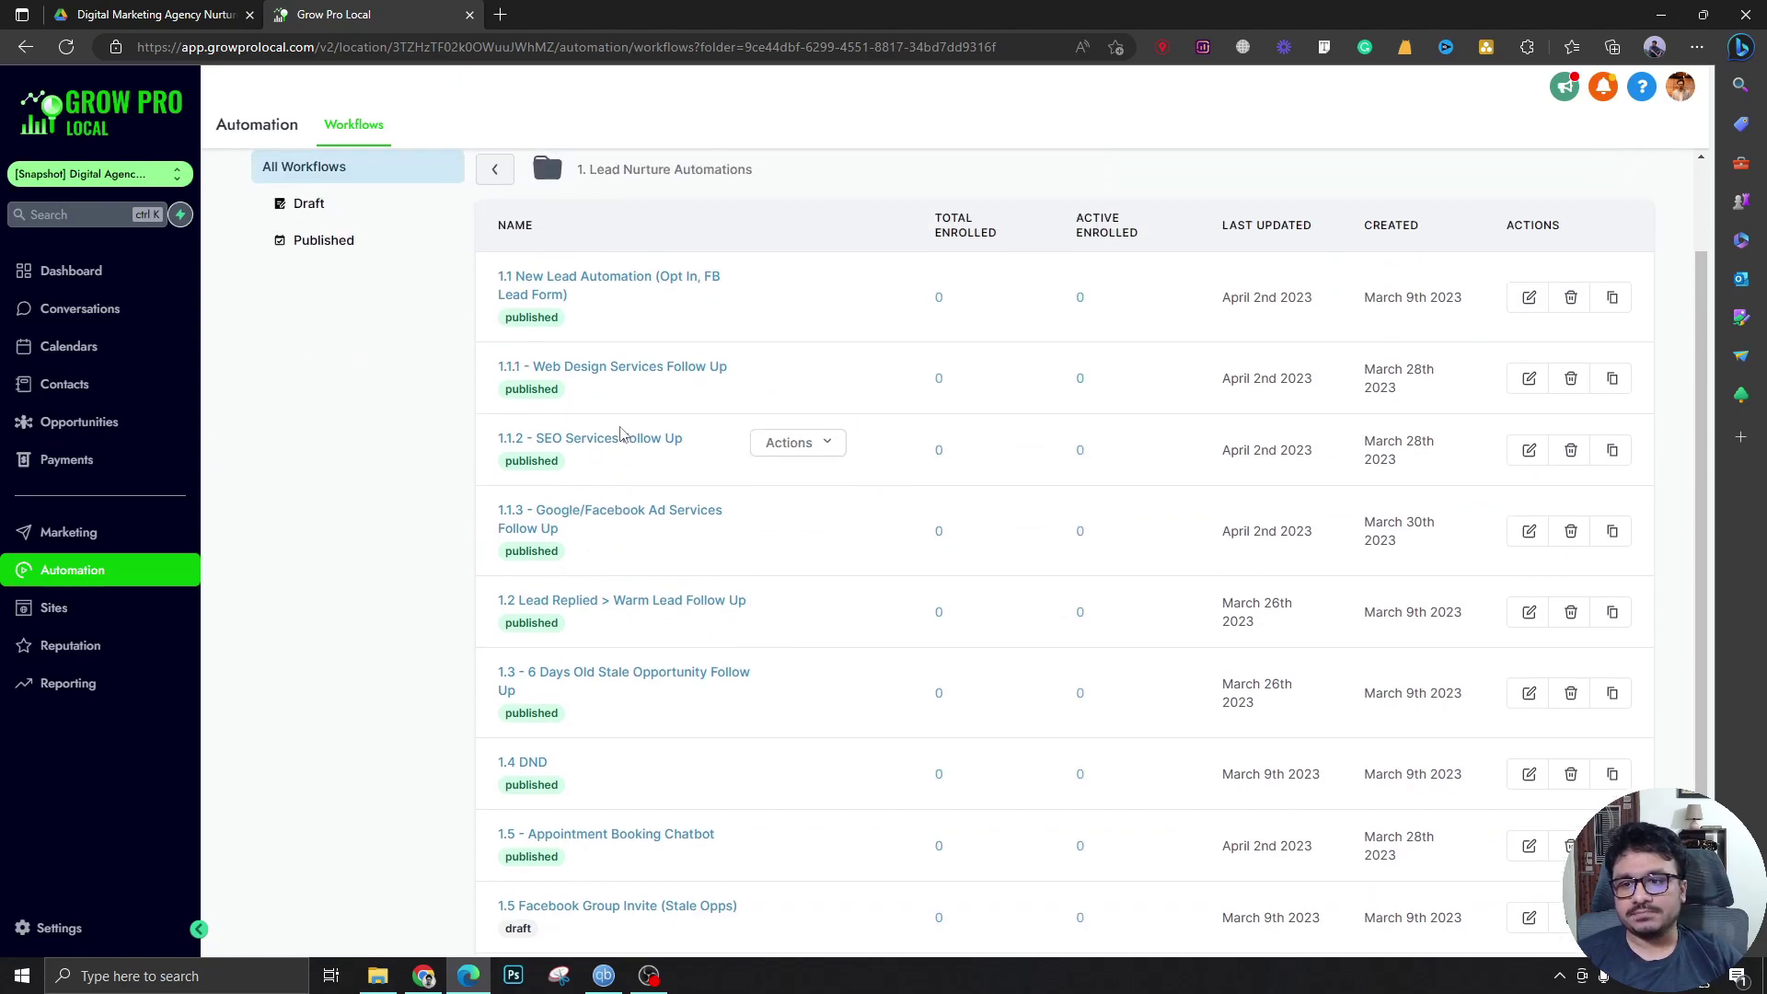
pyautogui.click(606, 509)
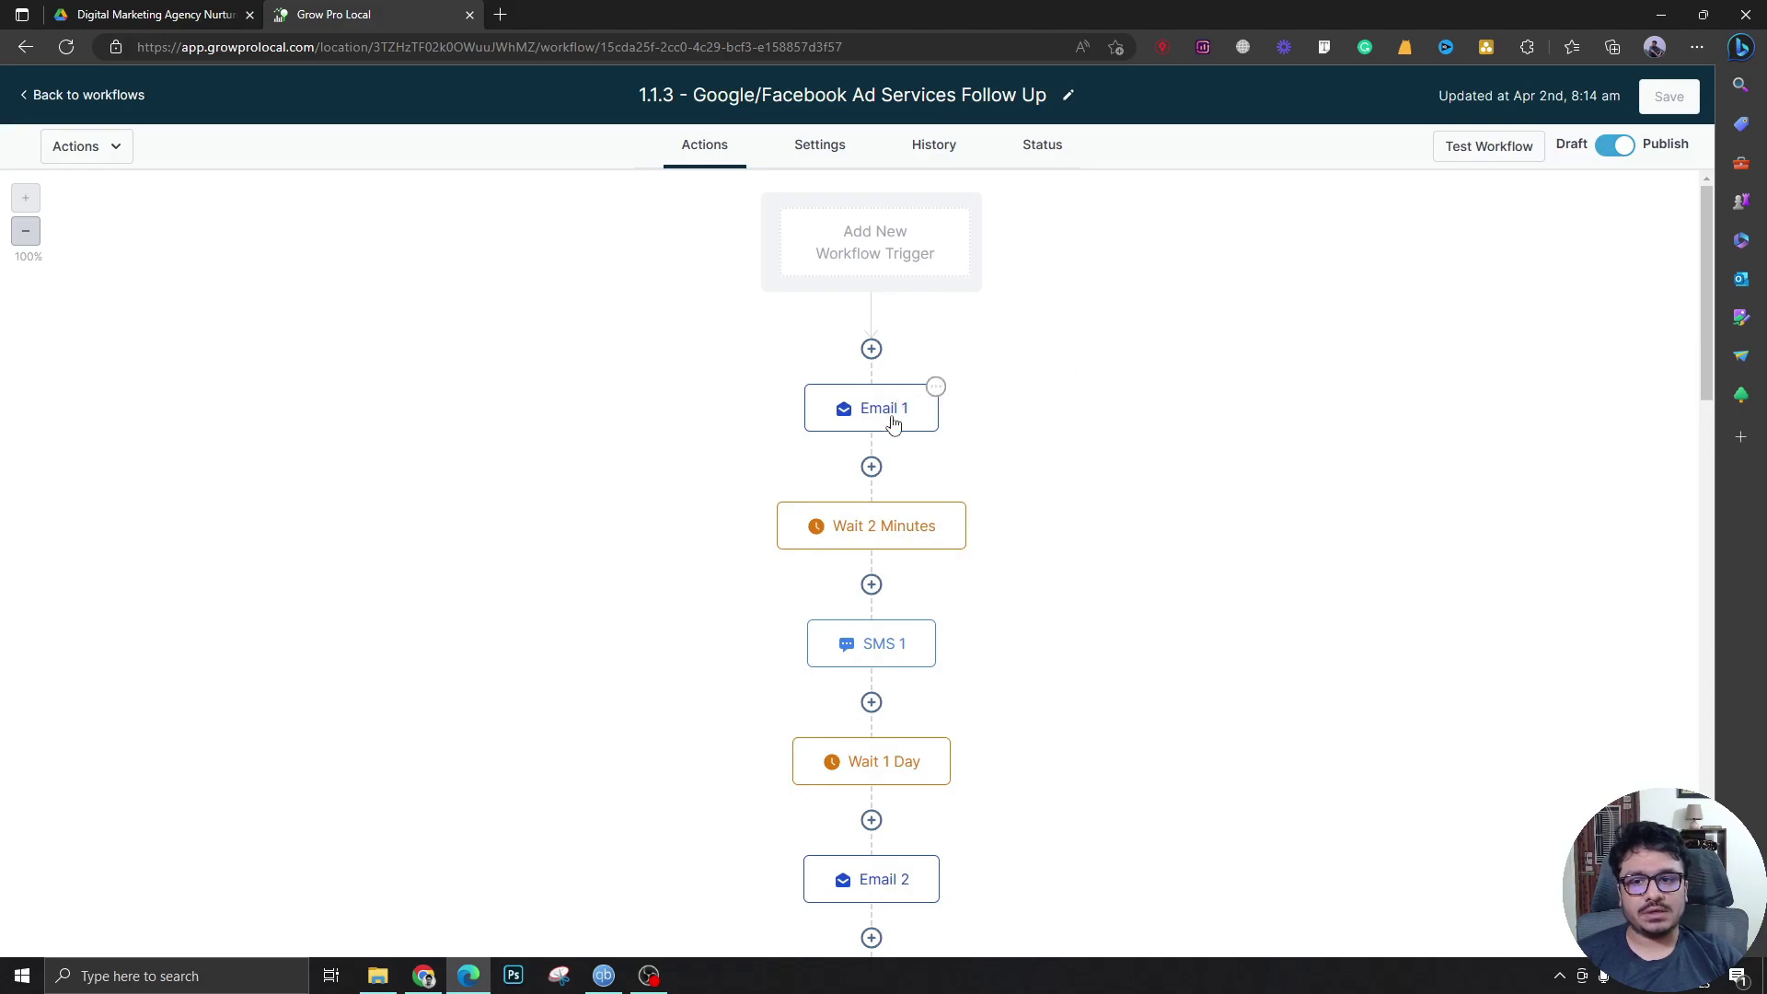
pyautogui.scroll(-3, 889, 422)
pyautogui.scroll(-3, 885, 430)
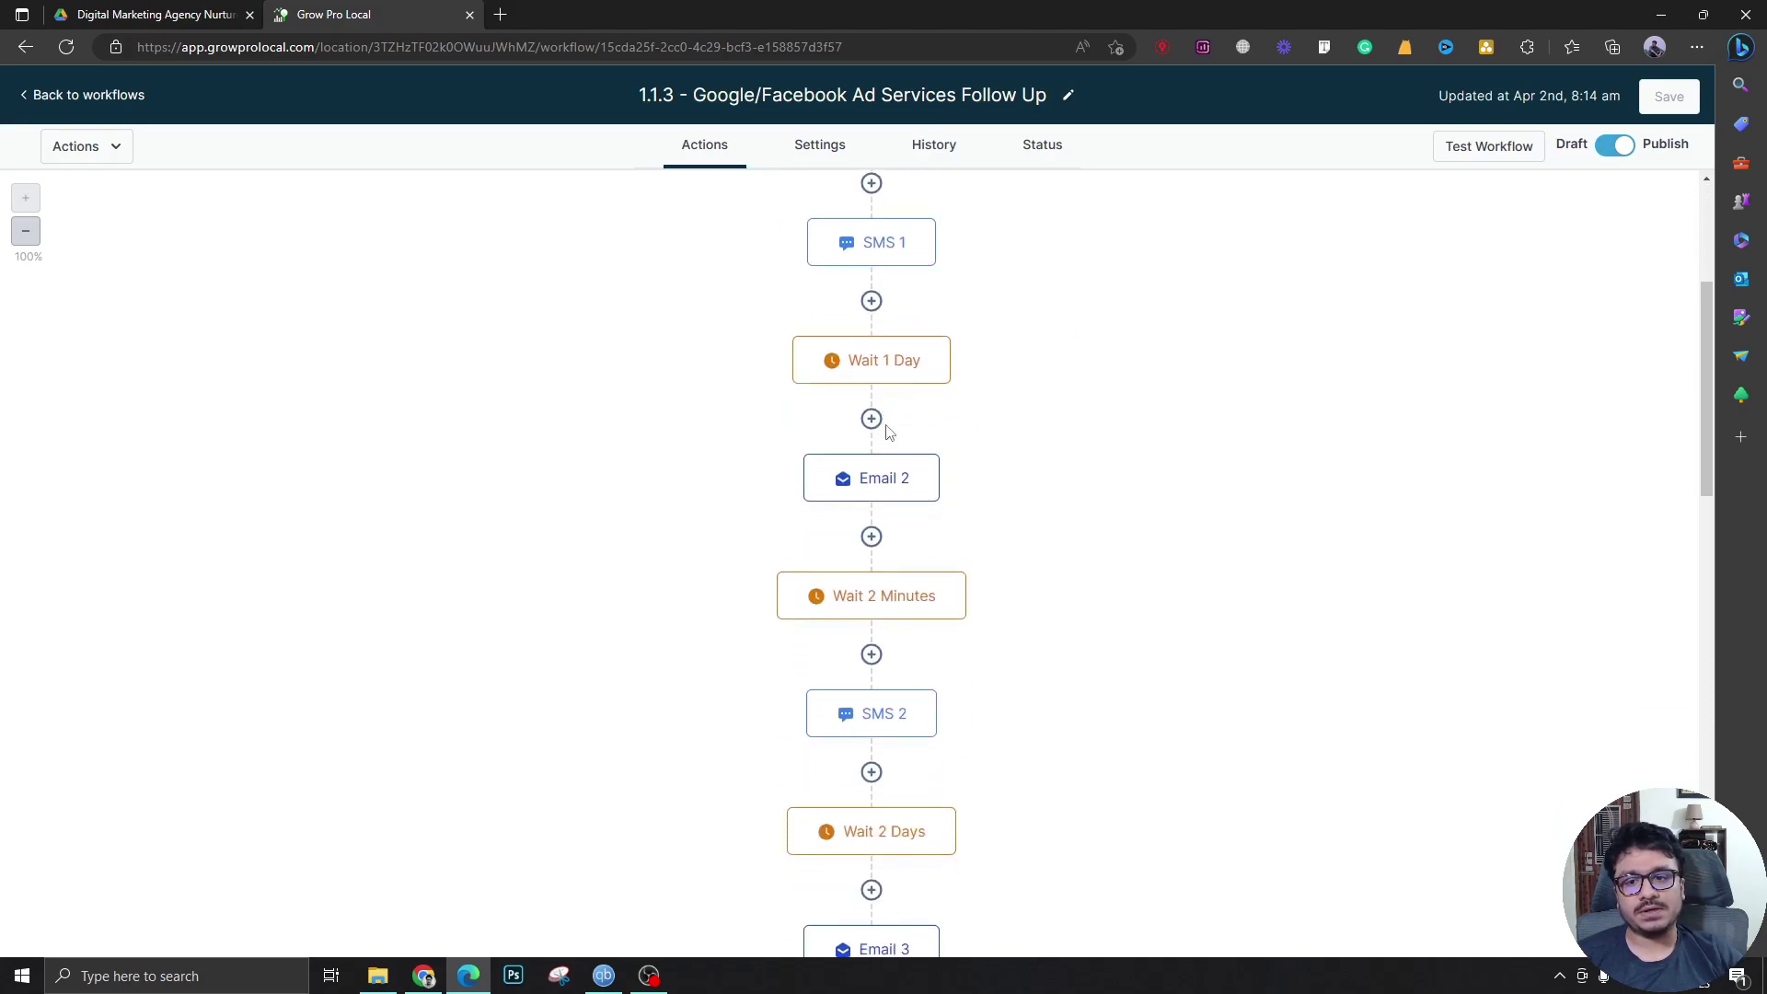
# Review Email 2, 'Our Google and Facebook Ad Services', then close its editor.
pyautogui.click(881, 371)
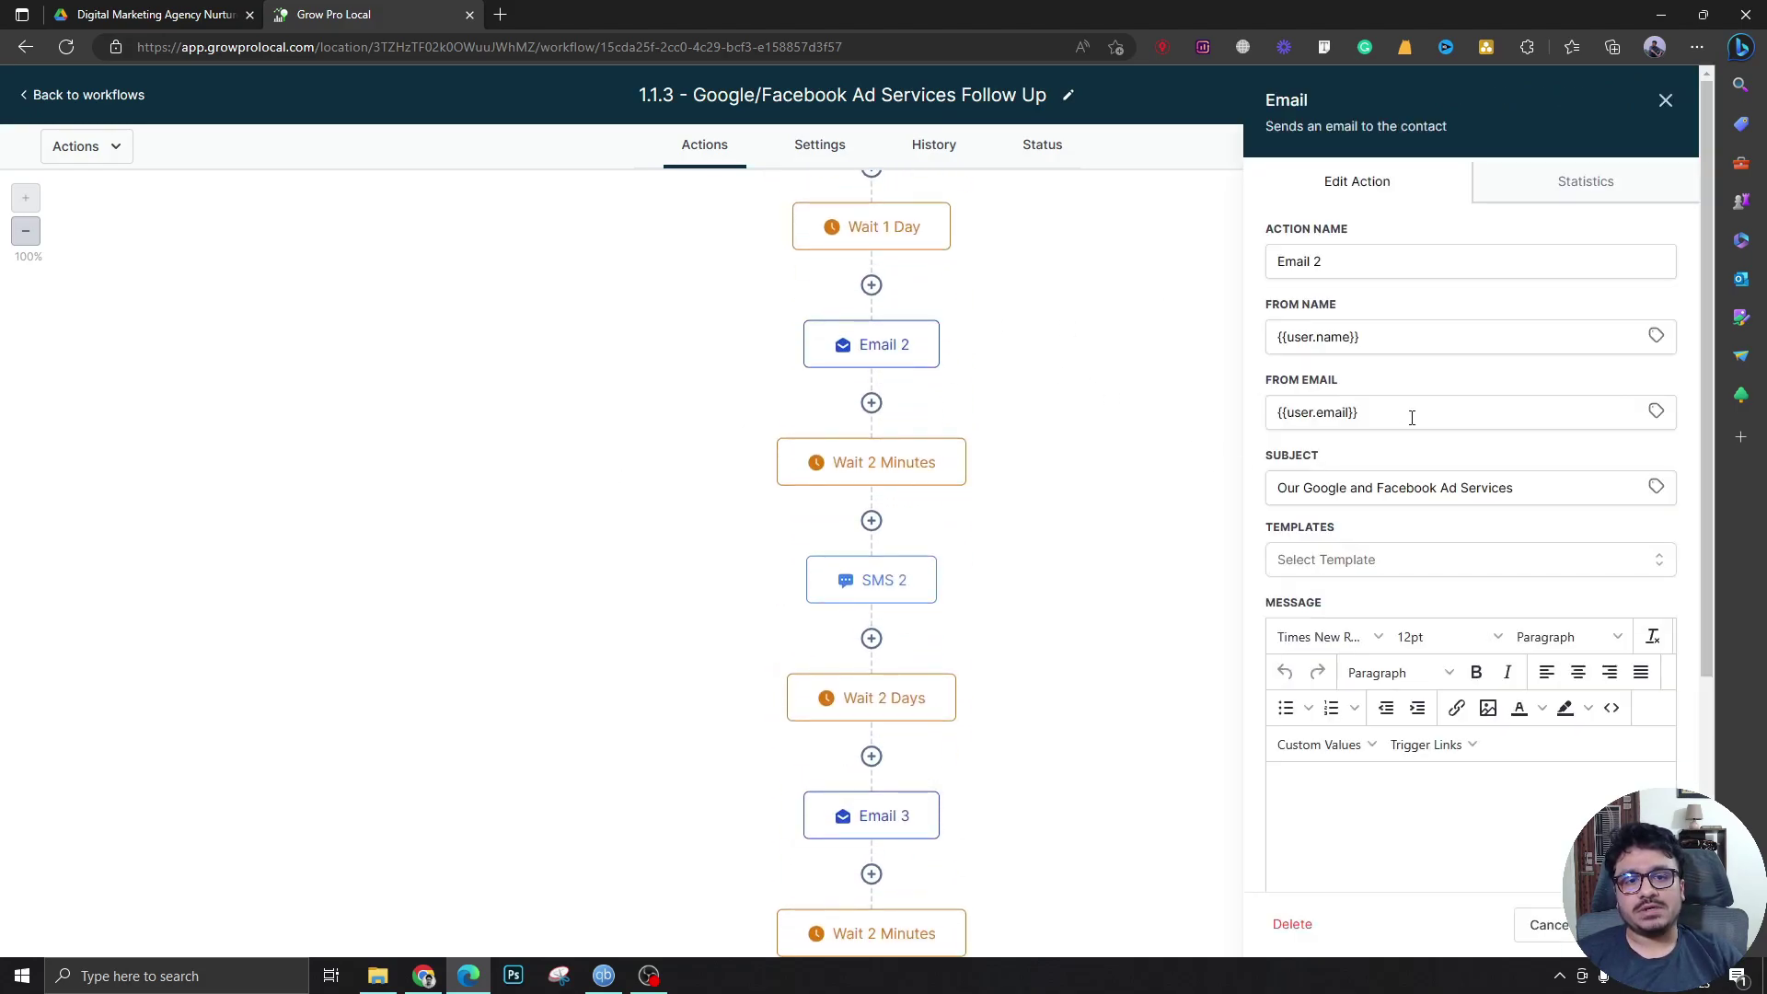
pyautogui.scroll(-3, 1412, 410)
pyautogui.scroll(-1, 1417, 416)
pyautogui.scroll(-1, 1436, 529)
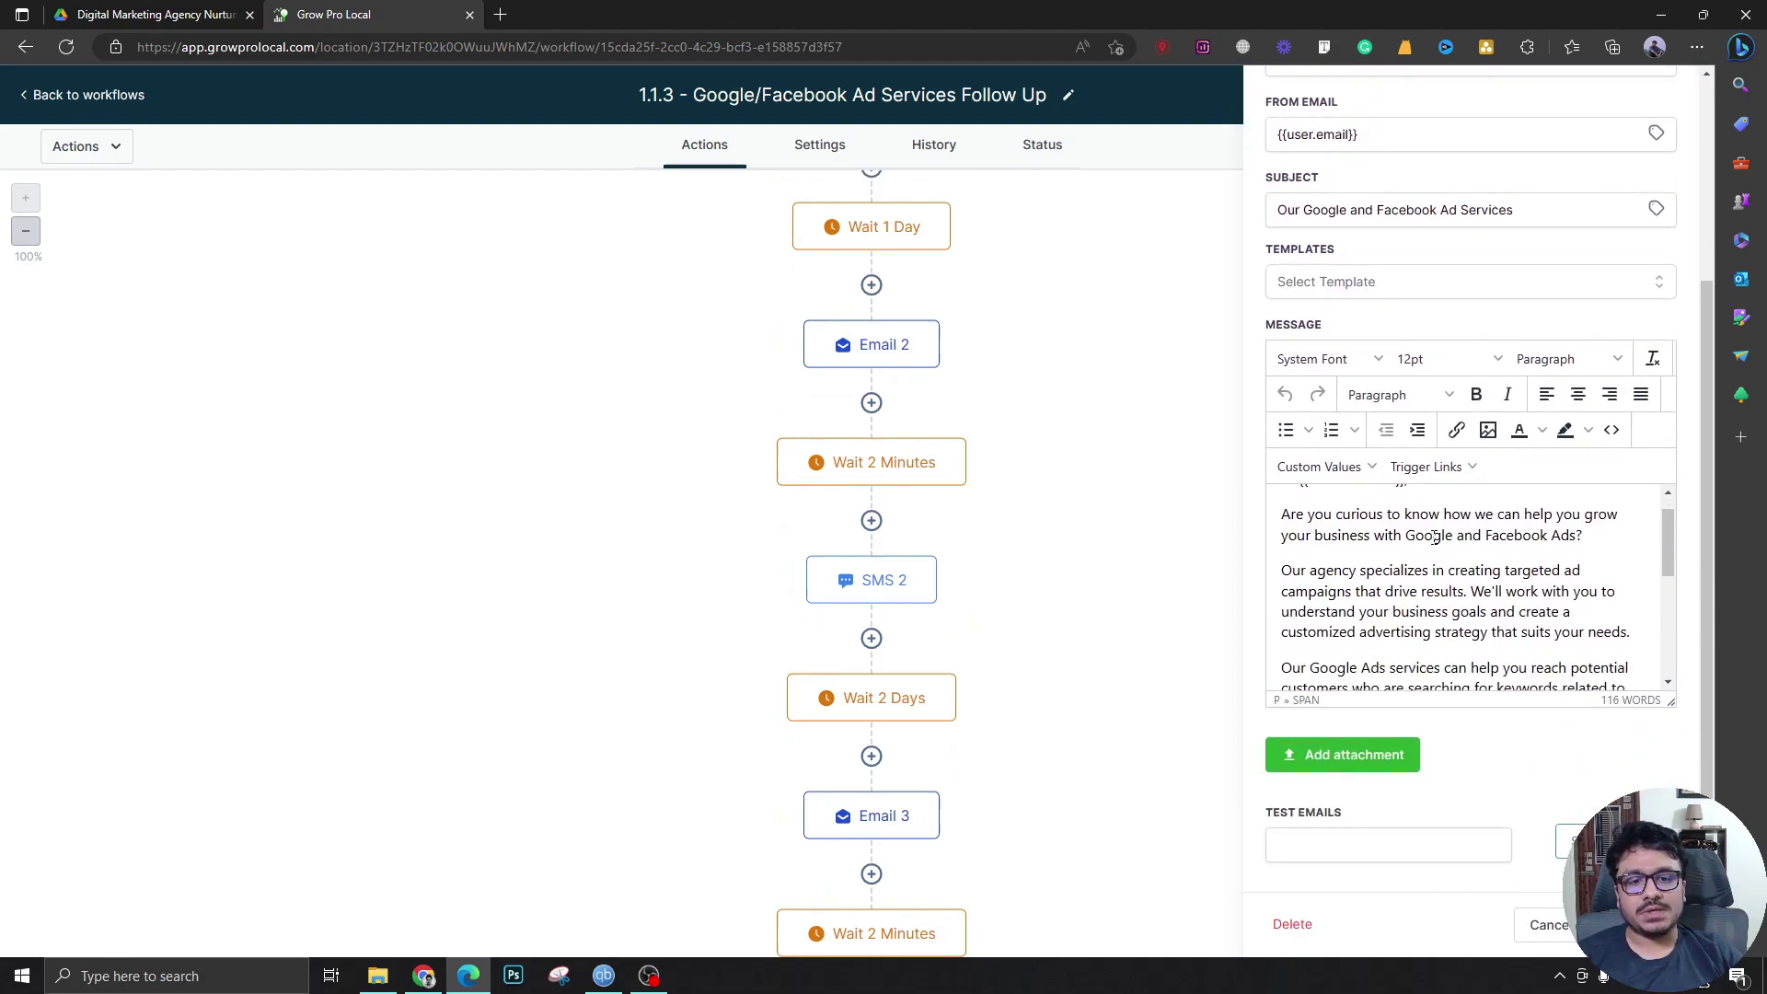
pyautogui.scroll(1, 1439, 518)
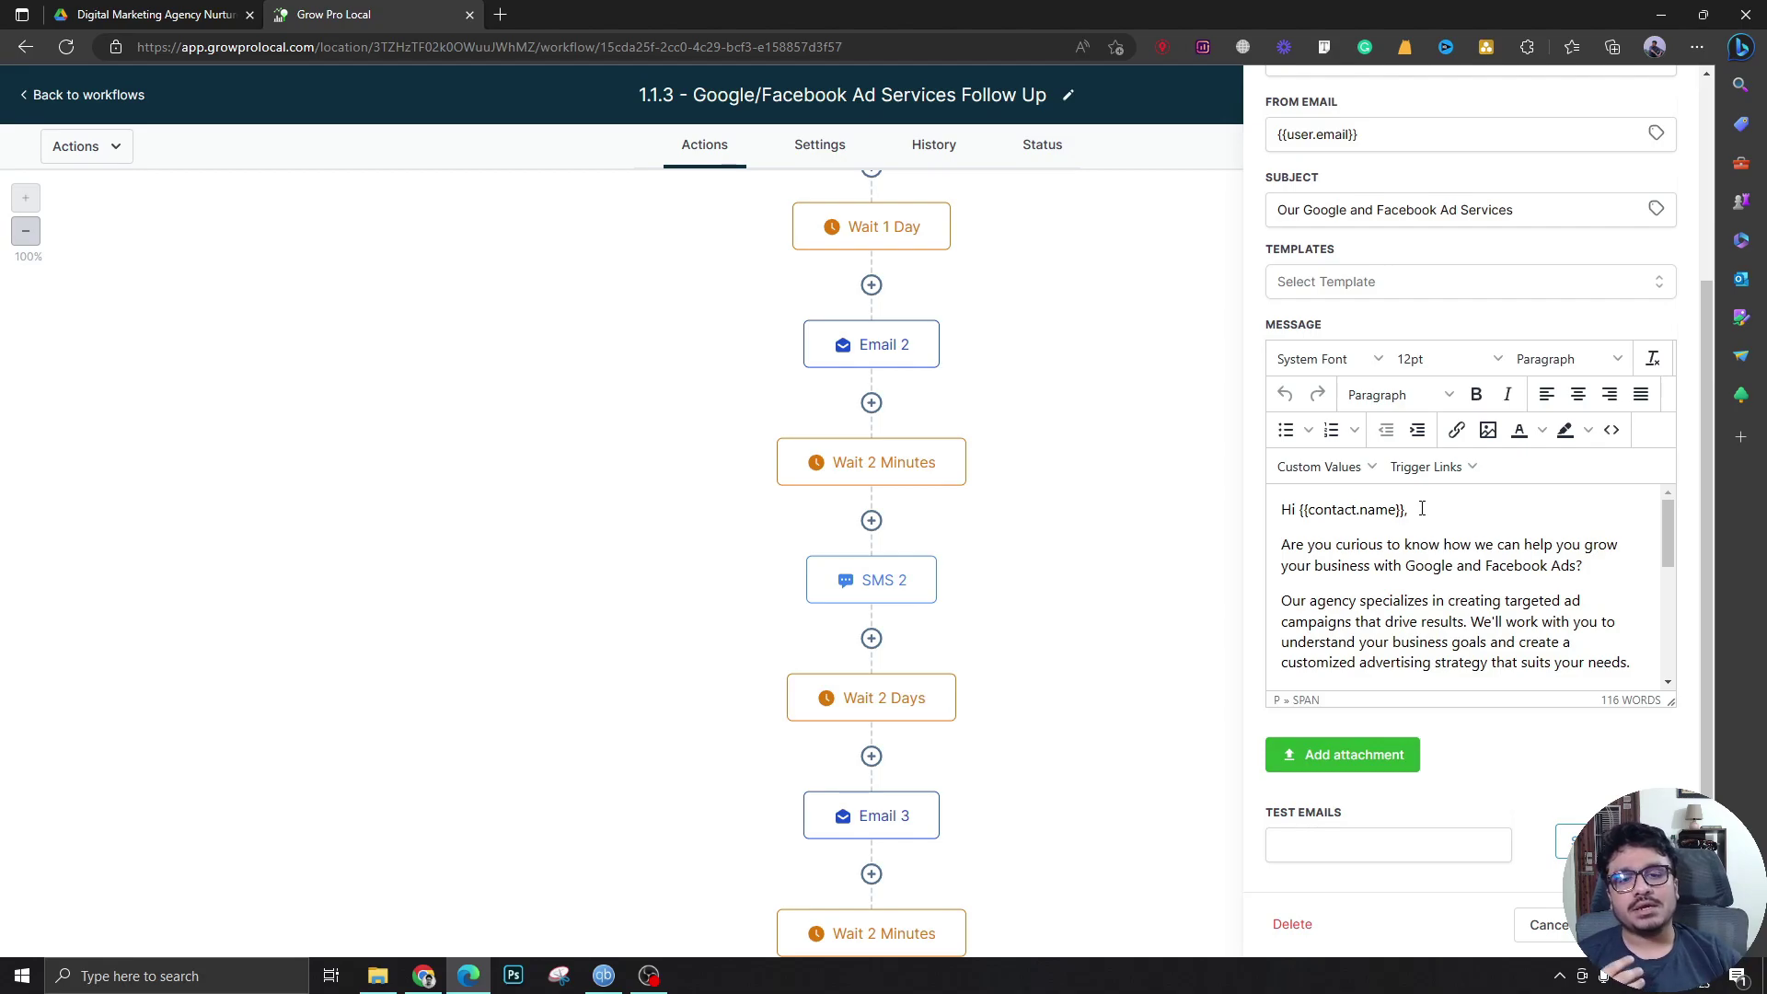
pyautogui.scroll(-2, 1616, 550)
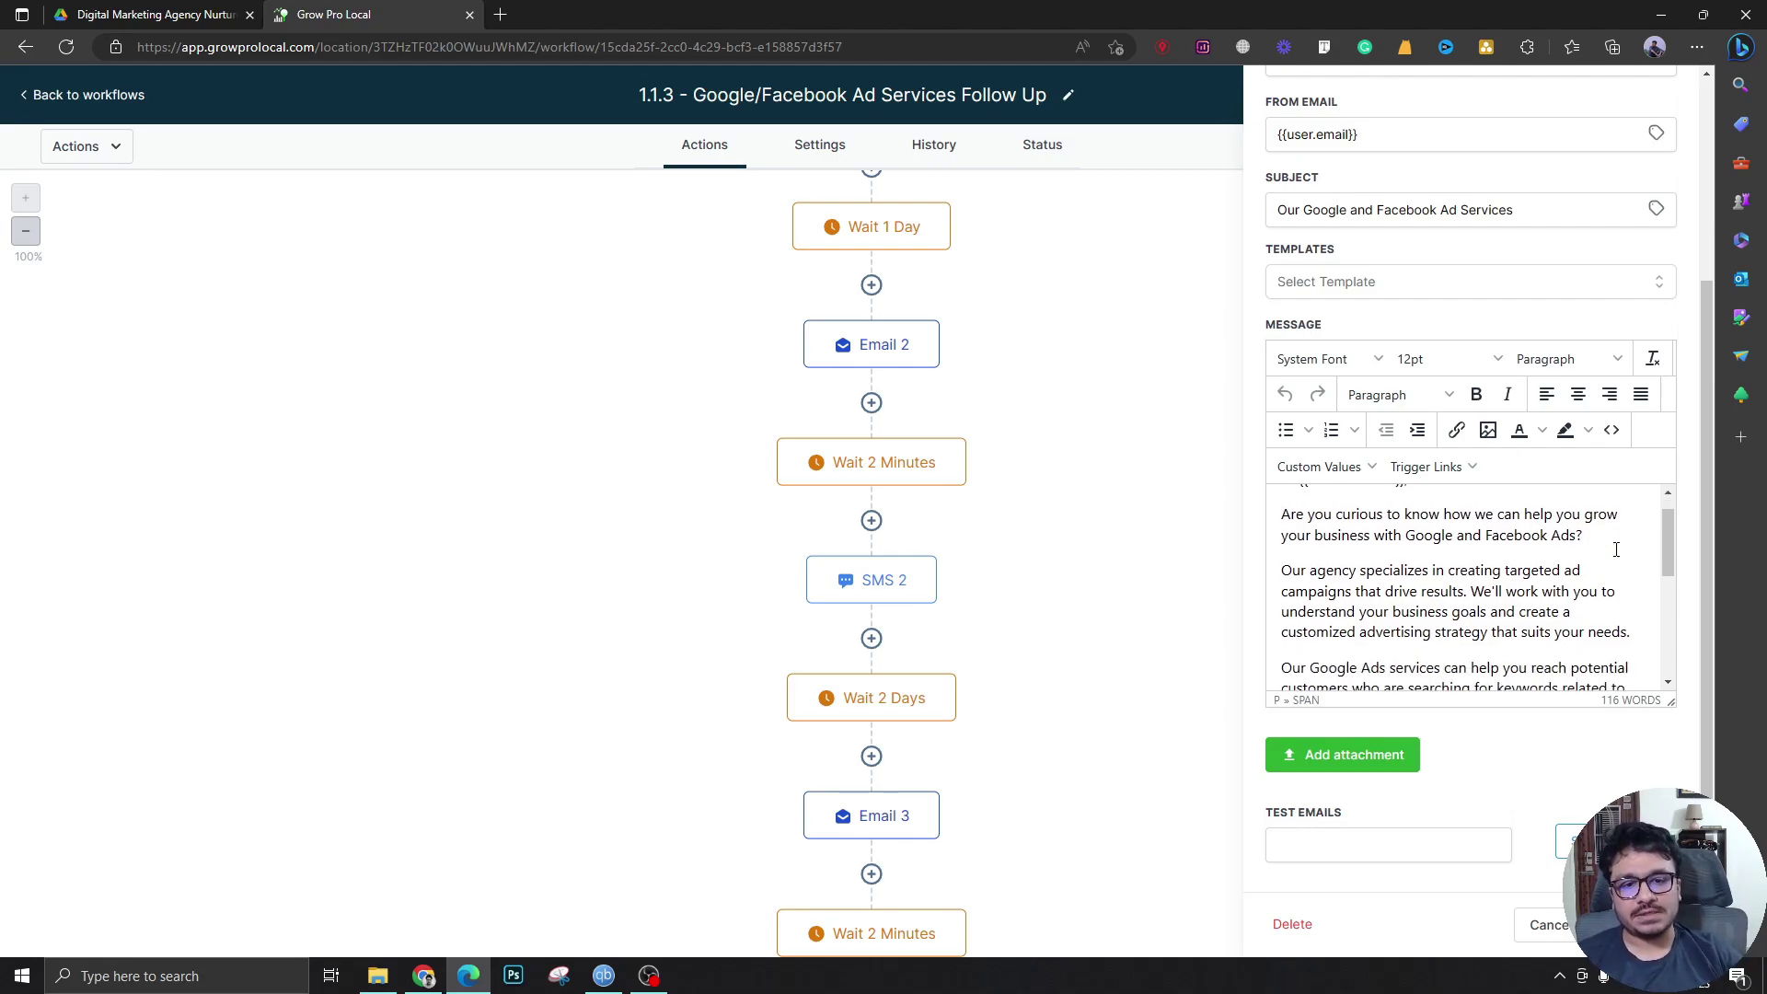
pyautogui.scroll(-5, 1616, 550)
pyautogui.scroll(4, 1555, 545)
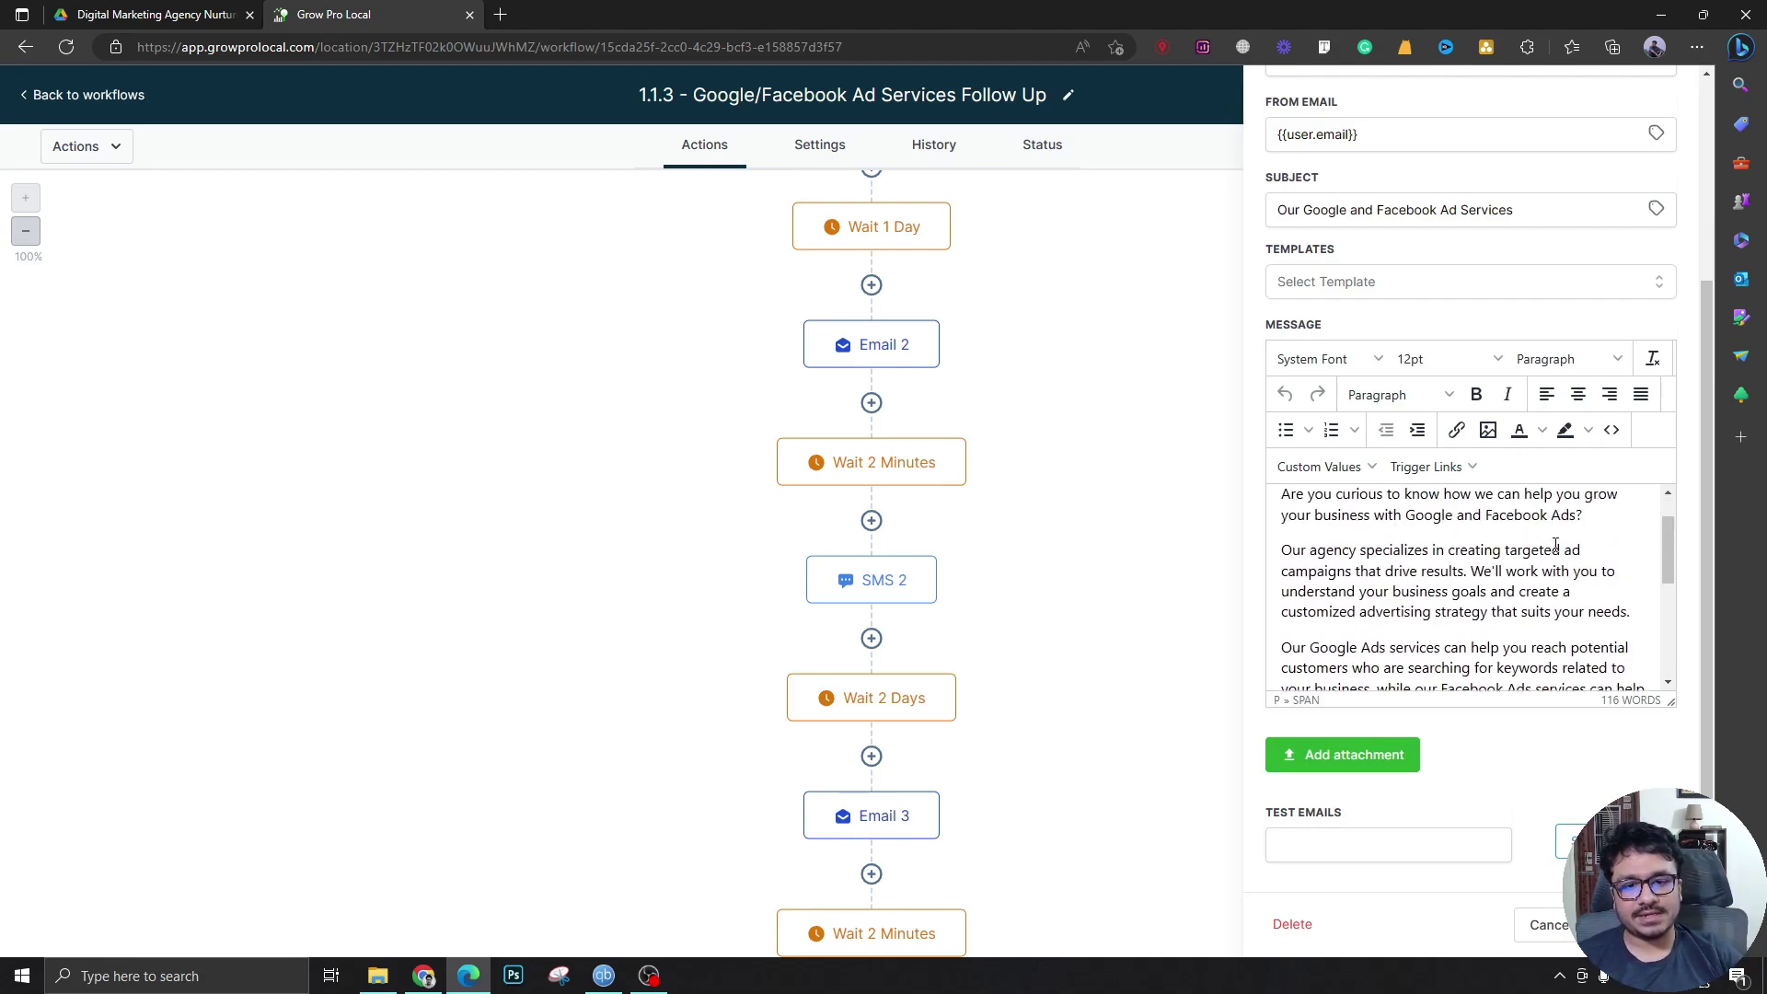
pyautogui.scroll(3, 1556, 545)
pyautogui.click(1660, 89)
pyautogui.scroll(-4, 854, 651)
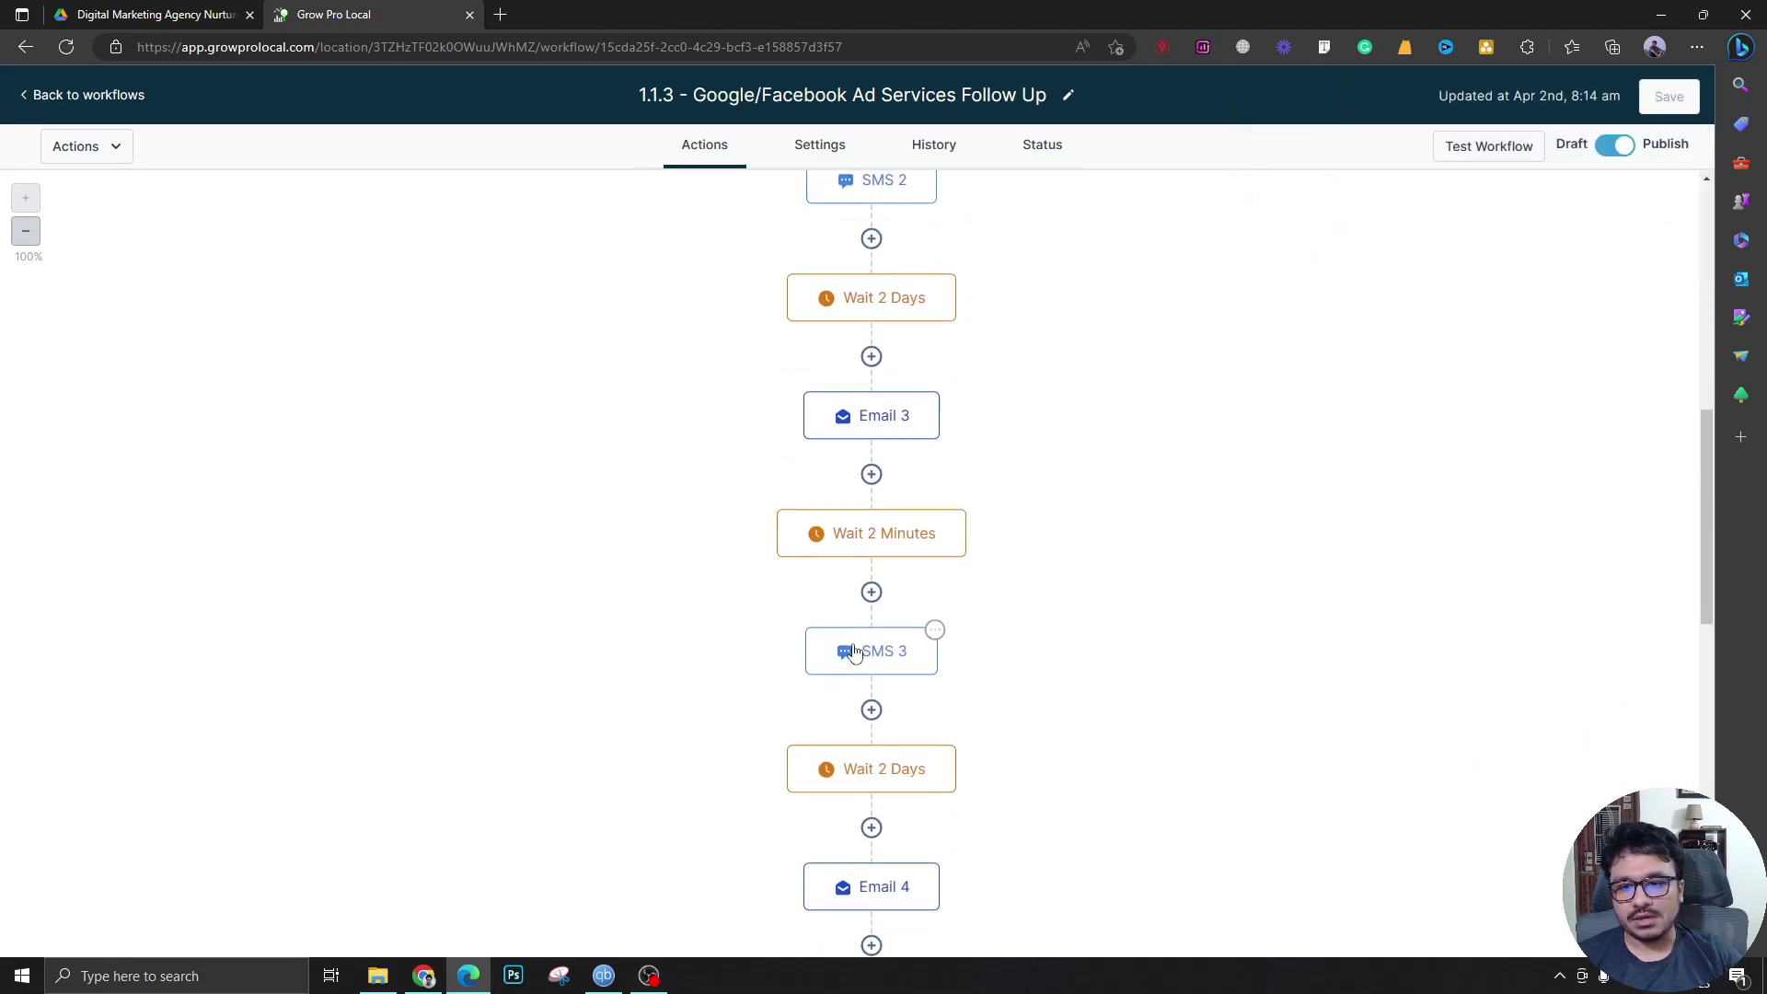
pyautogui.click(897, 438)
pyautogui.scroll(-3, 1417, 658)
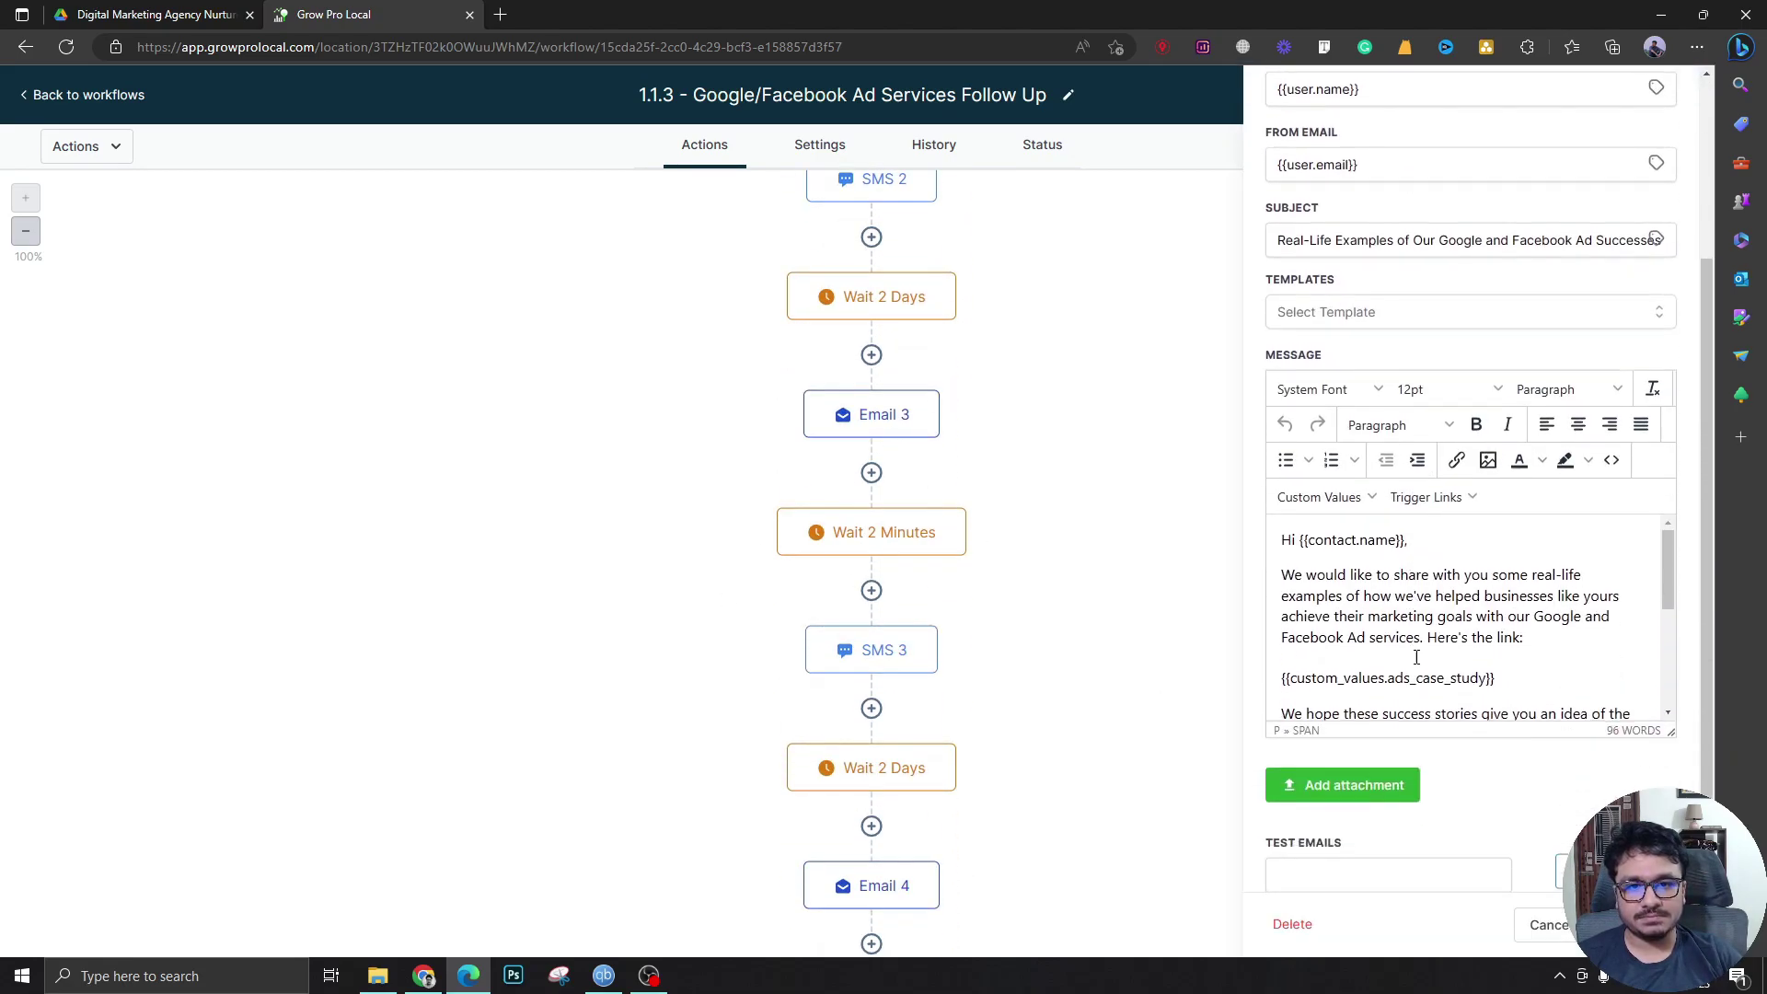
pyautogui.moveTo(1426, 237); pyautogui.dragTo(1597, 240)
pyautogui.click(1575, 275)
pyautogui.scroll(-1, 1520, 389)
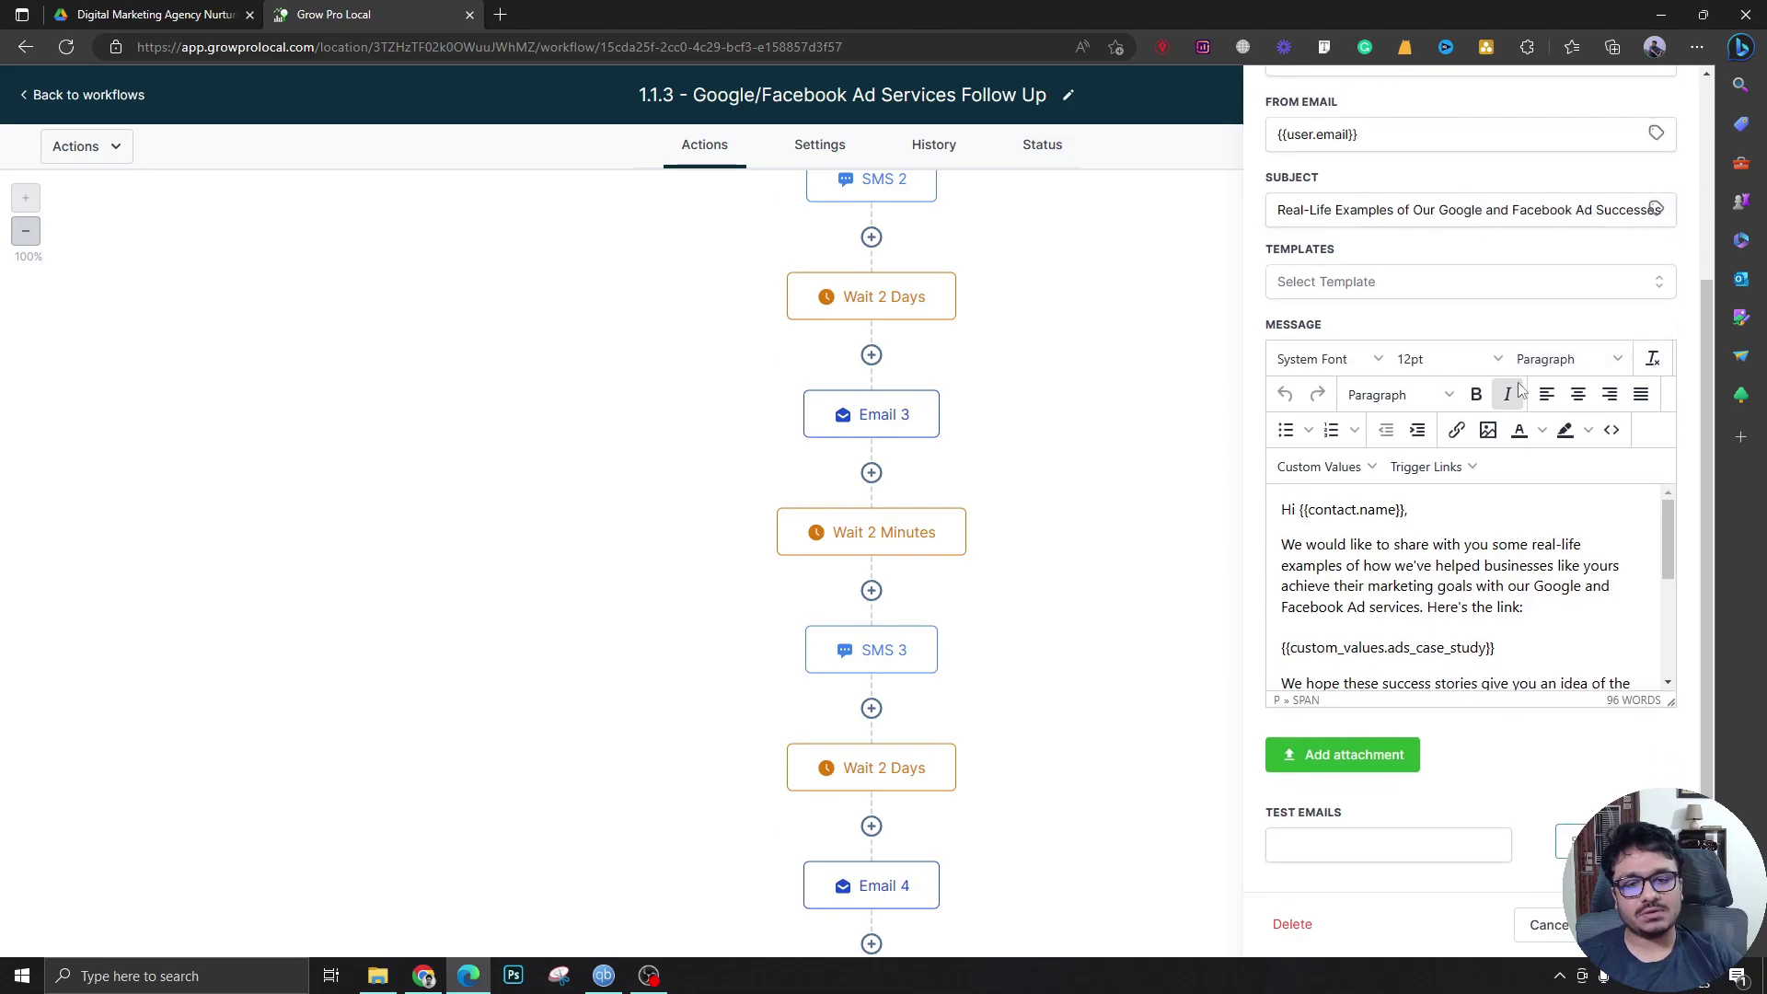
pyautogui.tripleClick(1270, 652)
pyautogui.click(1346, 644)
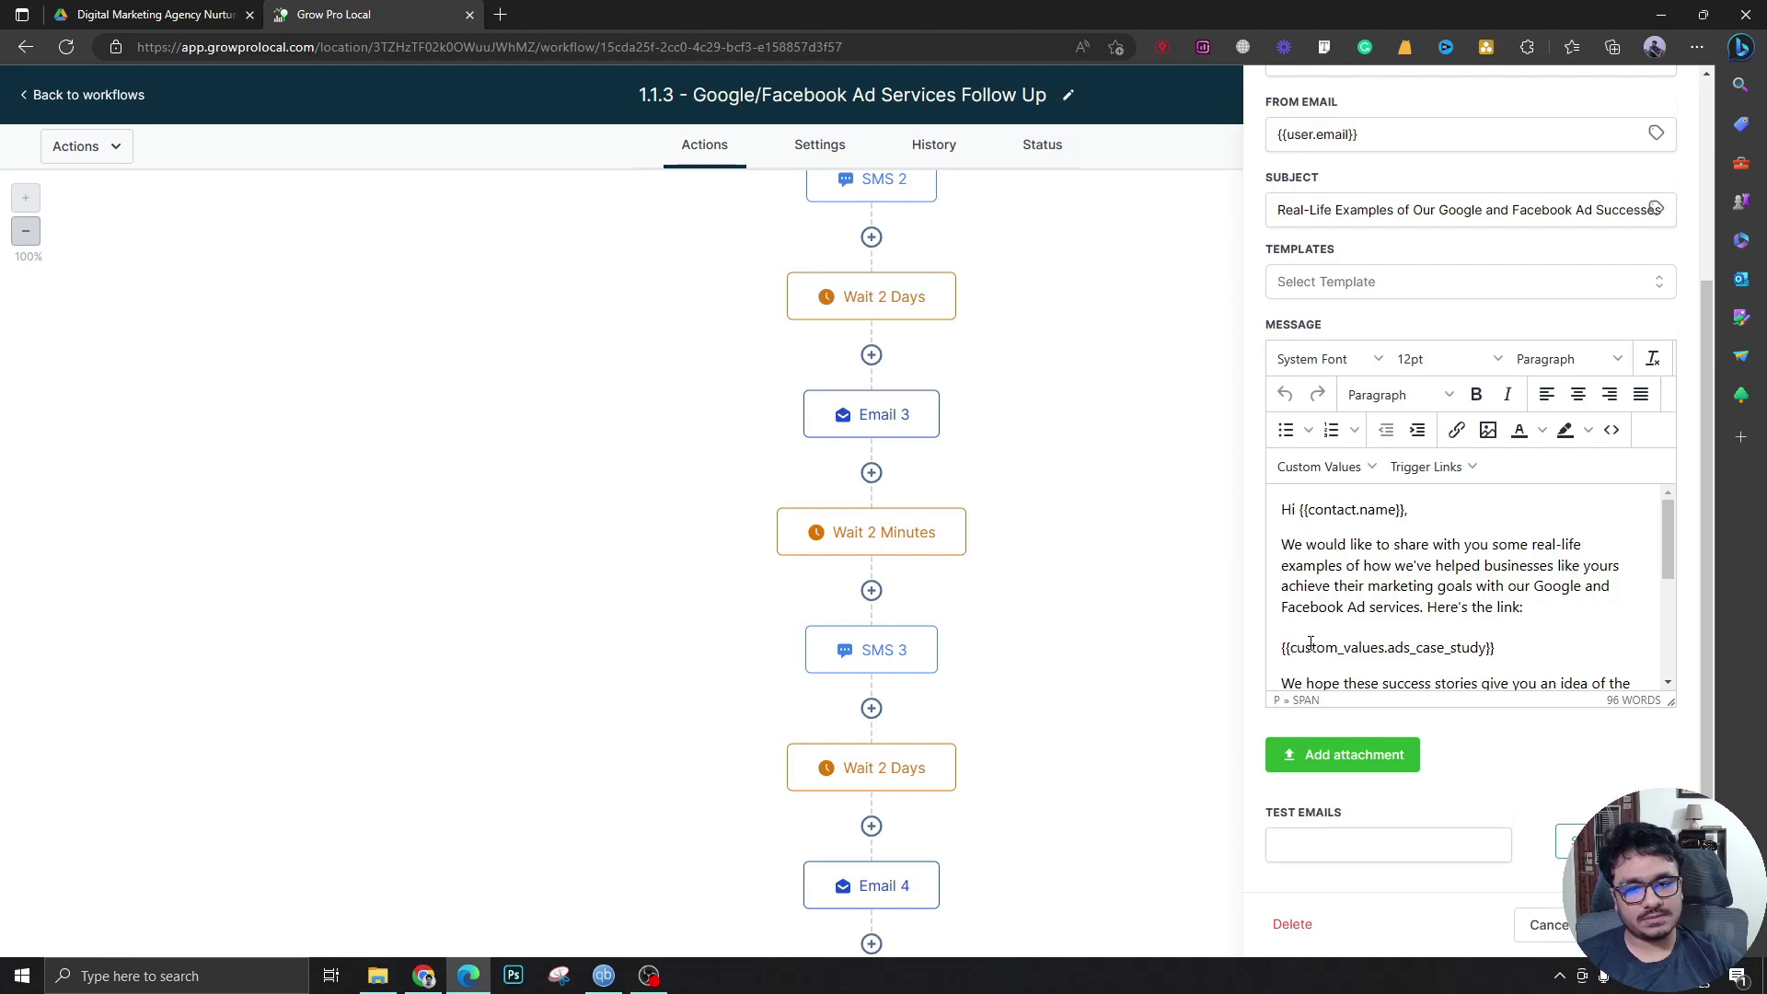
pyautogui.scroll(-1, 1347, 644)
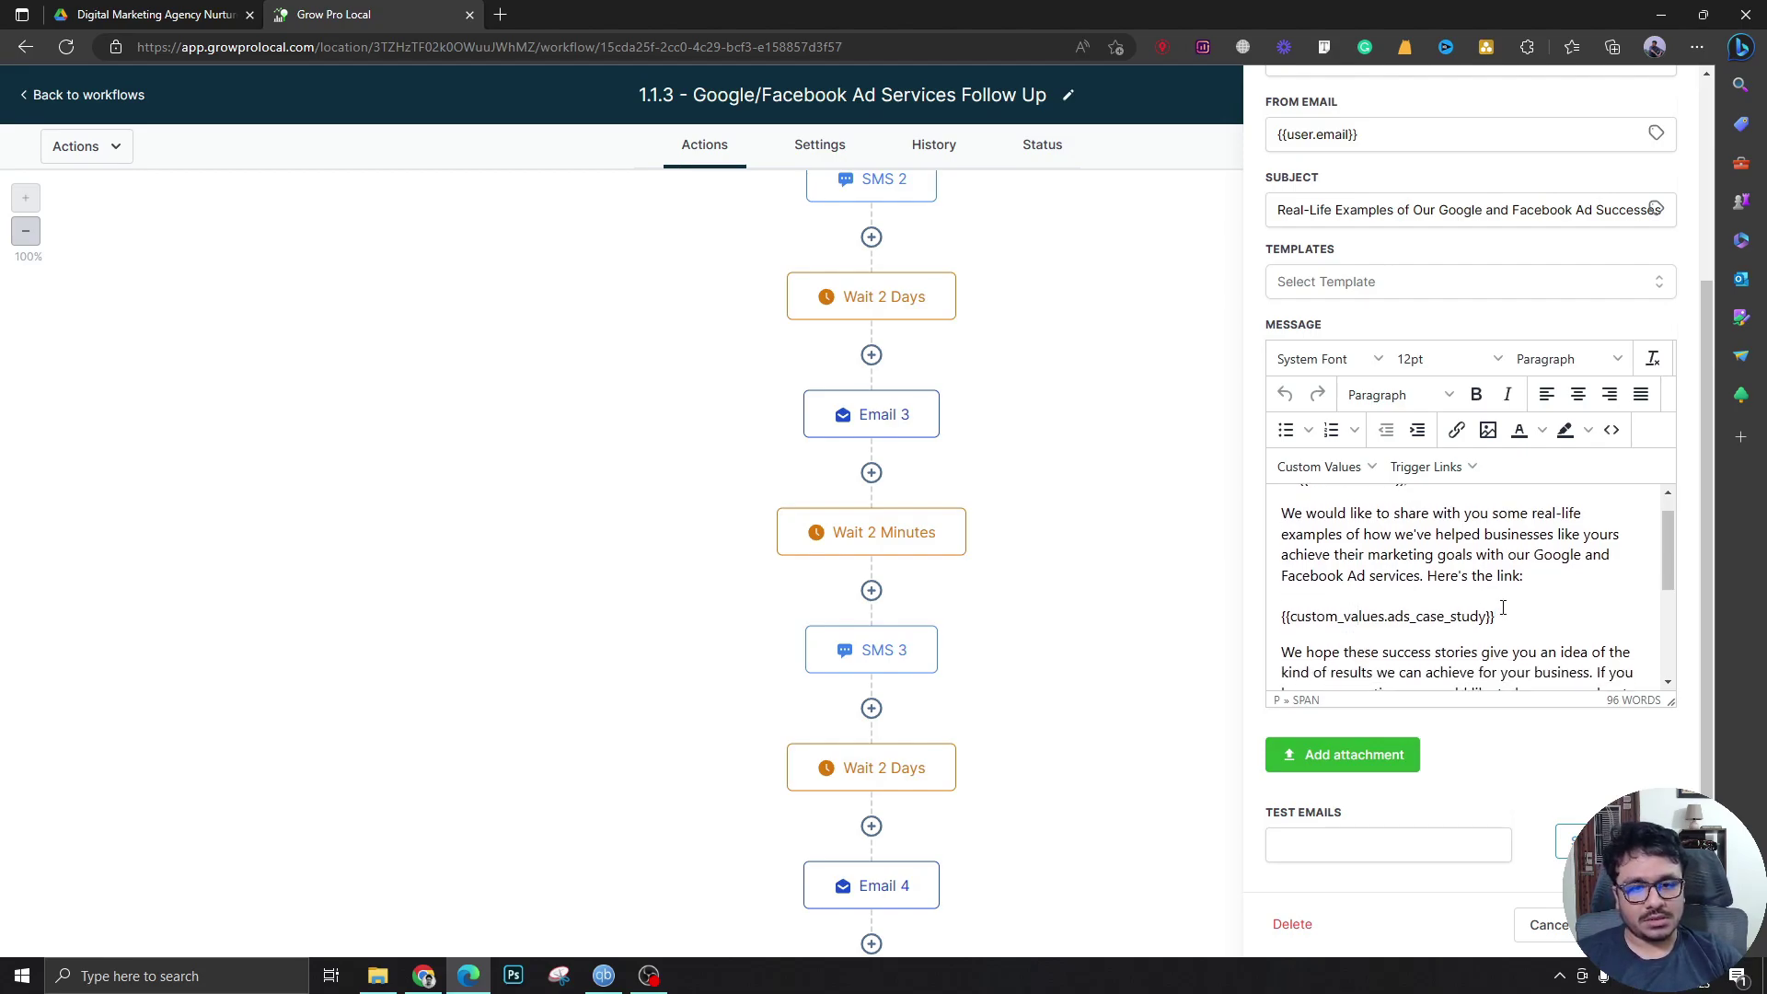
pyautogui.moveTo(1534, 615); pyautogui.dragTo(1283, 617)
pyautogui.click(1292, 617)
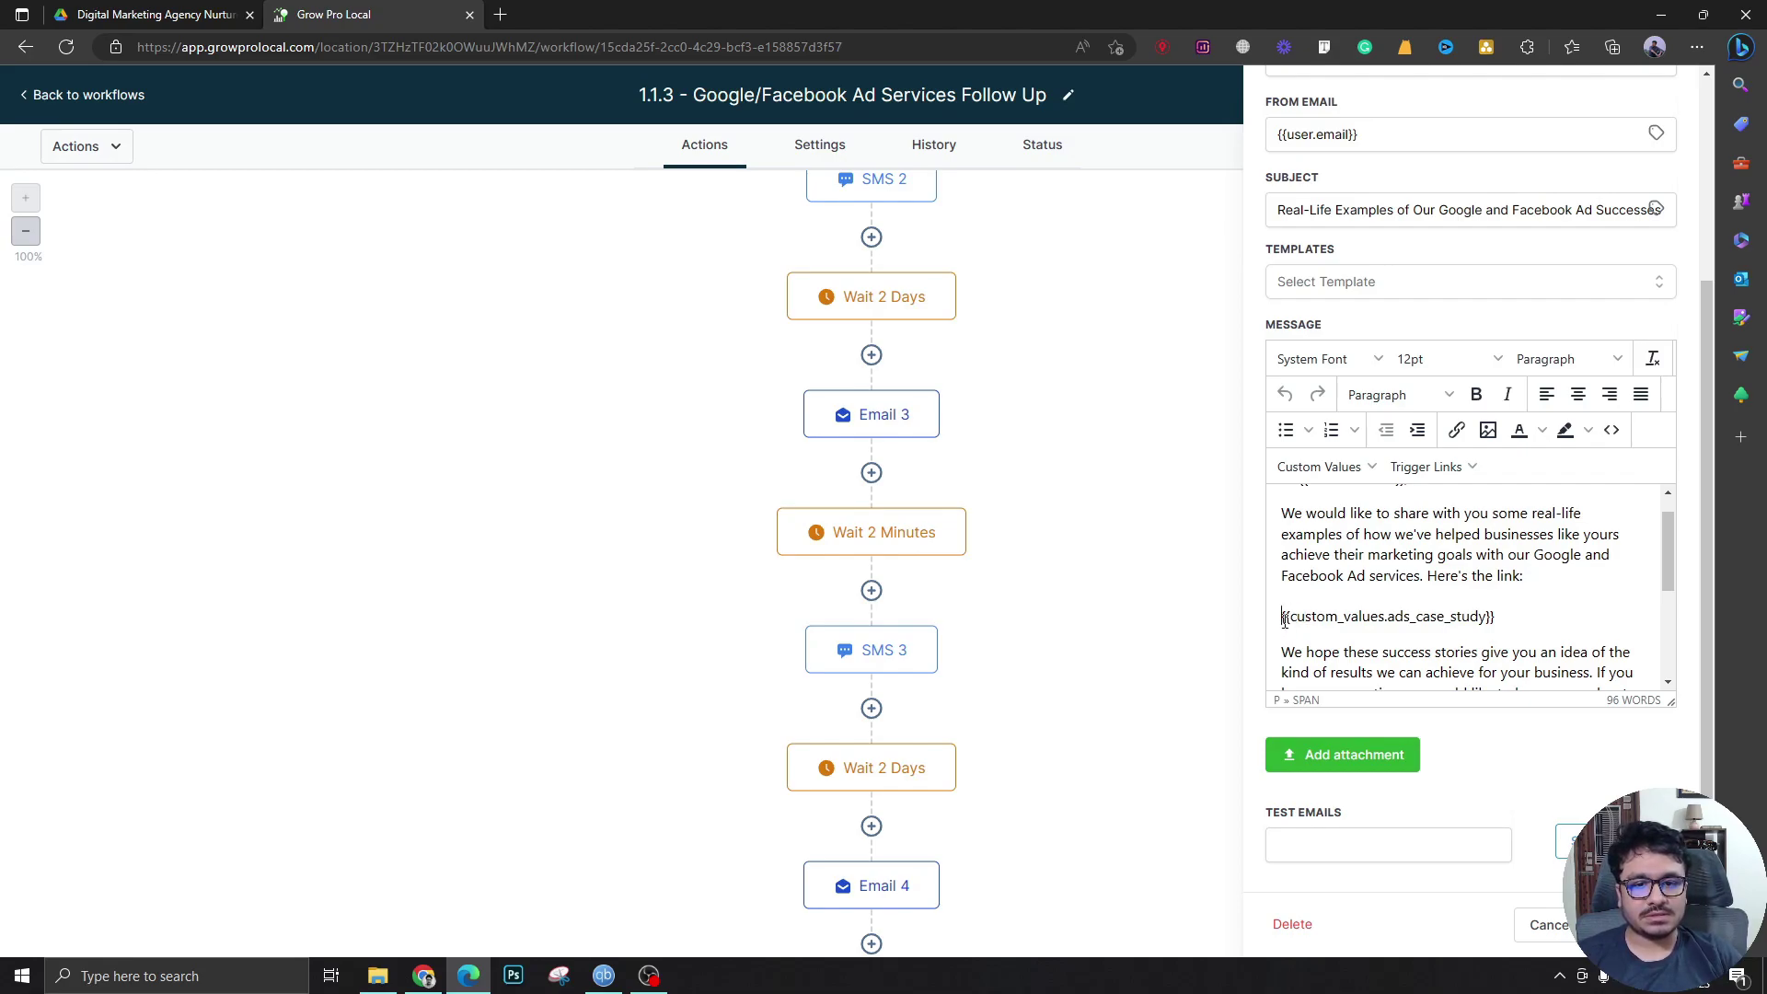
pyautogui.moveTo(1286, 620); pyautogui.dragTo(1502, 623)
pyautogui.click(1501, 623)
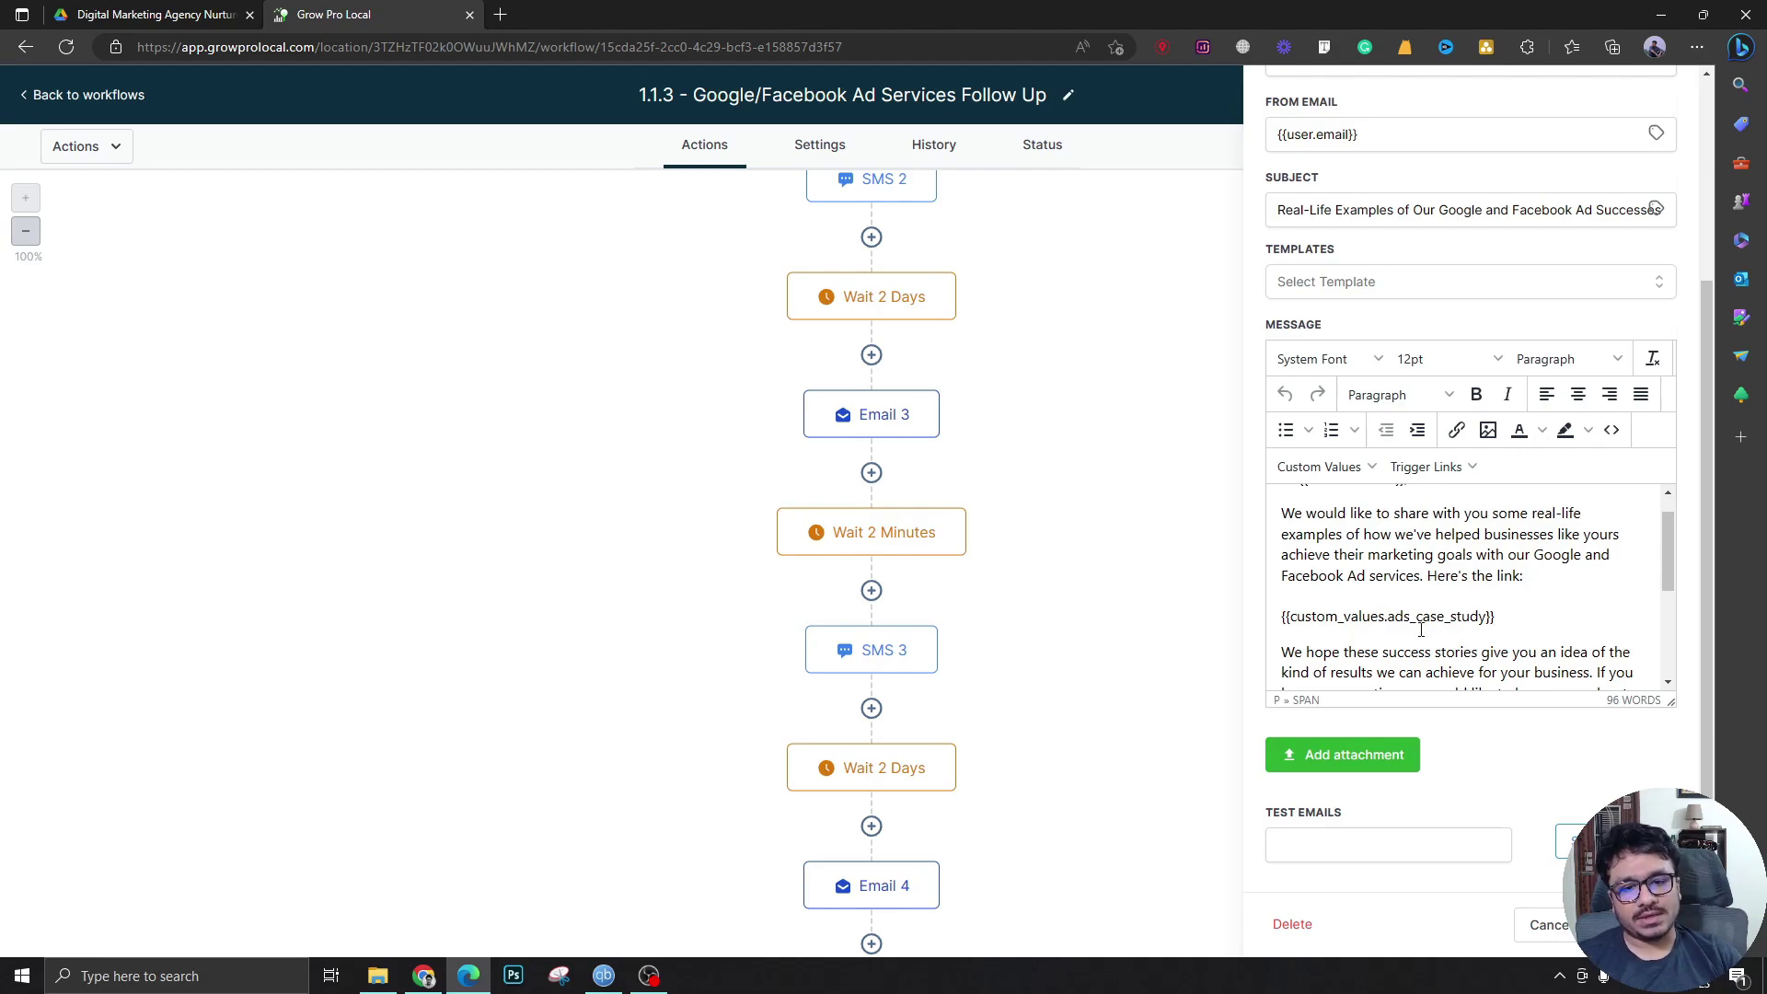
pyautogui.scroll(-1, 1448, 589)
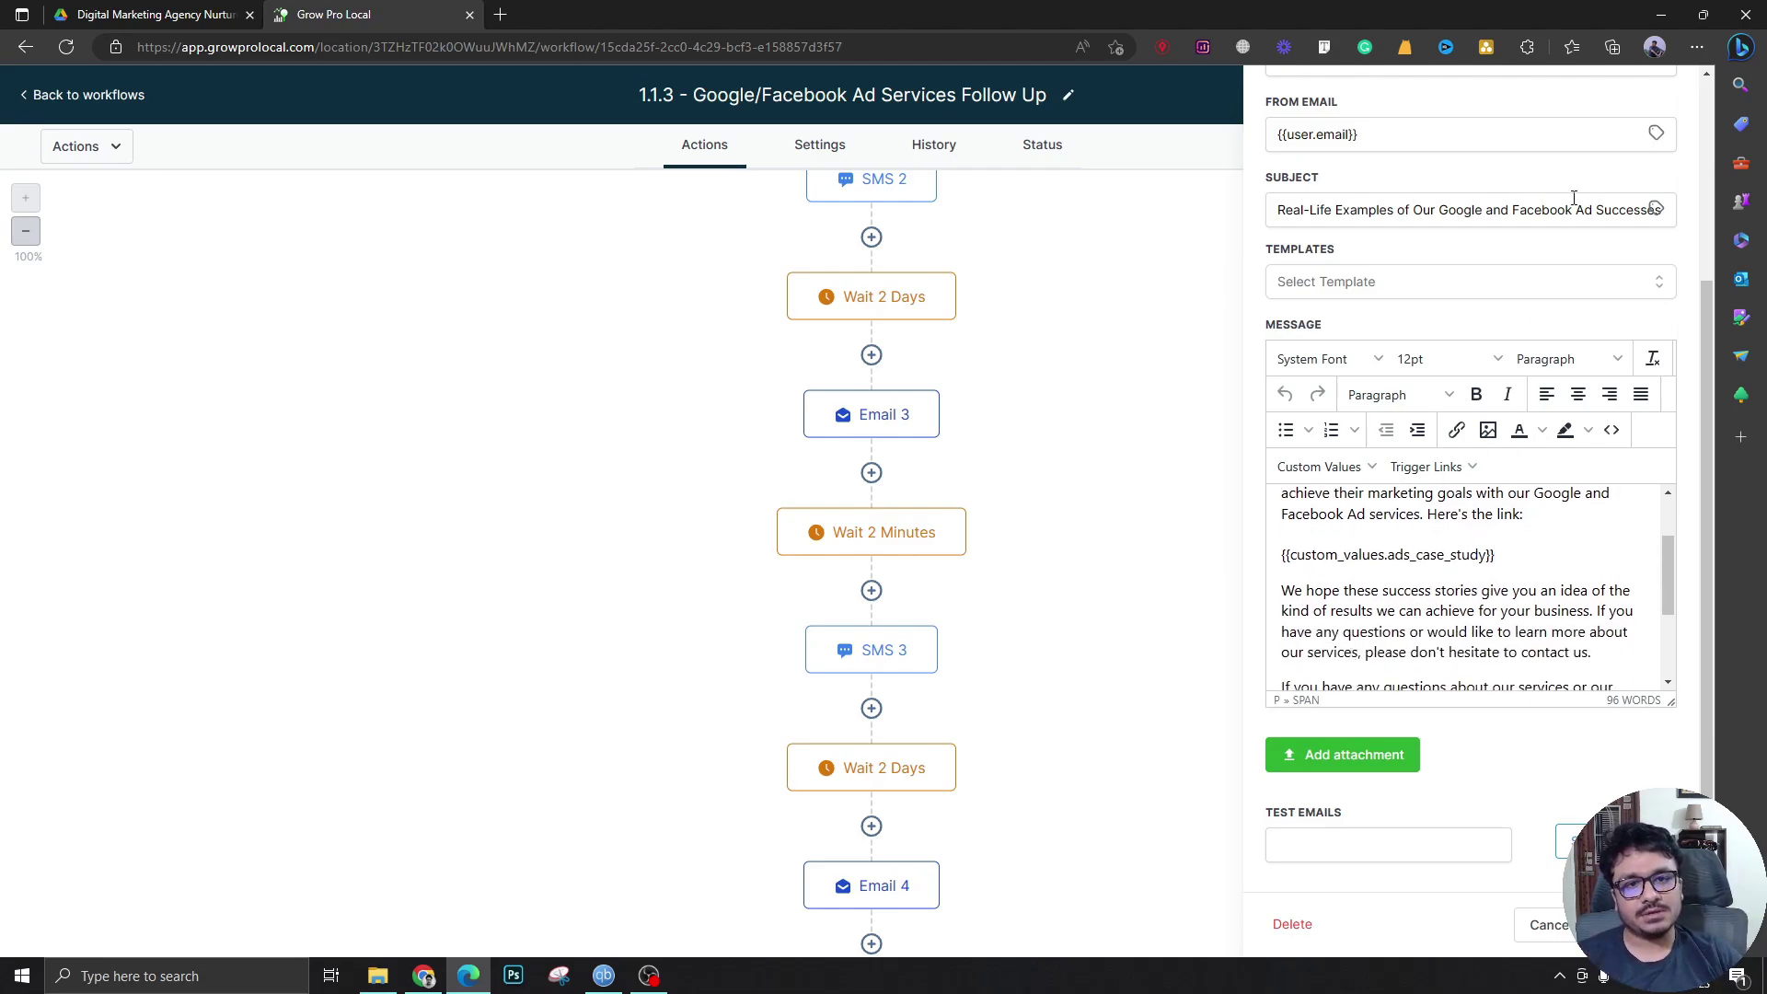
pyautogui.scroll(3, 1578, 197)
pyautogui.click(1655, 109)
pyautogui.scroll(-3, 780, 656)
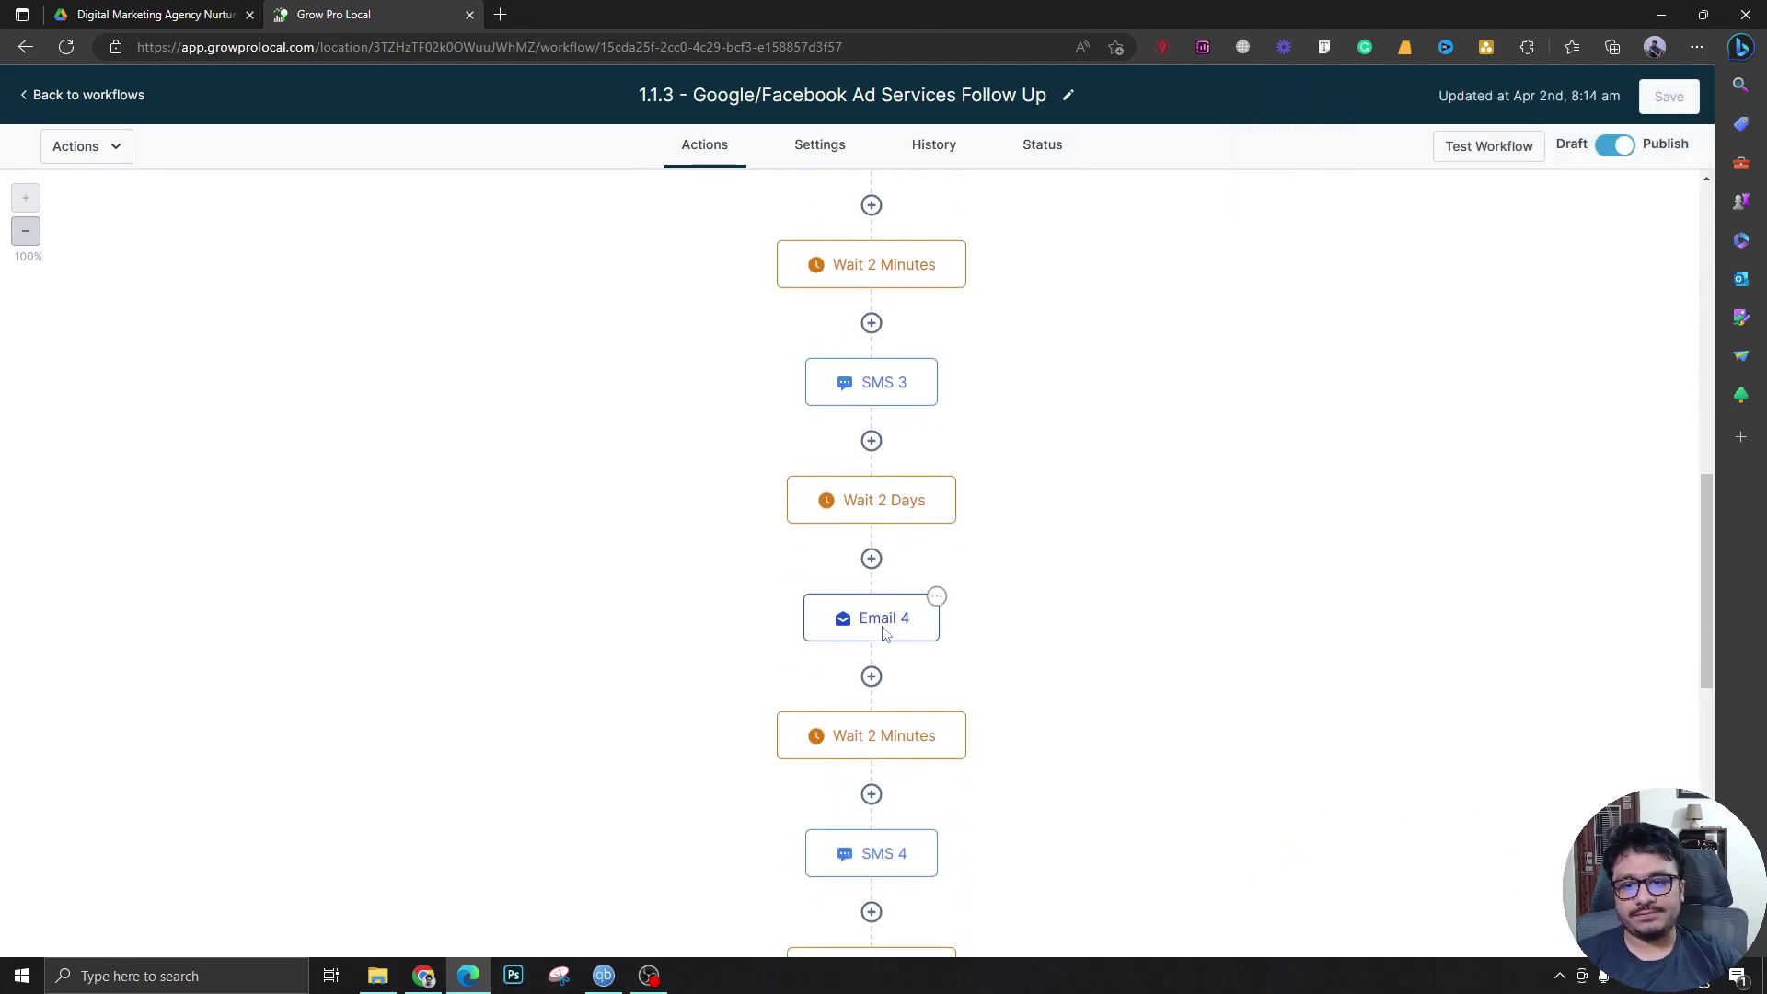
pyautogui.click(884, 618)
pyautogui.scroll(-3, 1409, 589)
pyautogui.scroll(-1, 1409, 589)
pyautogui.scroll(1, 1408, 589)
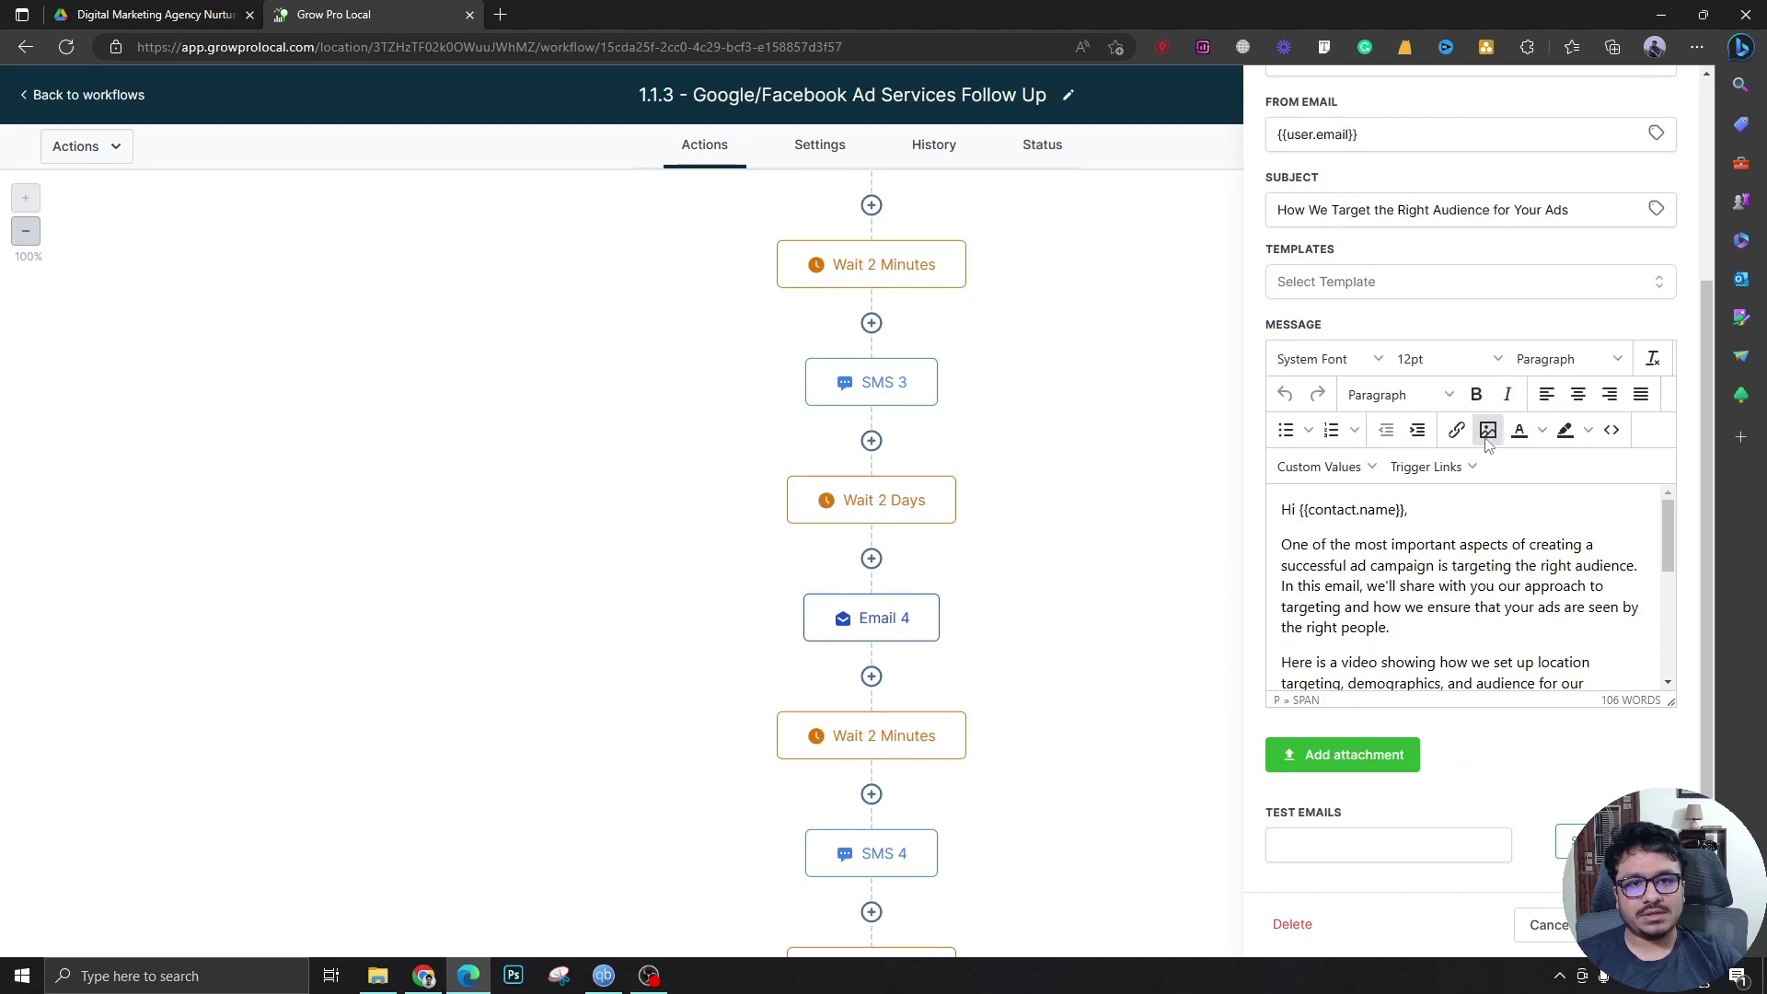
pyautogui.scroll(-2, 1427, 522)
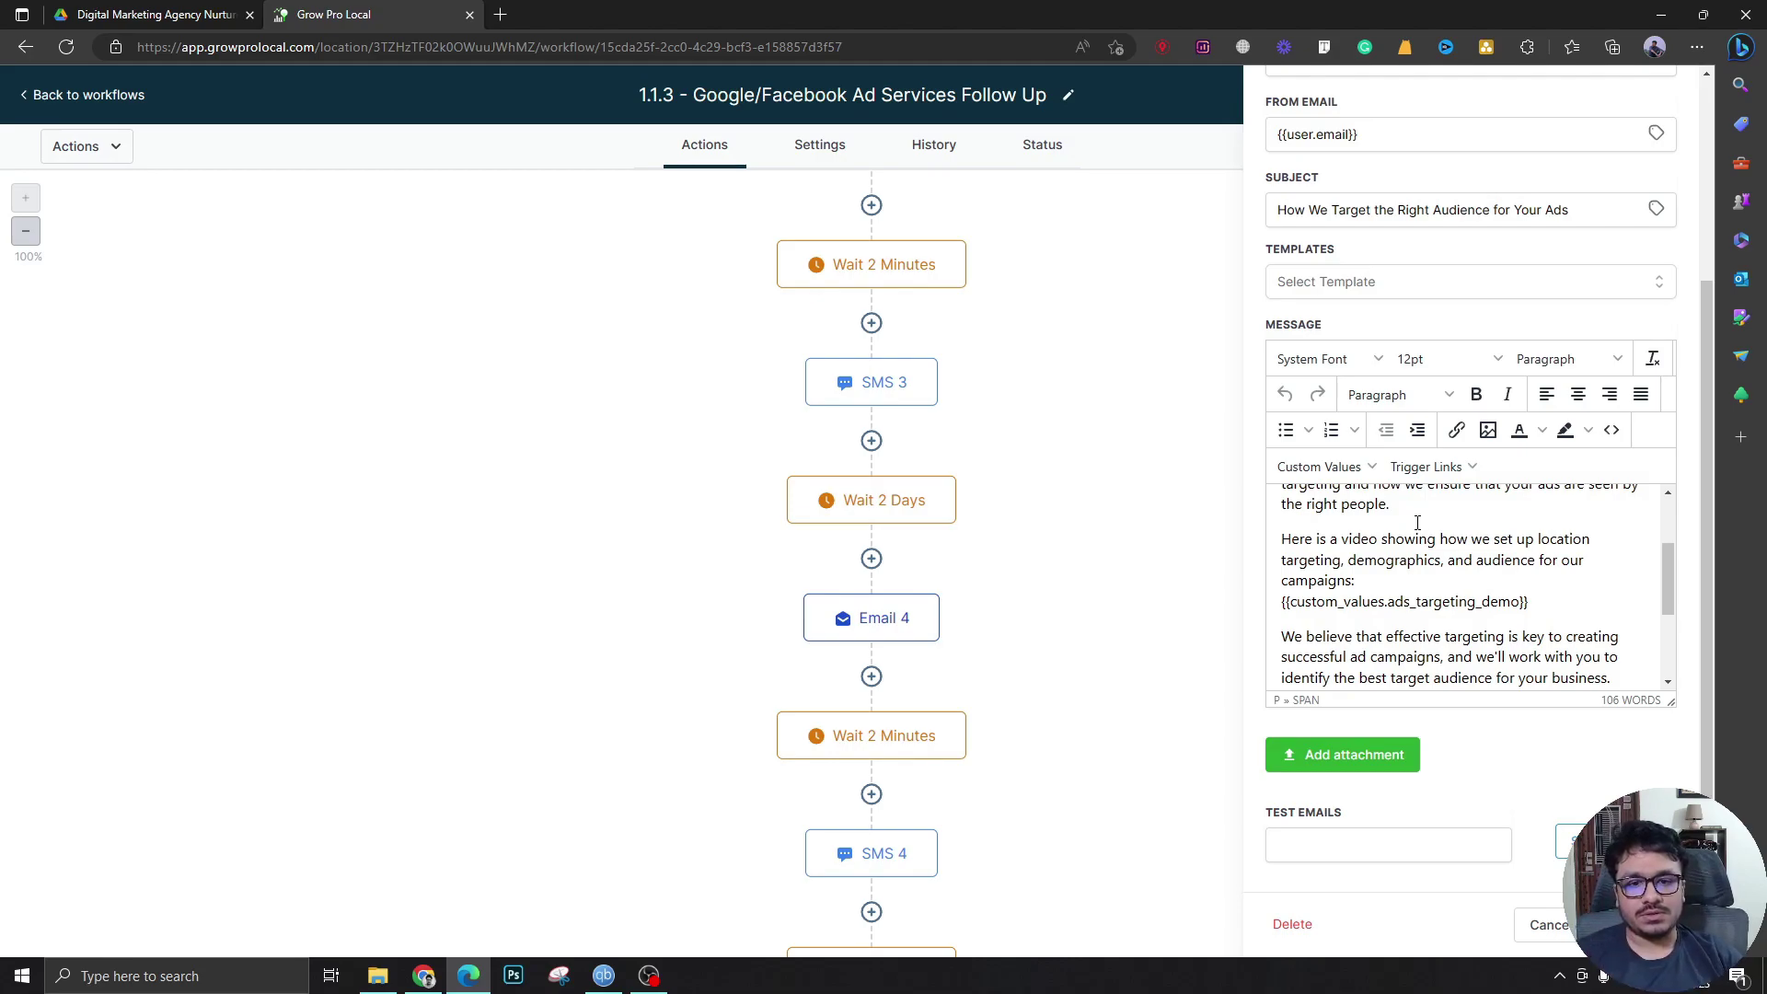
pyautogui.scroll(-1, 1427, 534)
pyautogui.scroll(1, 1436, 543)
pyautogui.scroll(5, 1461, 570)
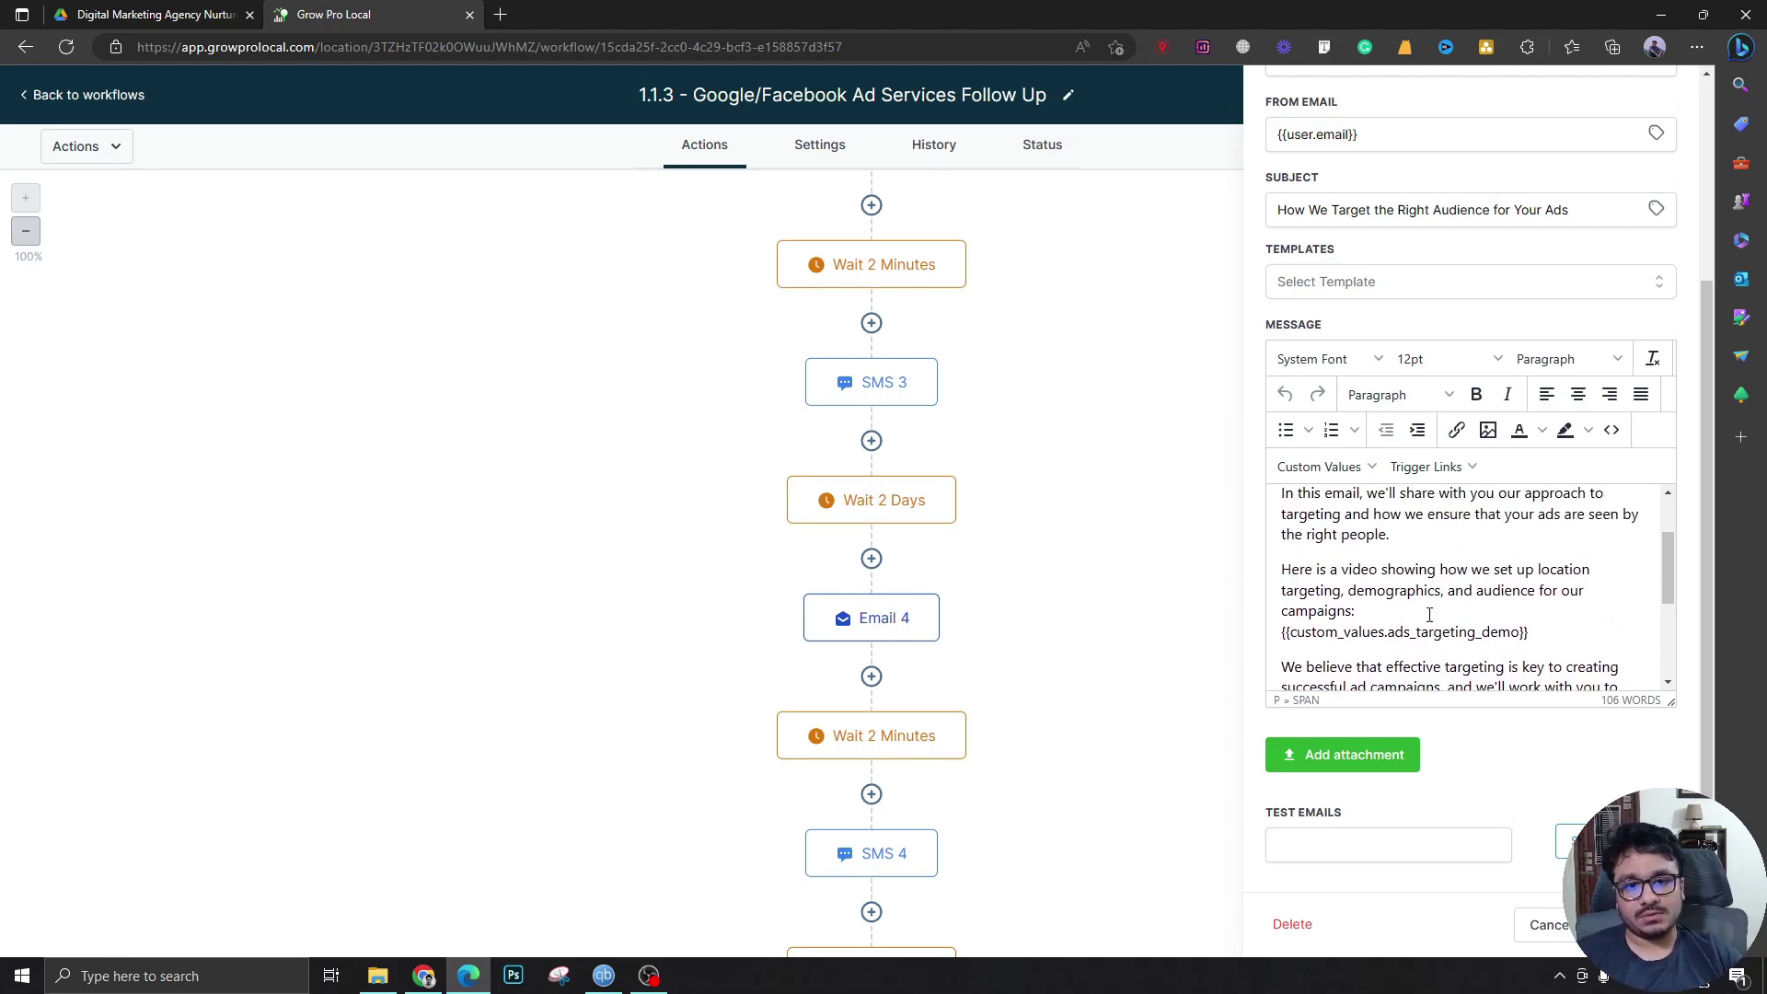
# Close Email 4, review Email 5 'How We Create Compelling Ad Creatives', then close it.
pyautogui.click(1664, 101)
pyautogui.scroll(-6, 1038, 521)
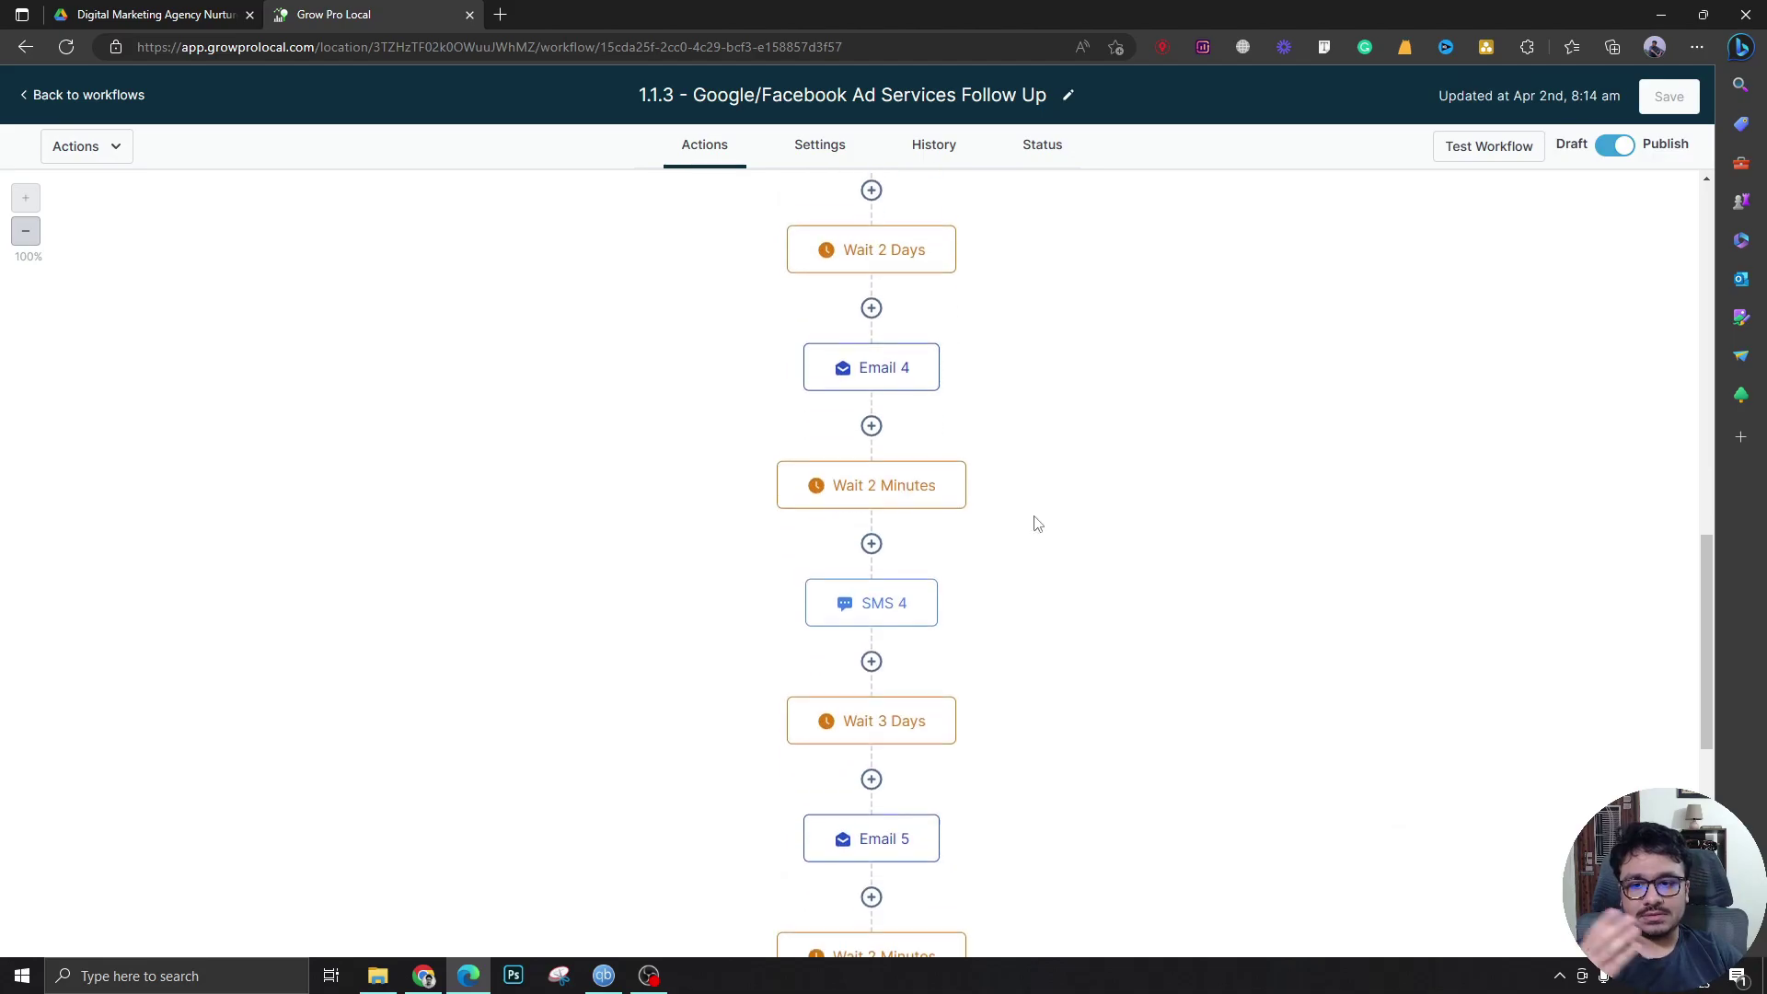
pyautogui.click(881, 569)
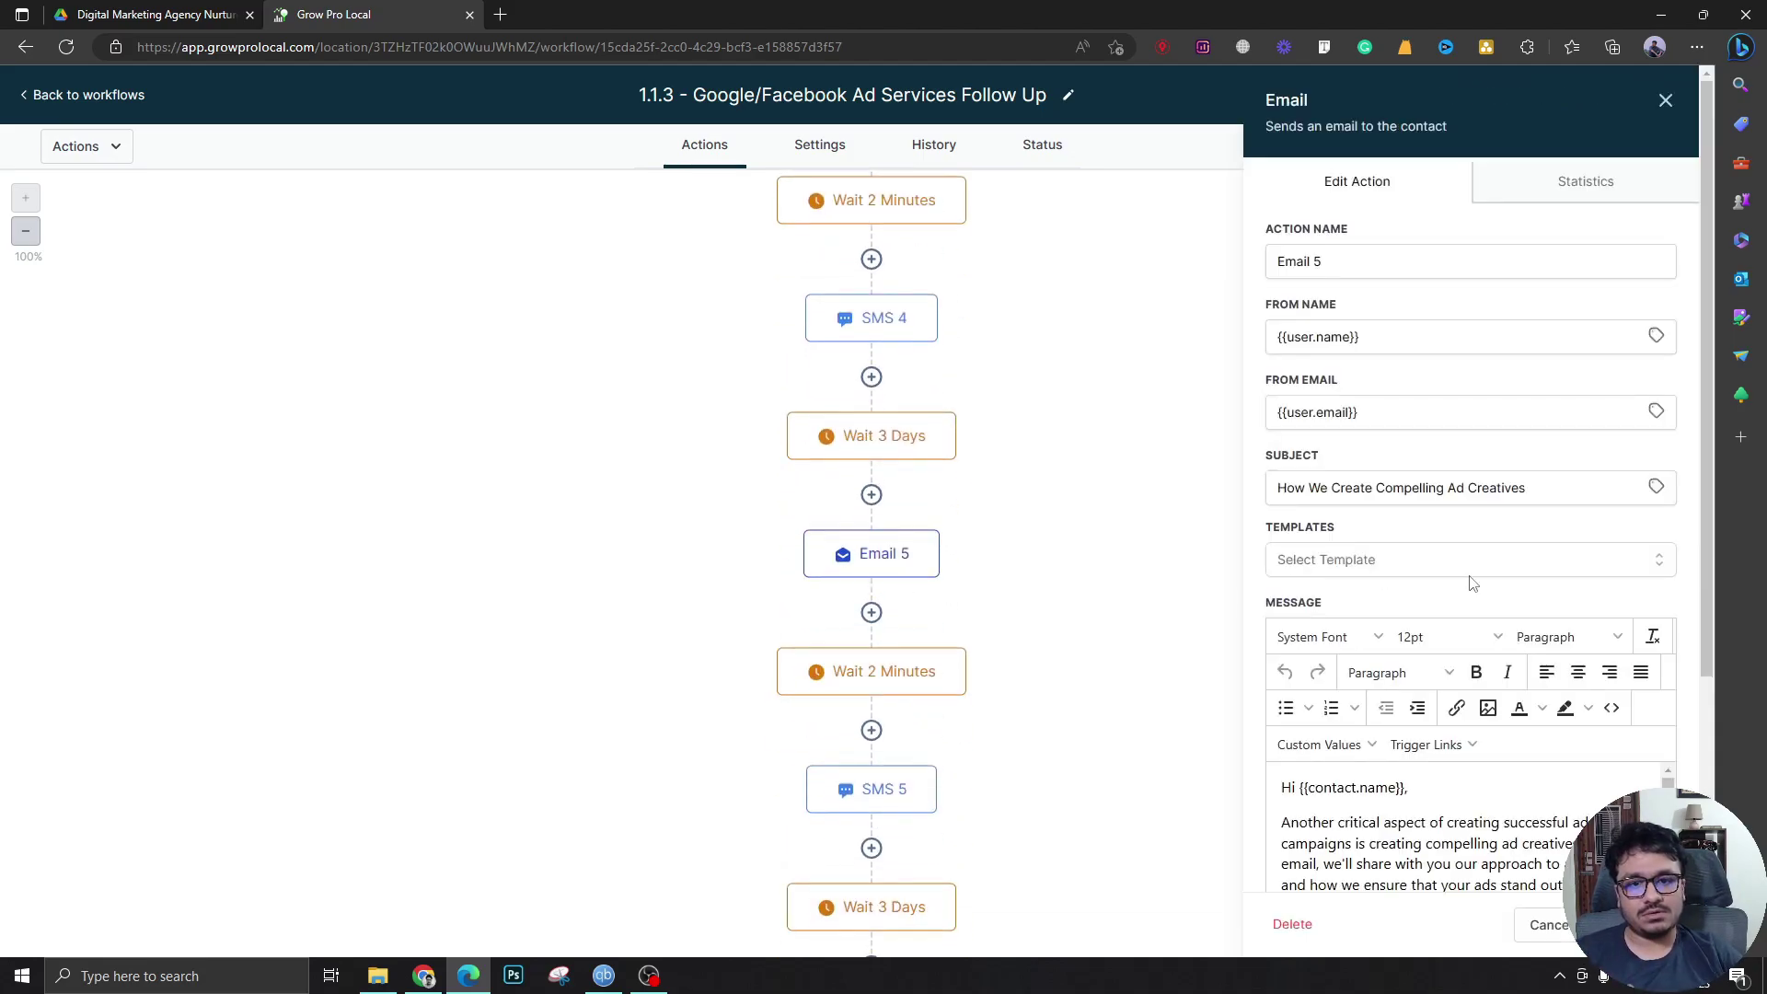
pyautogui.scroll(-5, 1467, 580)
pyautogui.scroll(2, 1471, 502)
pyautogui.scroll(5, 1471, 495)
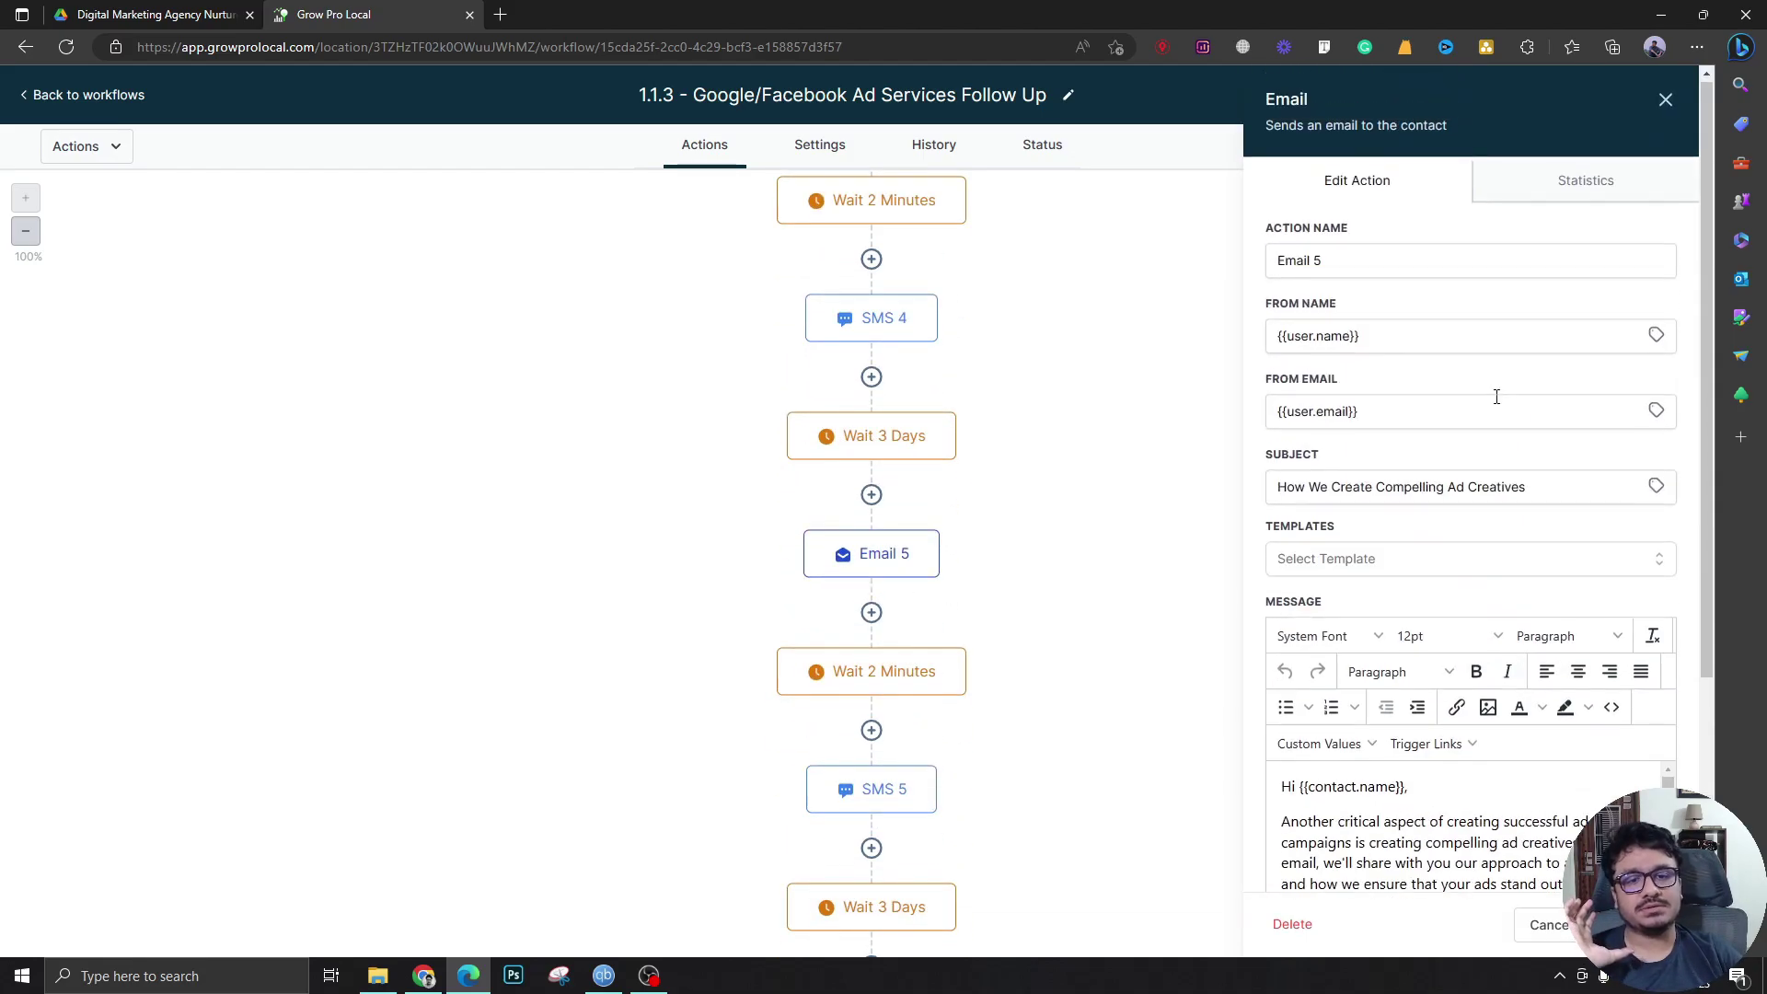
pyautogui.click(1653, 106)
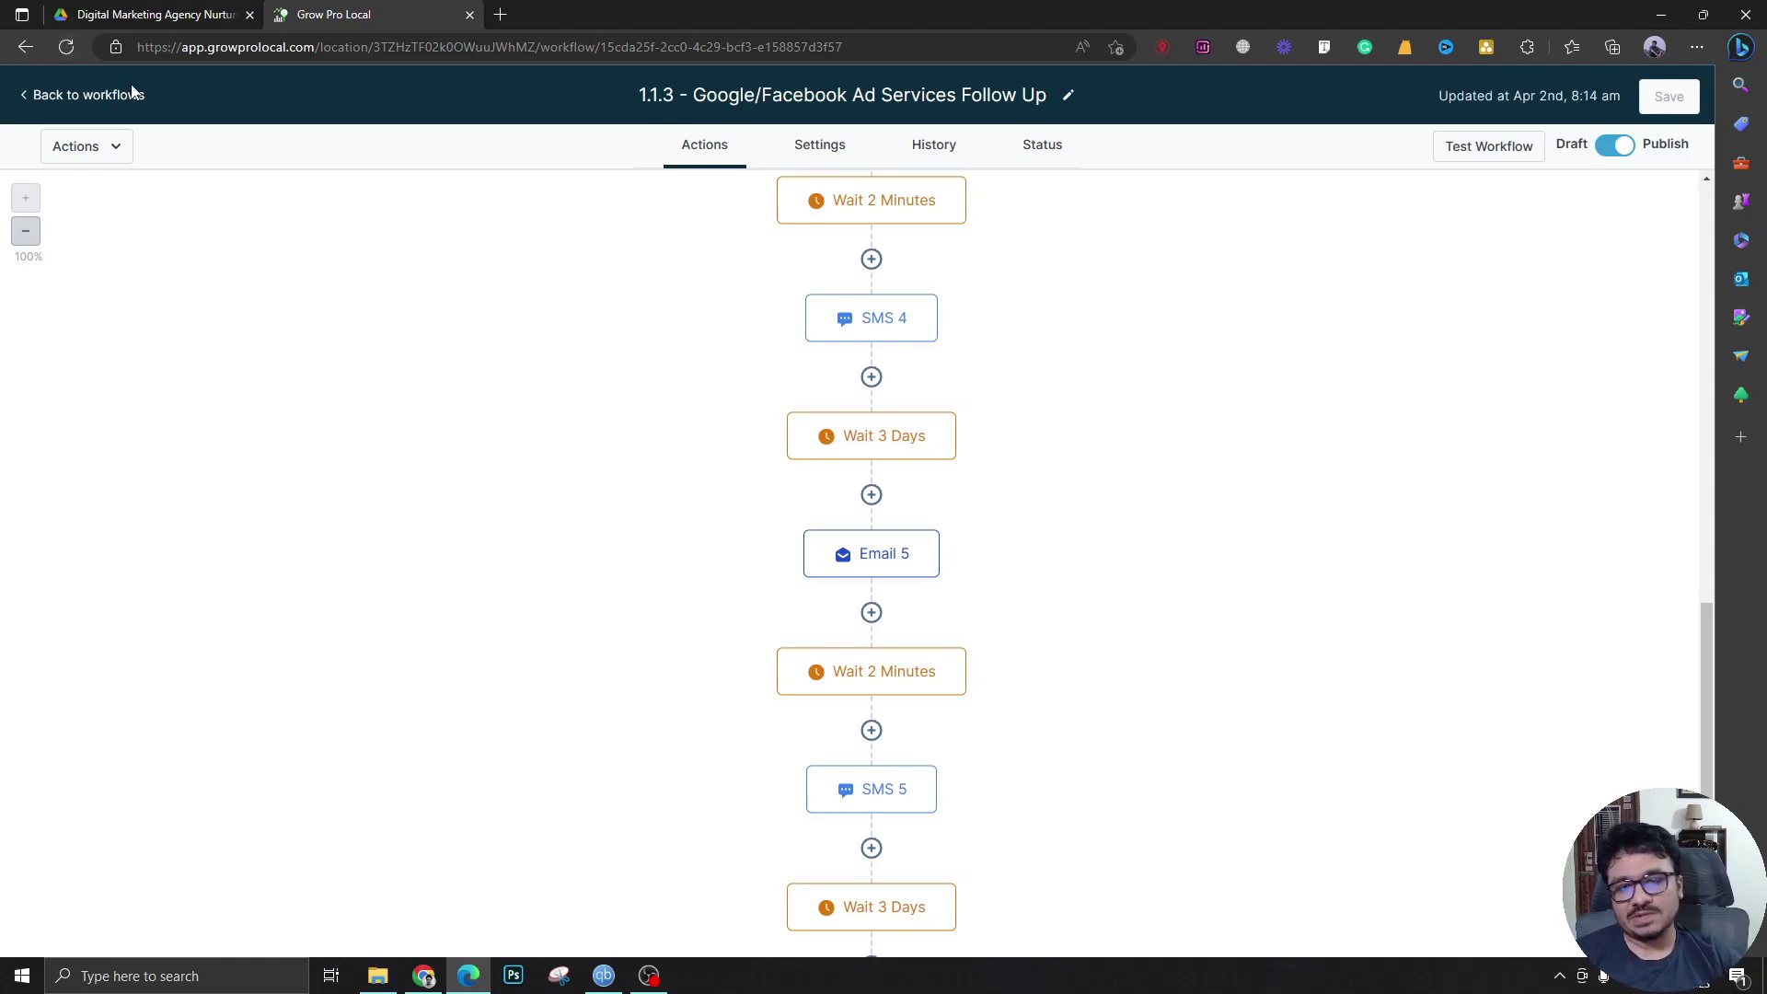
pyautogui.scroll(20, 990, 685)
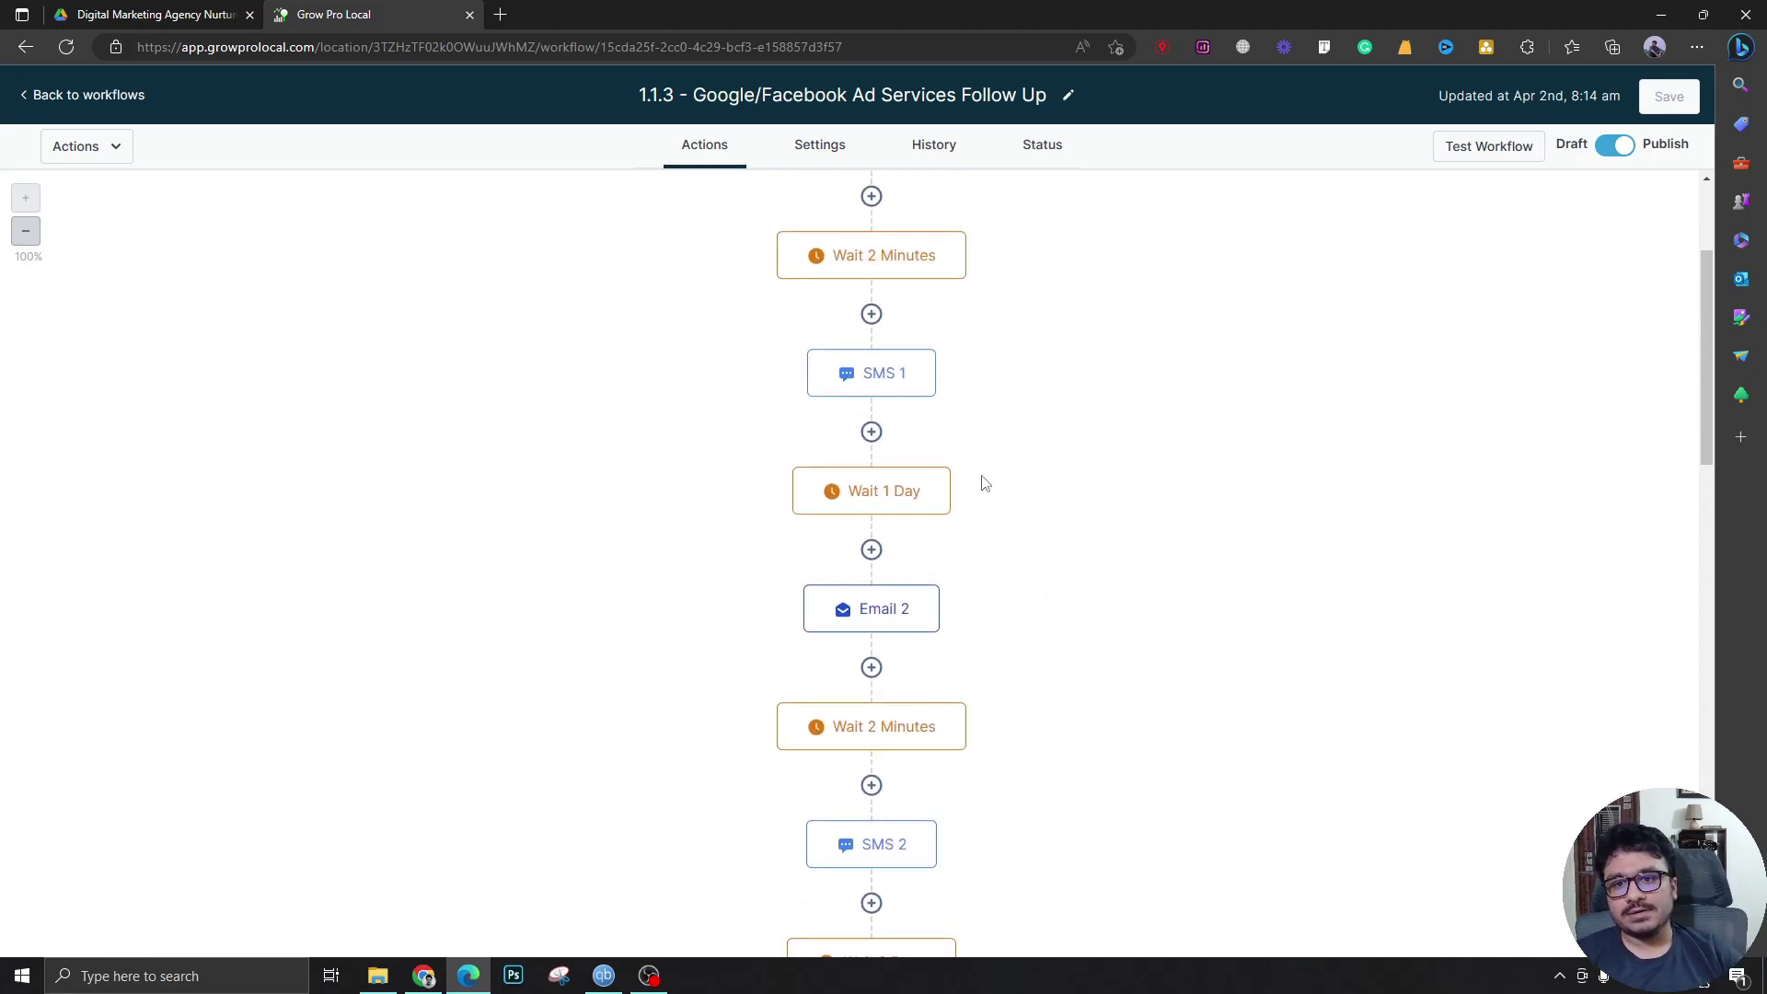
pyautogui.click(88, 100)
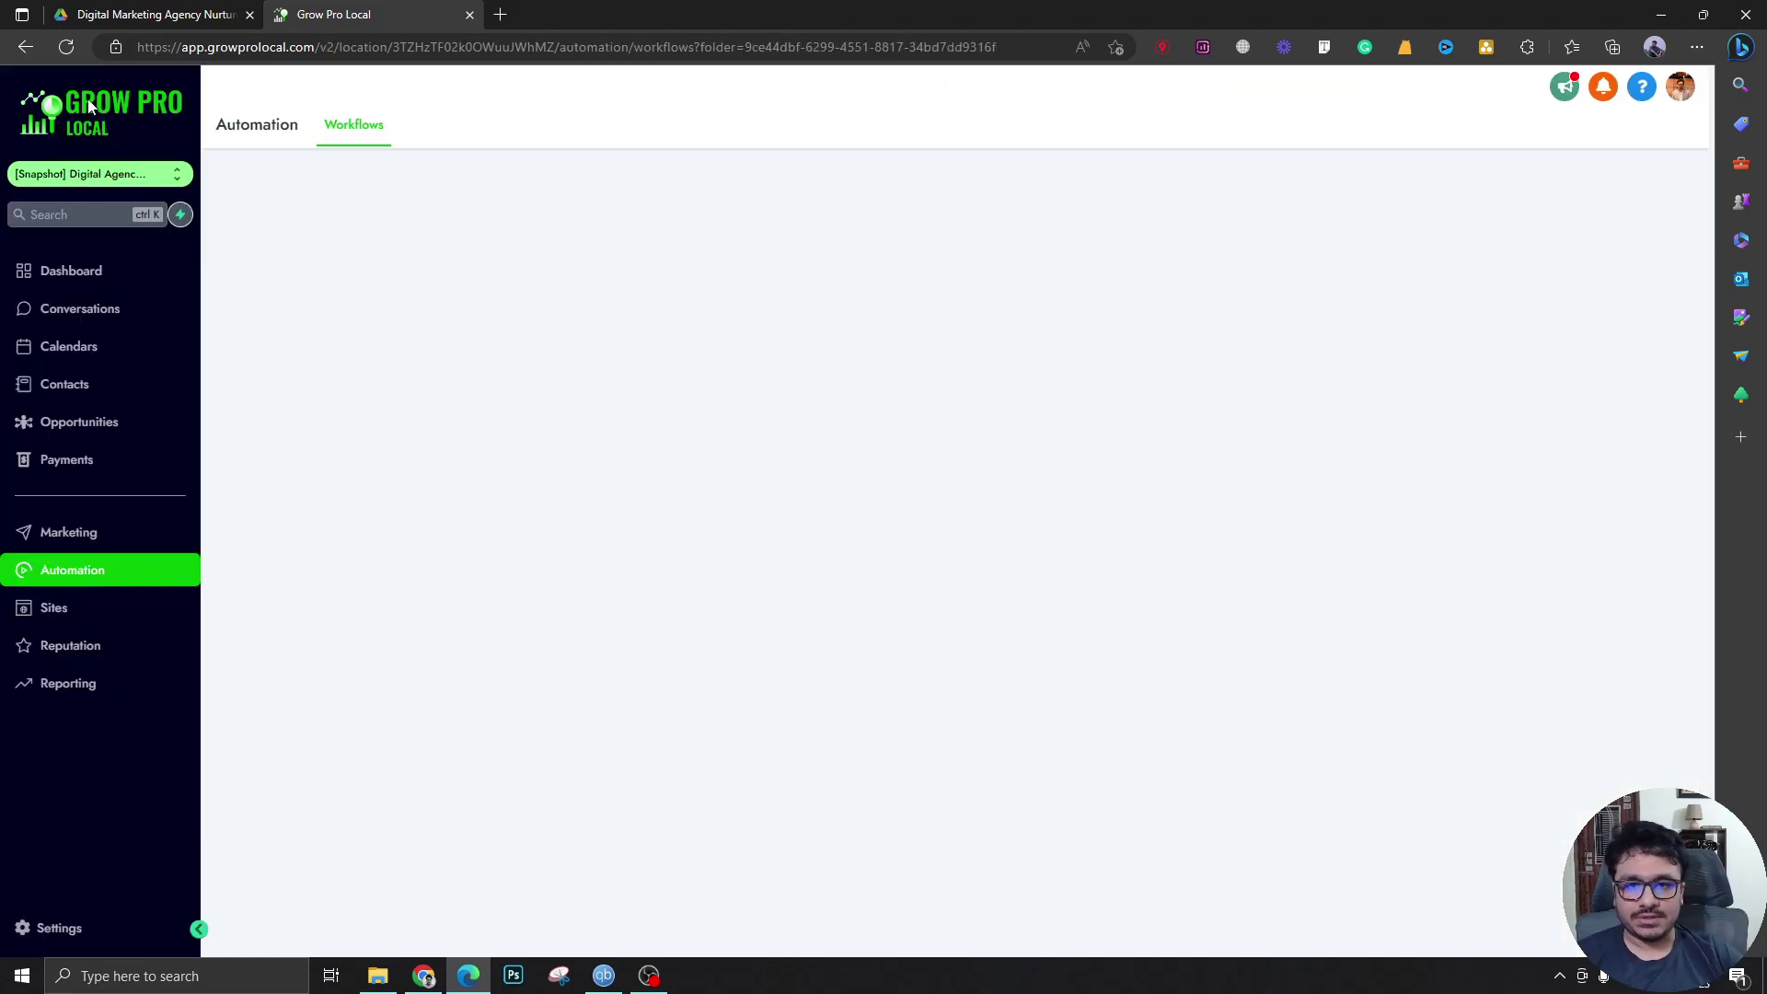